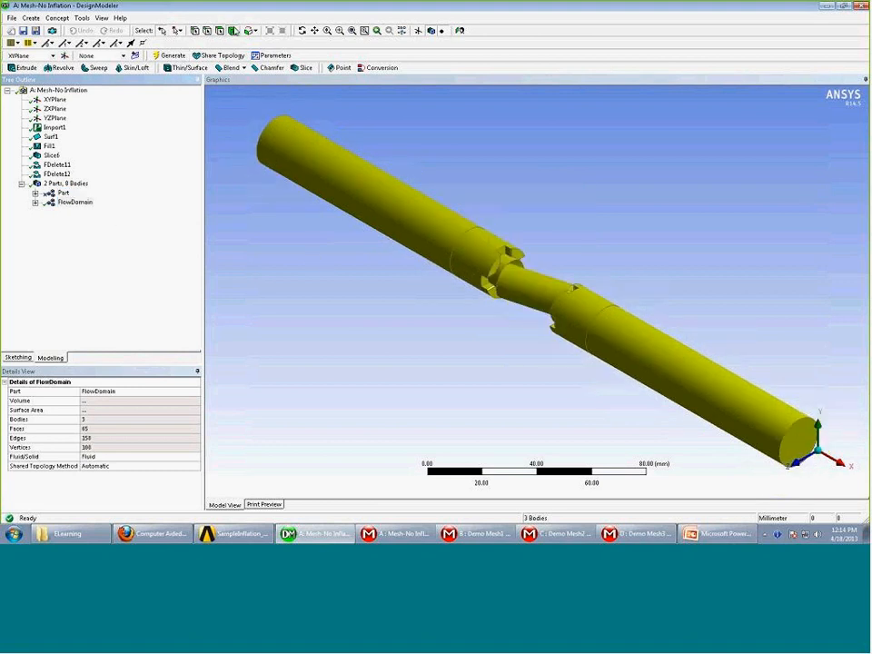
Select the left cylinder, right cylinder and FlowDomain throat bodies, then zoom in on the throat
click(399, 224)
click(677, 351)
click(507, 288)
scroll(536, 358, up, 5)
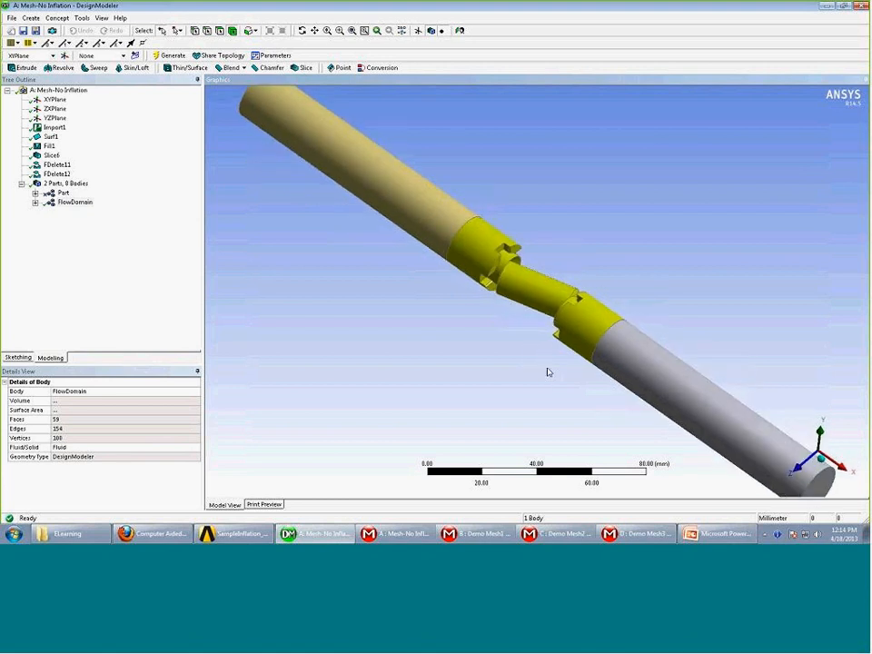
scroll(580, 323, up, 3)
middle_drag(581, 323, 489, 181)
Snap the view to an axis orientation, tilt it, and list the open ANSYS windows
scroll(527, 349, up, 2)
scroll(517, 269, down, 3)
scroll(522, 282, down, 4)
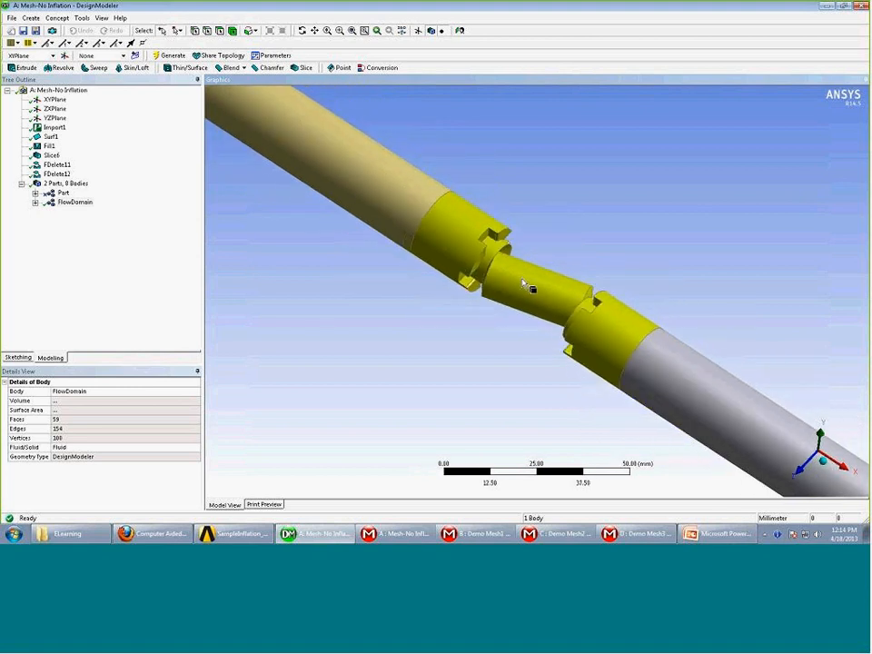
click(822, 464)
middle_drag(698, 420, 662, 472)
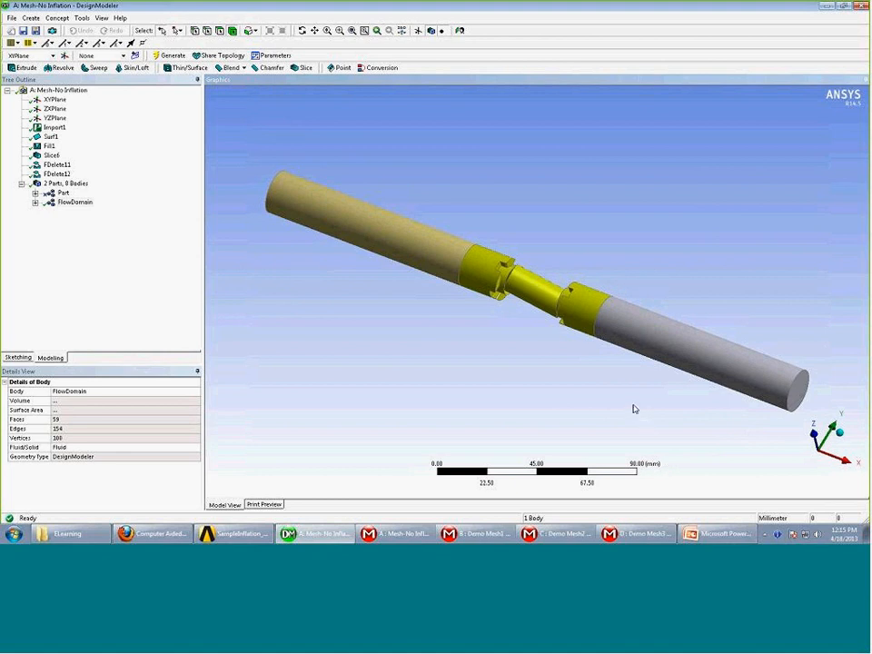
click(406, 536)
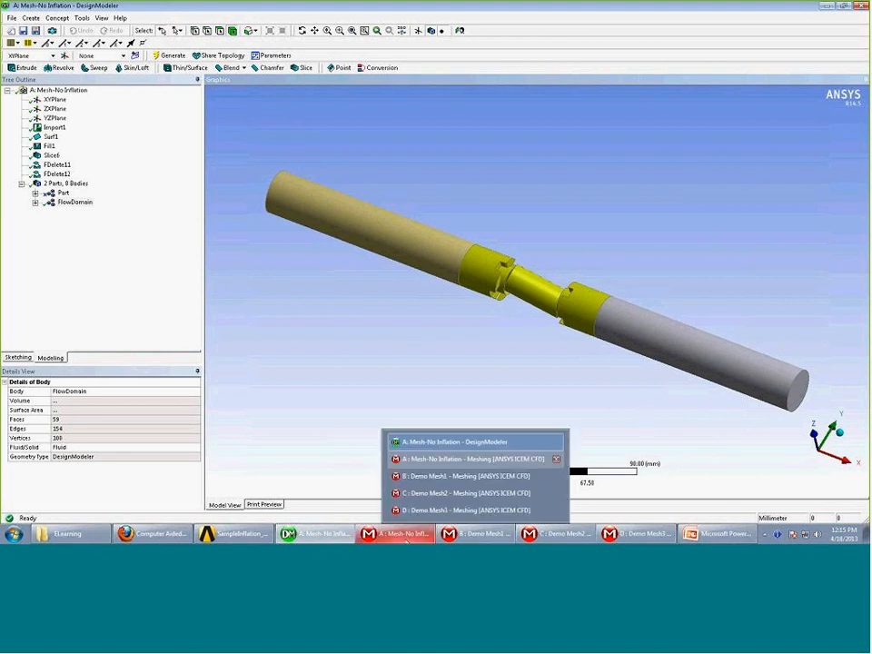
In the Mesh-No Inflation window, confirm the Sweep Method covers the upper cylinder body
click(464, 459)
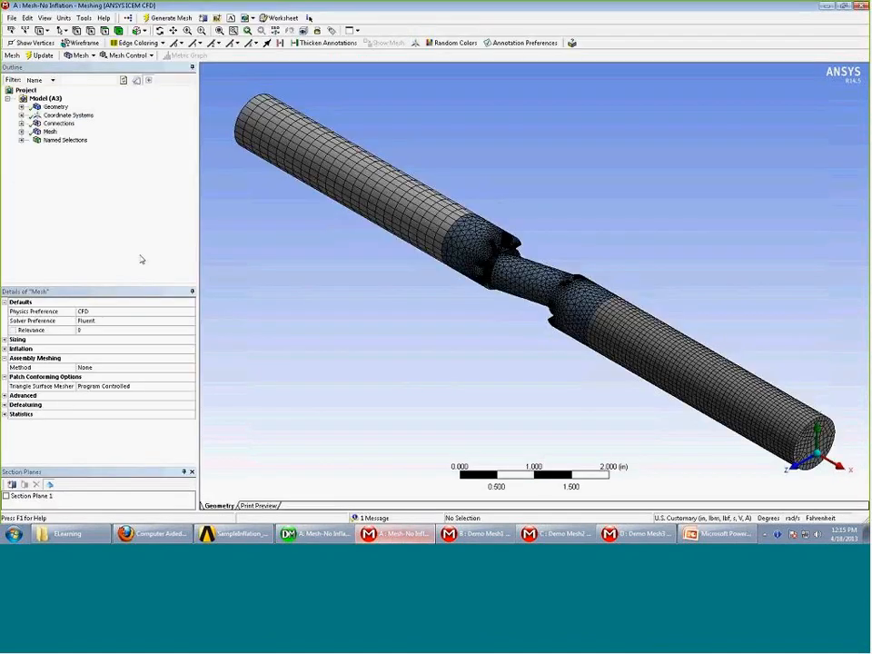
click(21, 131)
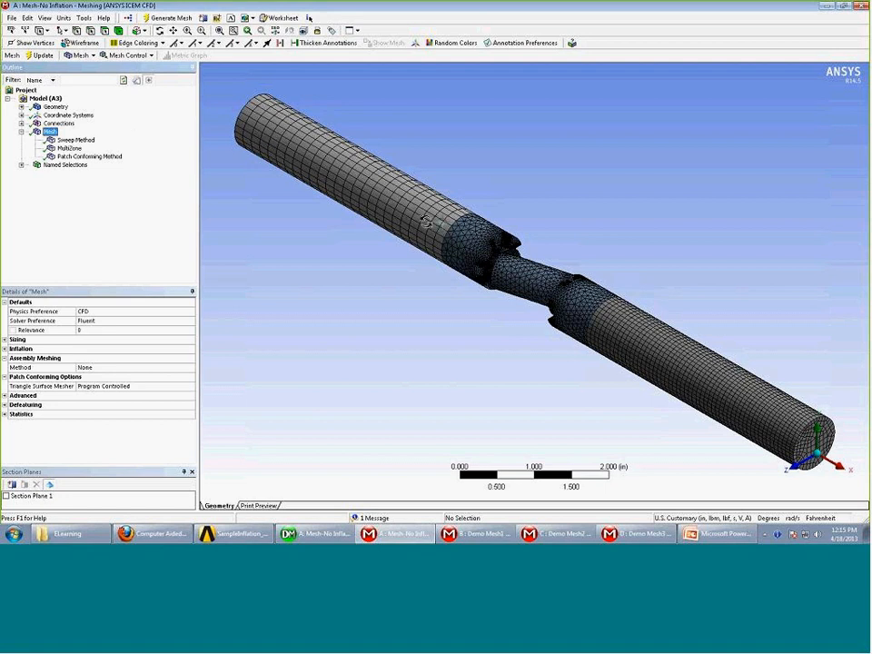
click(118, 31)
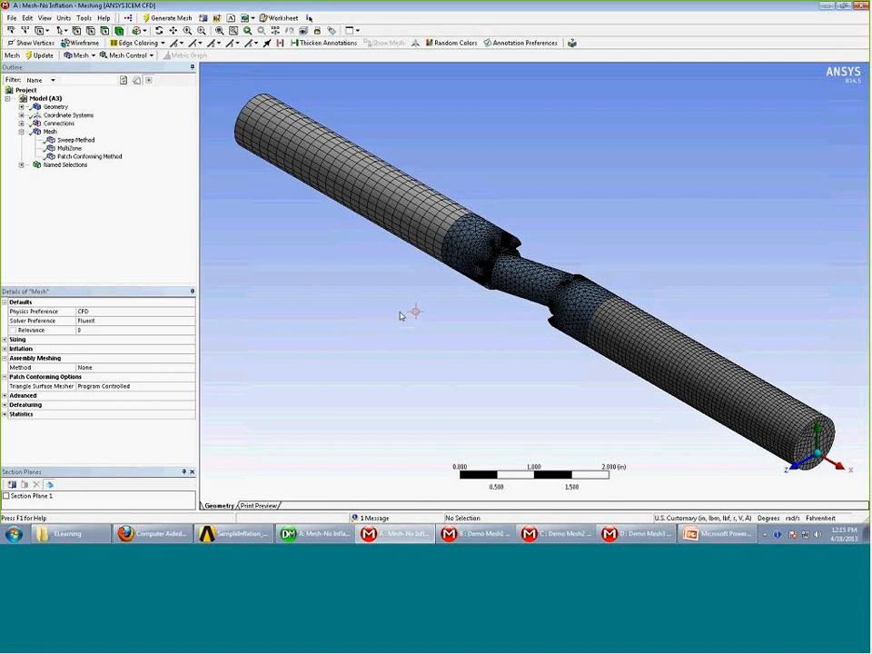
click(407, 209)
click(75, 139)
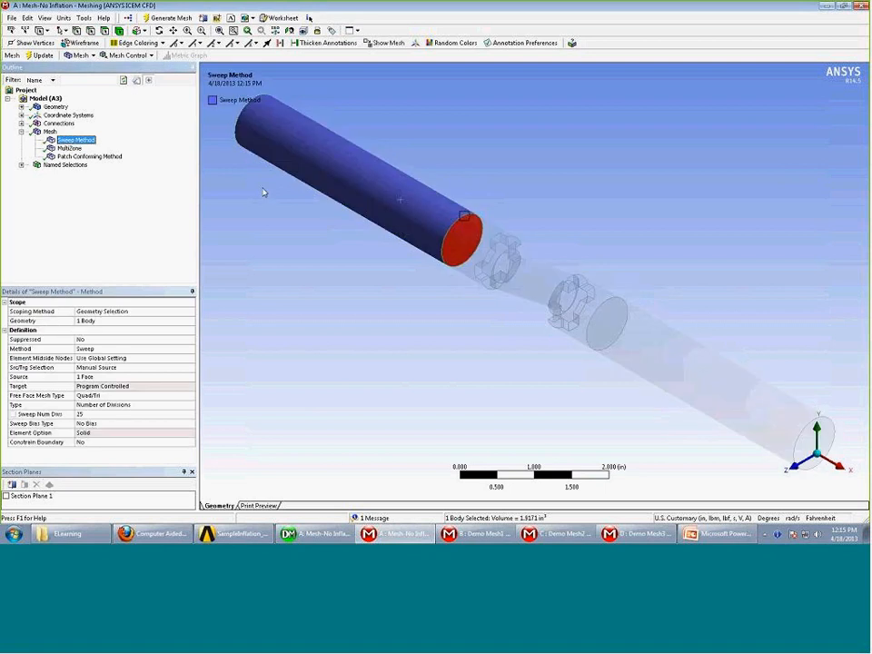
Check MultiZone on the lower cylinder and Patch Conforming on the throat, then show the whole mesh
click(69, 148)
click(750, 399)
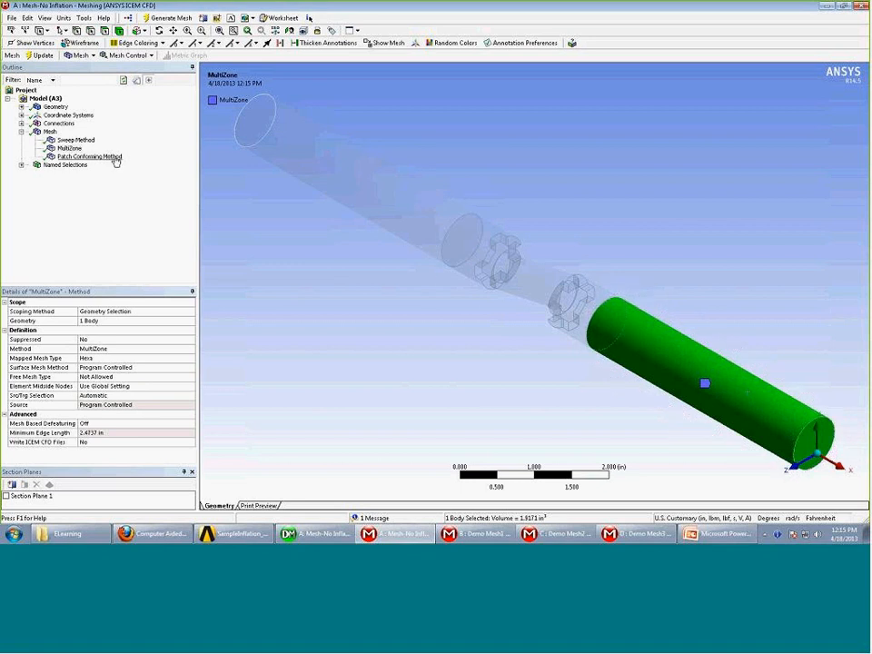
click(590, 291)
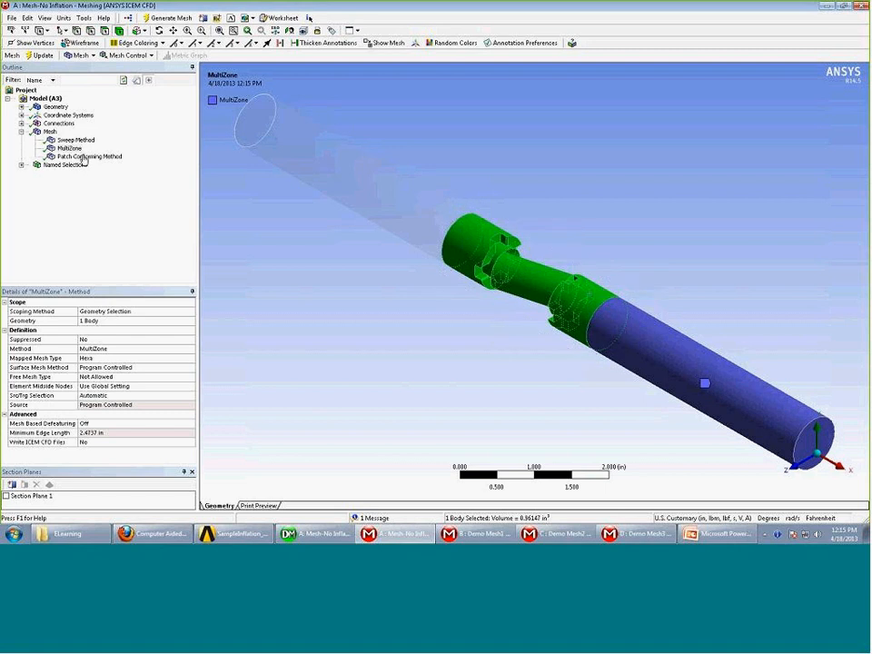
click(83, 156)
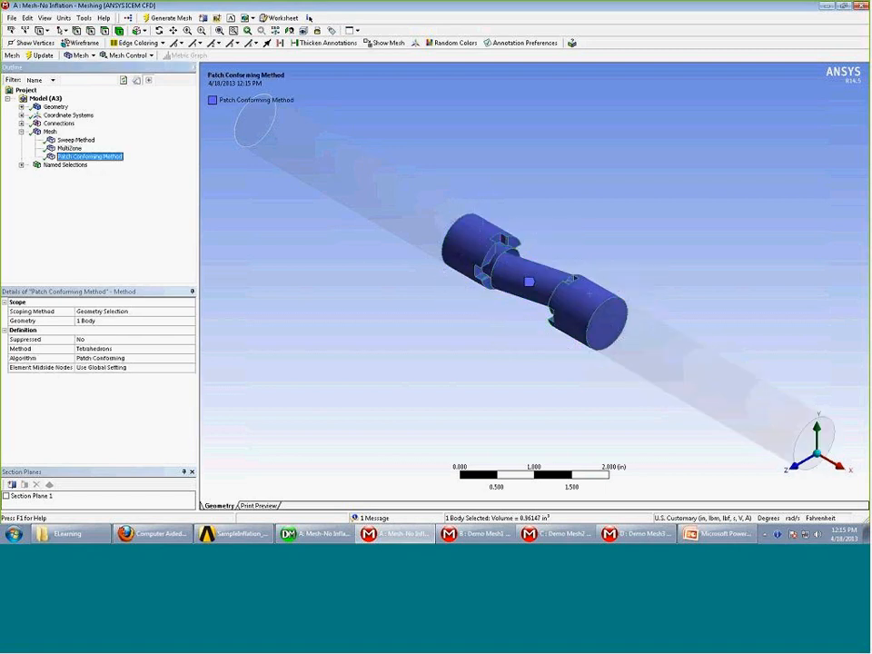
click(50, 132)
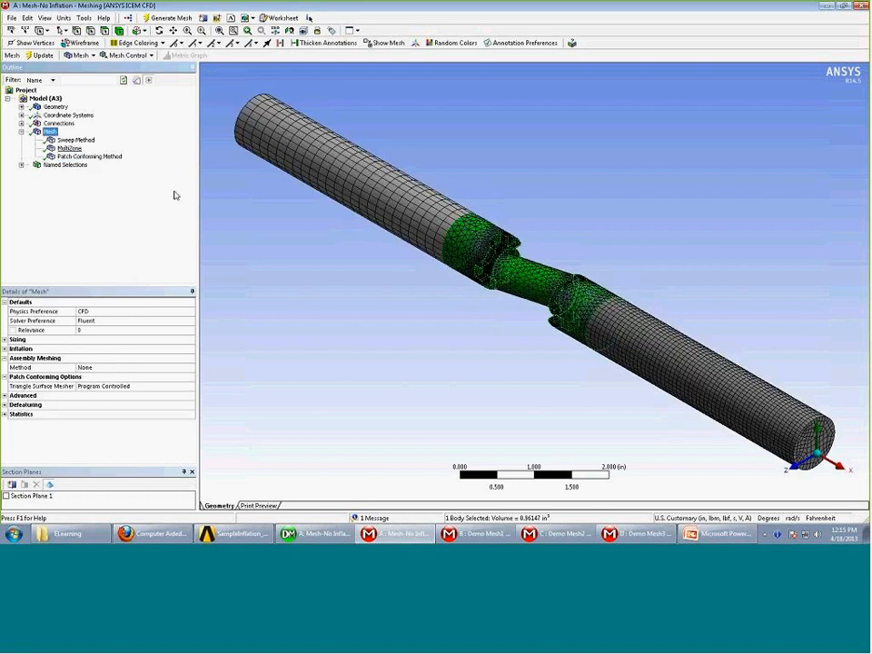
Cut the mesh with Section Plane 1 and zoom into the exposed interior
click(428, 319)
middle_drag(412, 326, 411, 426)
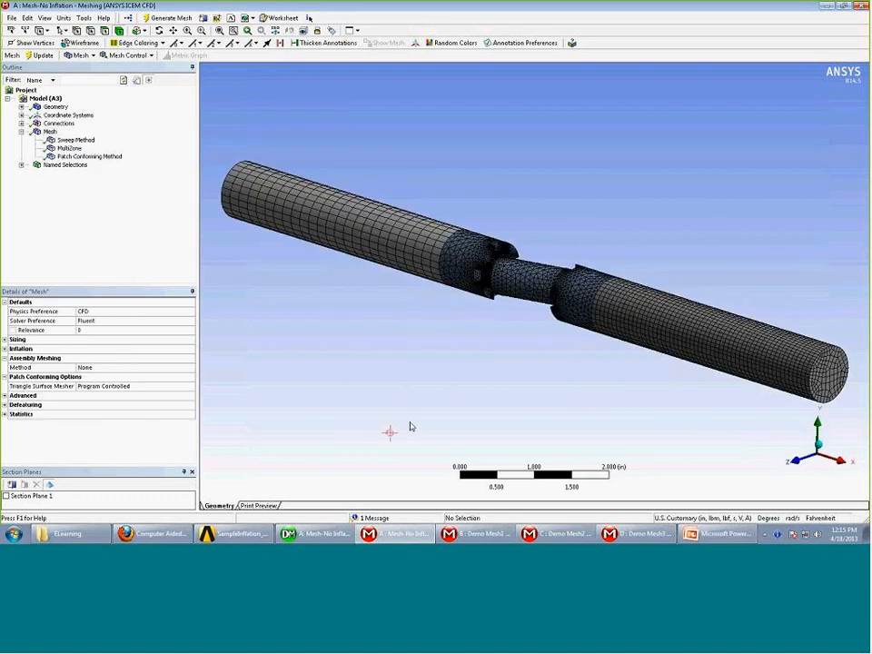
click(6, 497)
middle_drag(282, 404, 305, 247)
scroll(370, 384, up, 4)
scroll(296, 381, up, 4)
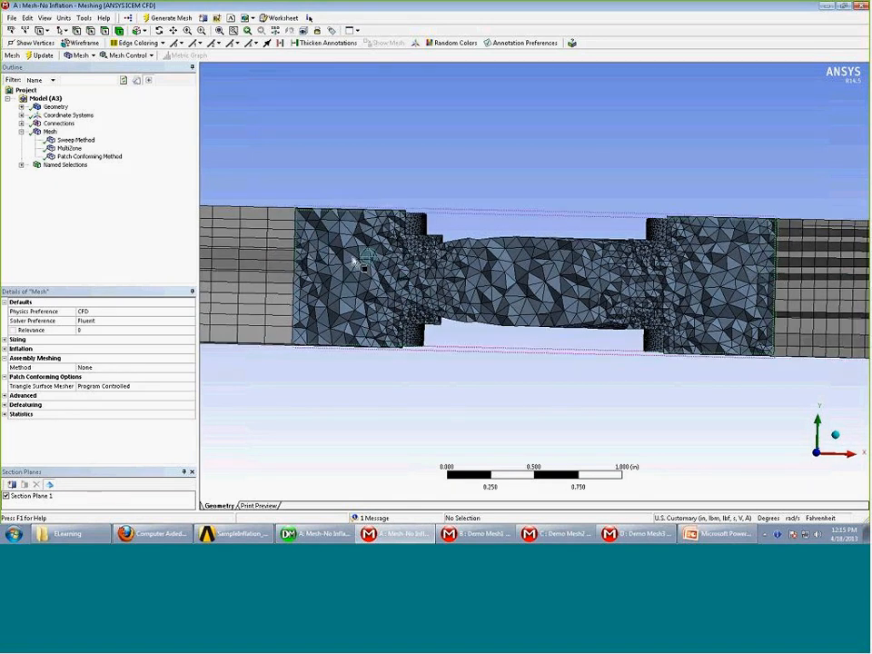
Rotate the sectioned mesh to compare hex cells in the cylinders with tetrahedra in the throat
middle_drag(727, 287, 435, 176)
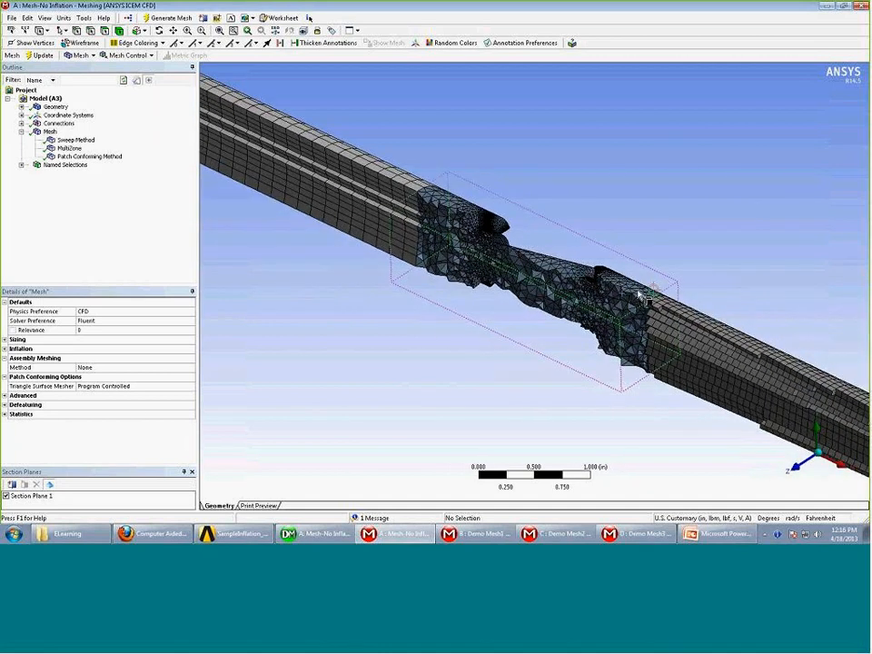
middle_drag(615, 316, 643, 292)
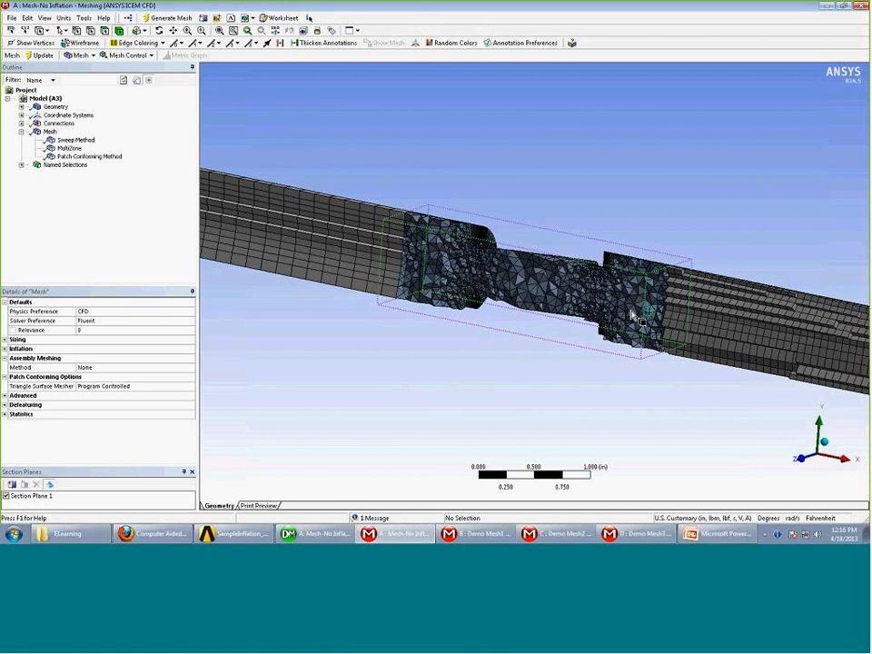
scroll(641, 312, down, 1)
middle_drag(584, 406, 547, 397)
scroll(547, 398, down, 2)
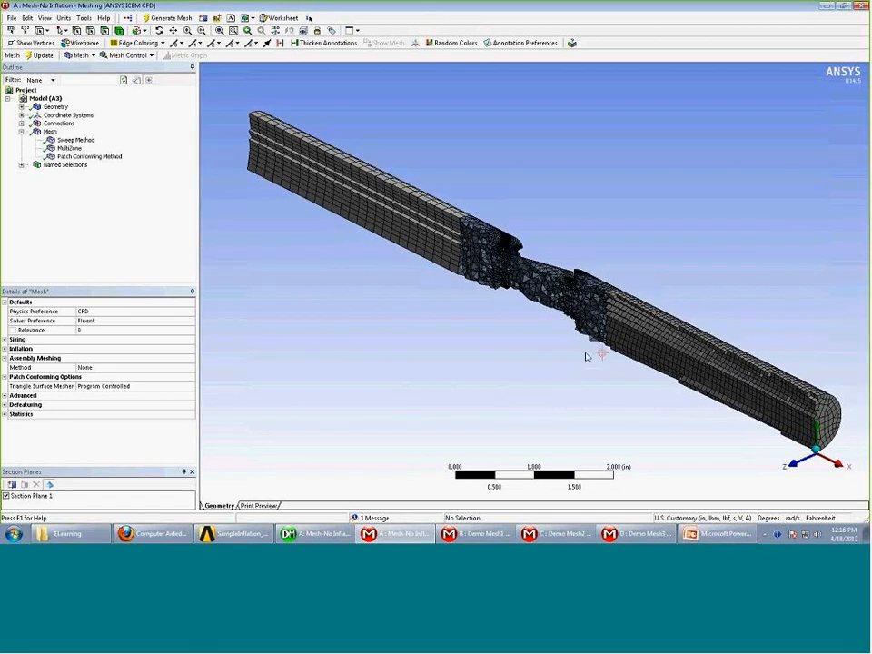
scroll(588, 346, up, 2)
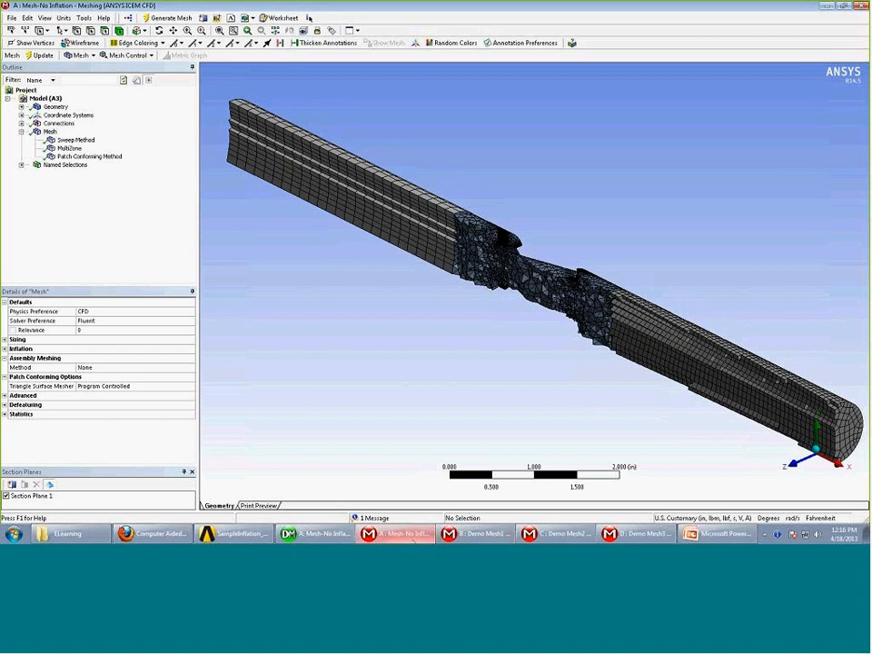
mouse_move(411, 540)
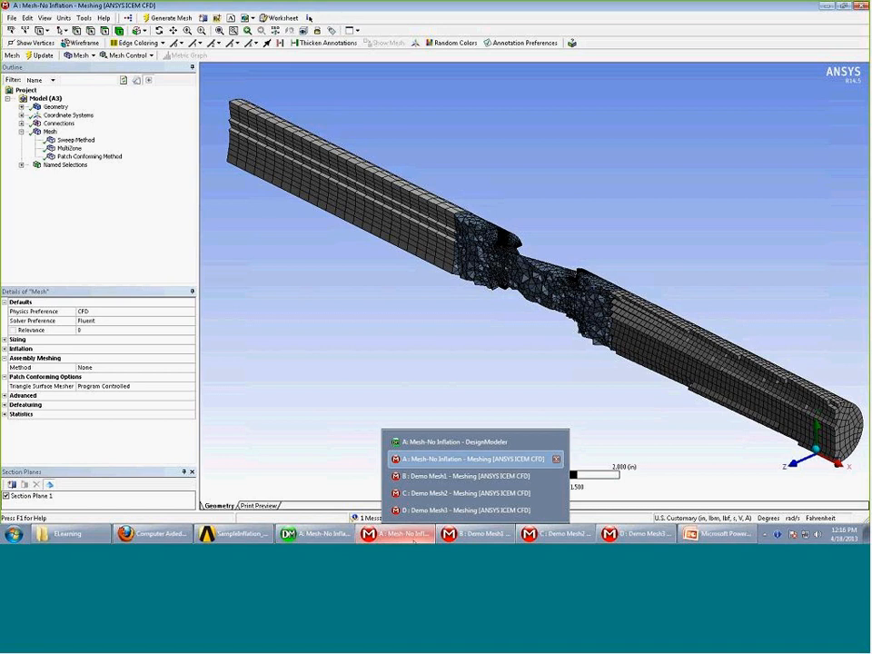
Bring up the B: Demo Mesh1 meshing window and orbit its throat geometry
click(340, 540)
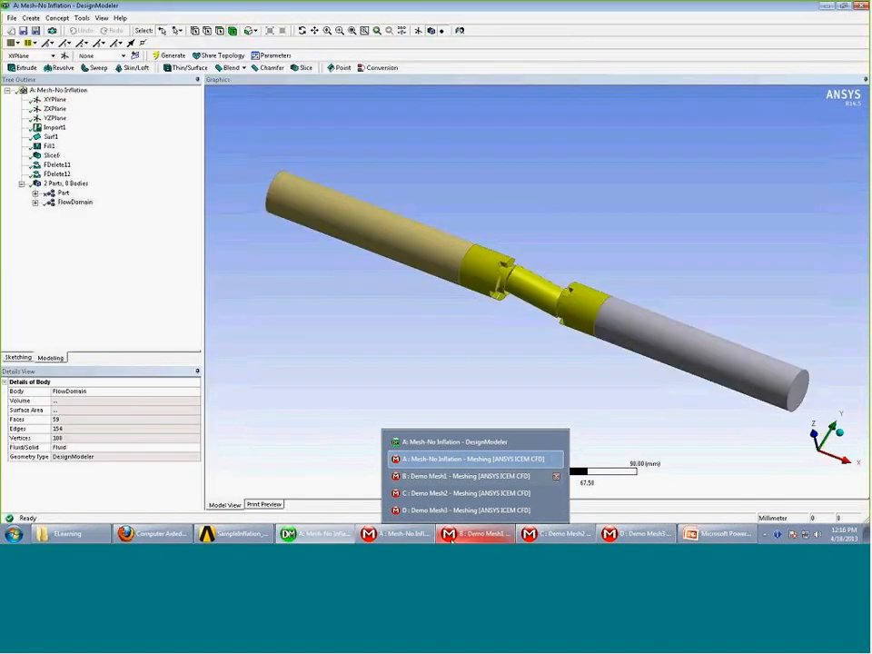
click(466, 476)
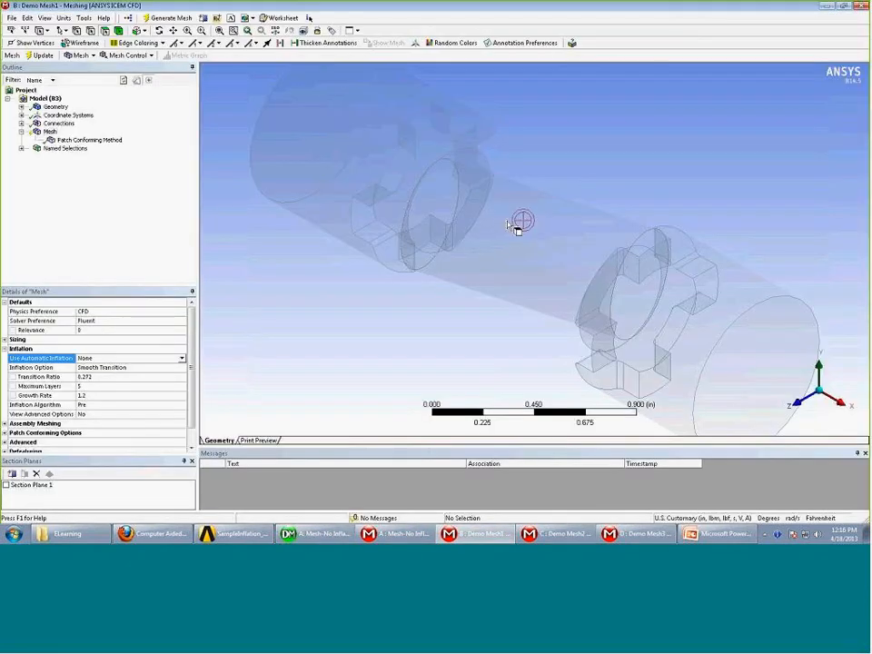
middle_drag(513, 225, 523, 190)
scroll(523, 188, down, 3)
middle_drag(386, 202, 278, 312)
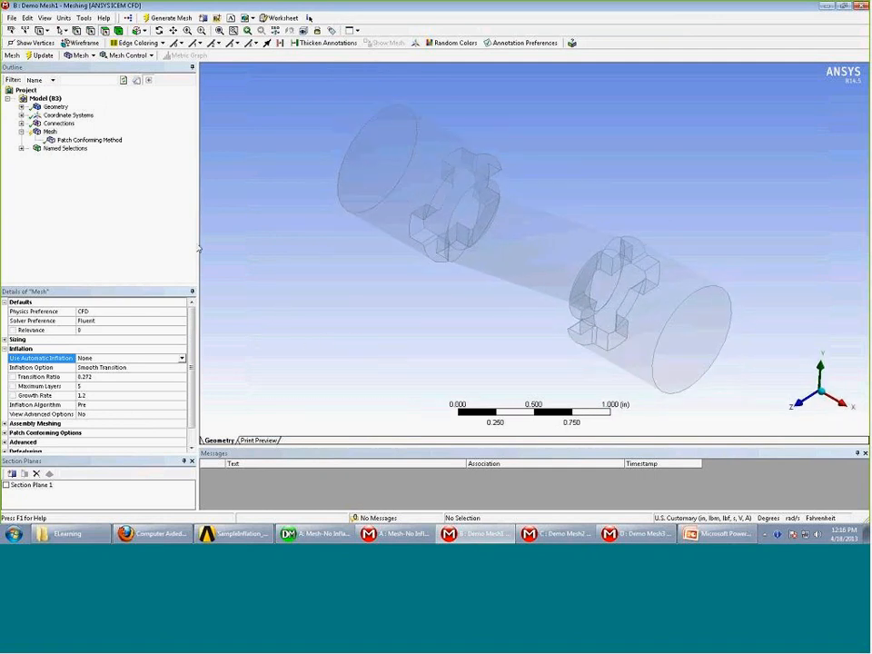
Set the Mesh's Use Automatic Inflation to Program Controlled
click(49, 132)
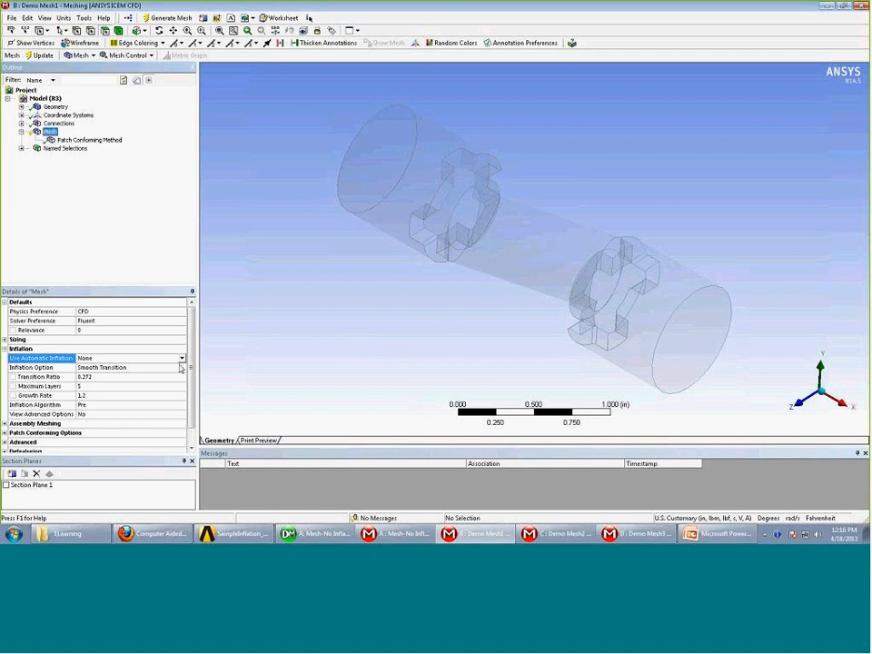
drag(192, 366, 196, 382)
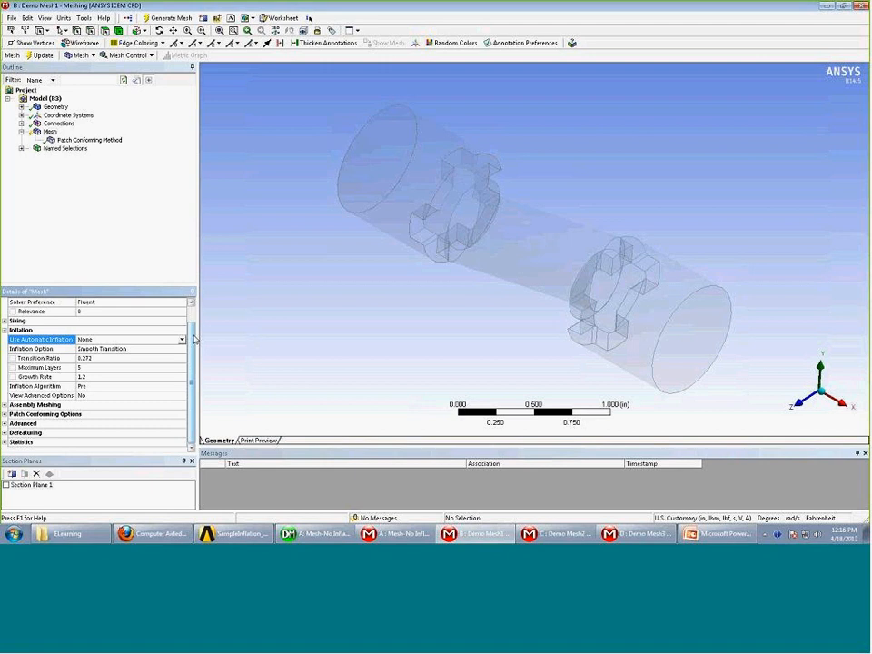
drag(191, 341, 193, 345)
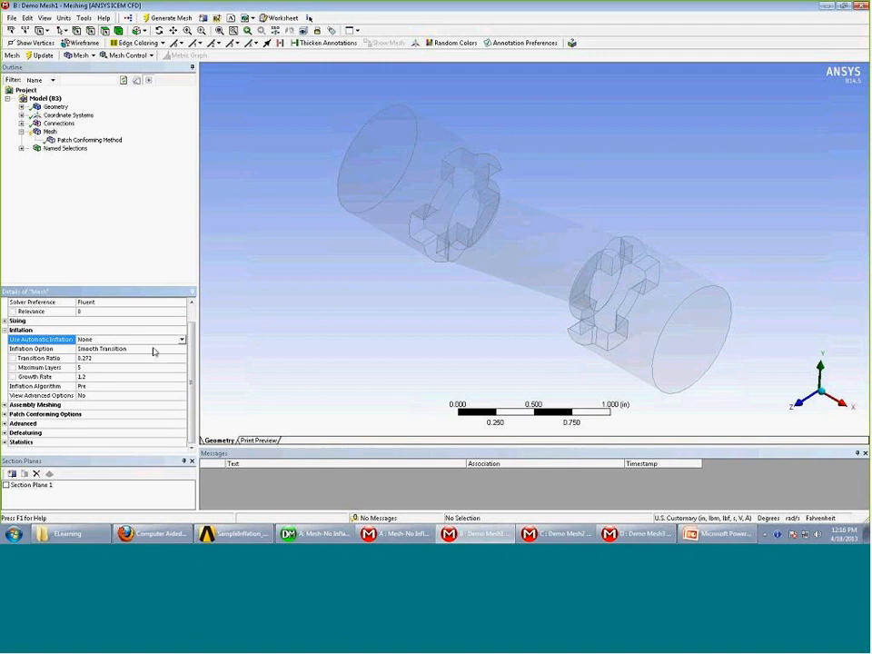
click(183, 340)
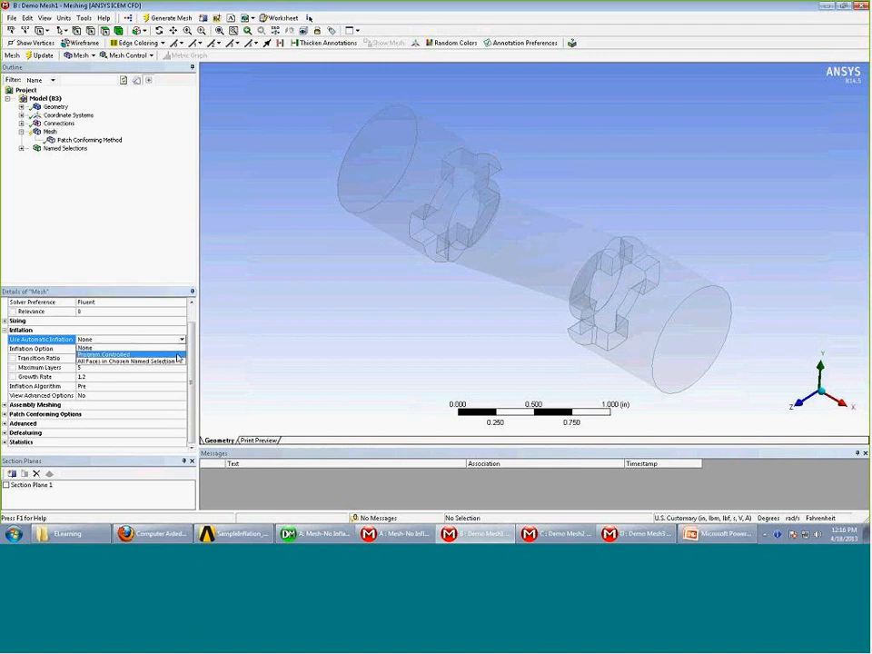
click(177, 355)
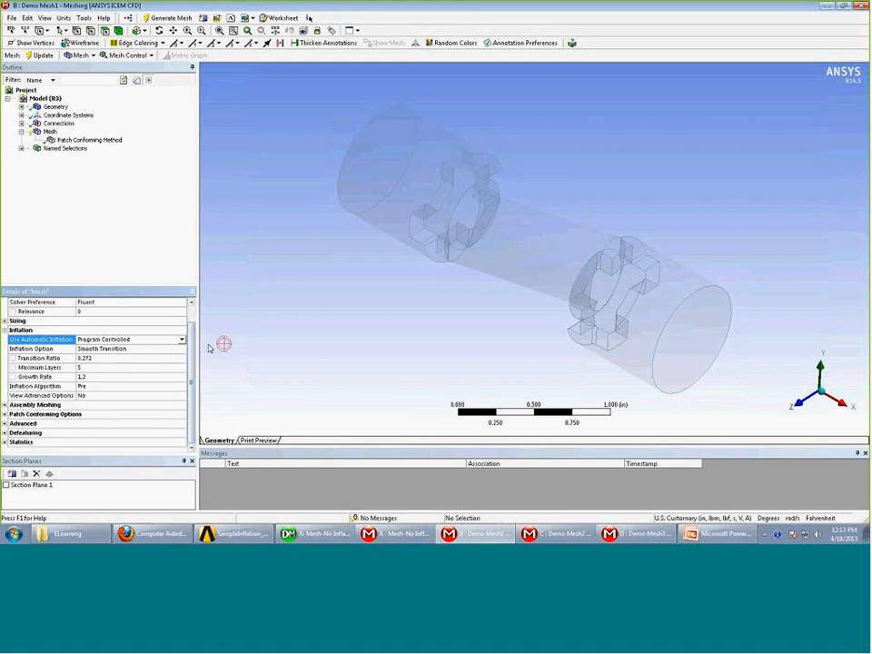
middle_drag(270, 330, 291, 296)
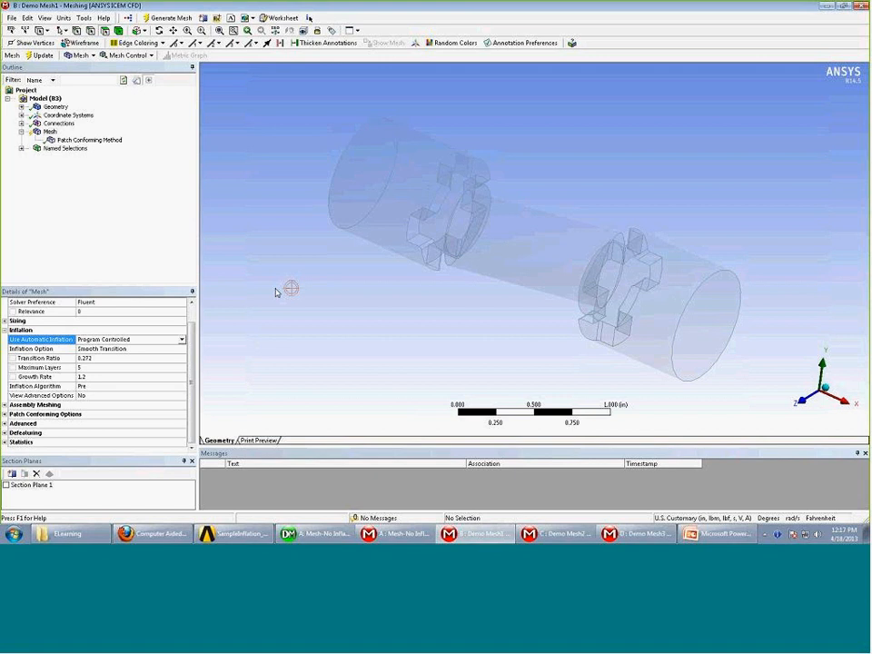
Preview the Program Controlled inflation layers on the Demo Mesh1 mesh and look over the result
right_click(49, 133)
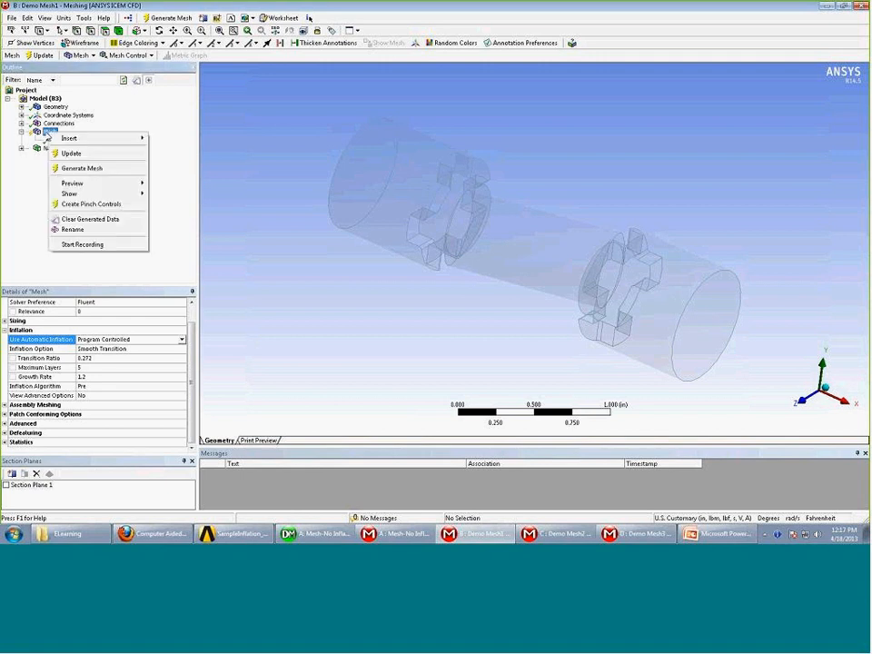
mouse_move(88, 189)
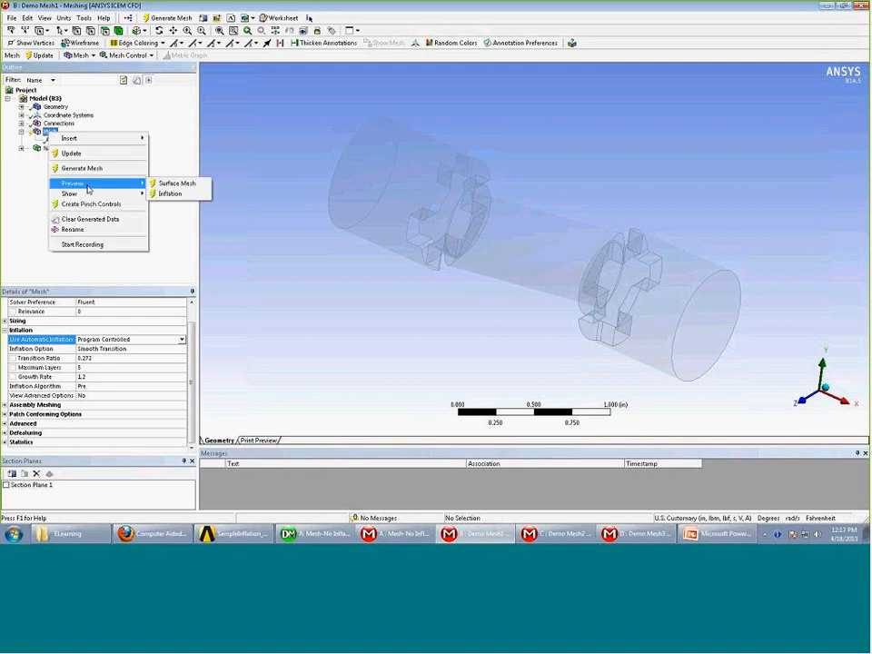
click(183, 194)
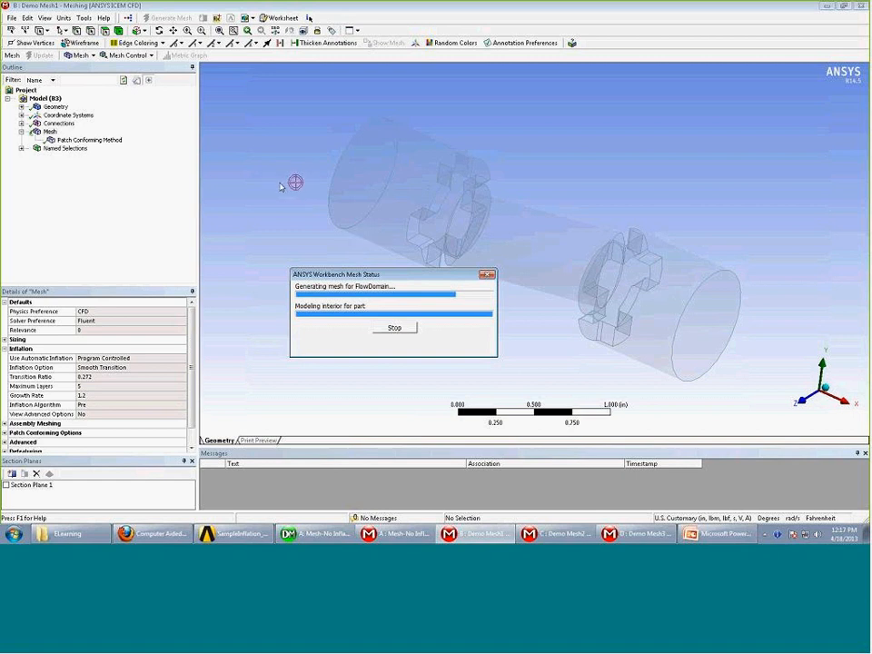
middle_drag(296, 179, 180, 440)
click(5, 485)
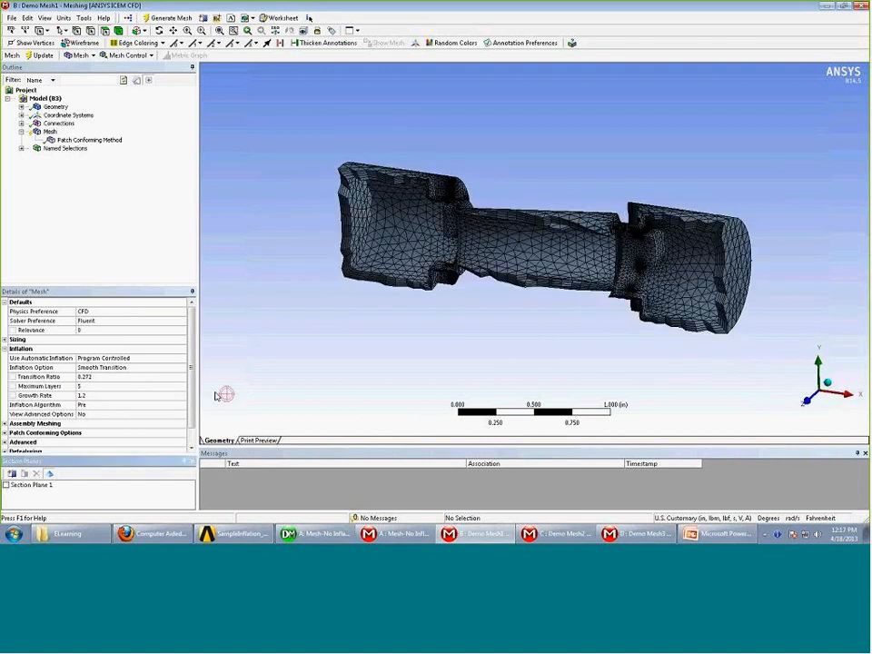
Rotate and zoom the section-cut mesh to inspect its interior tetrahedral cells
middle_drag(301, 349, 405, 280)
scroll(349, 317, up, 3)
scroll(335, 309, down, 3)
drag(733, 227, 338, 174)
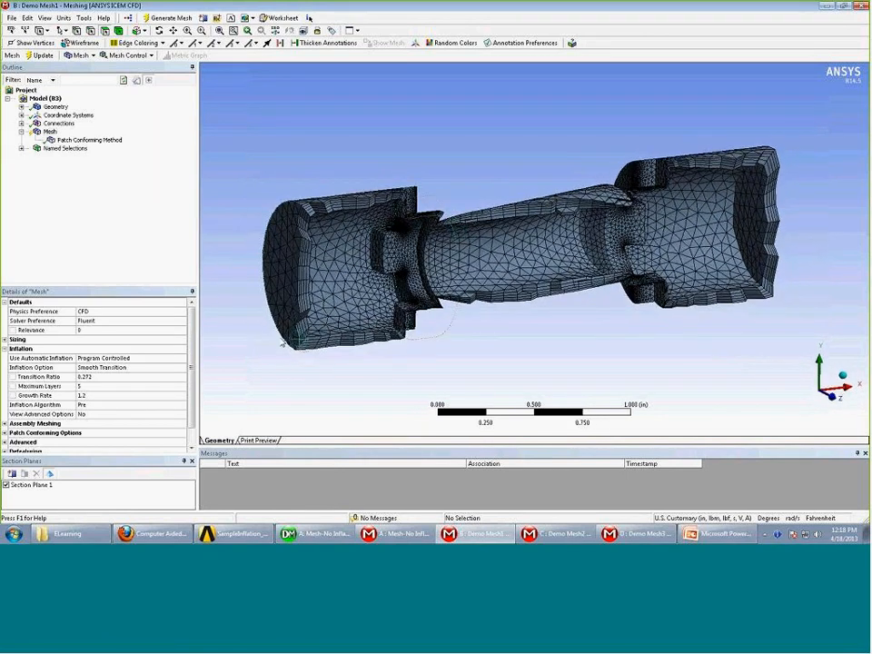
Pick the left end face and right outer cylinder, then expand Named Selections to see Fluid Domain
click(300, 300)
click(790, 216)
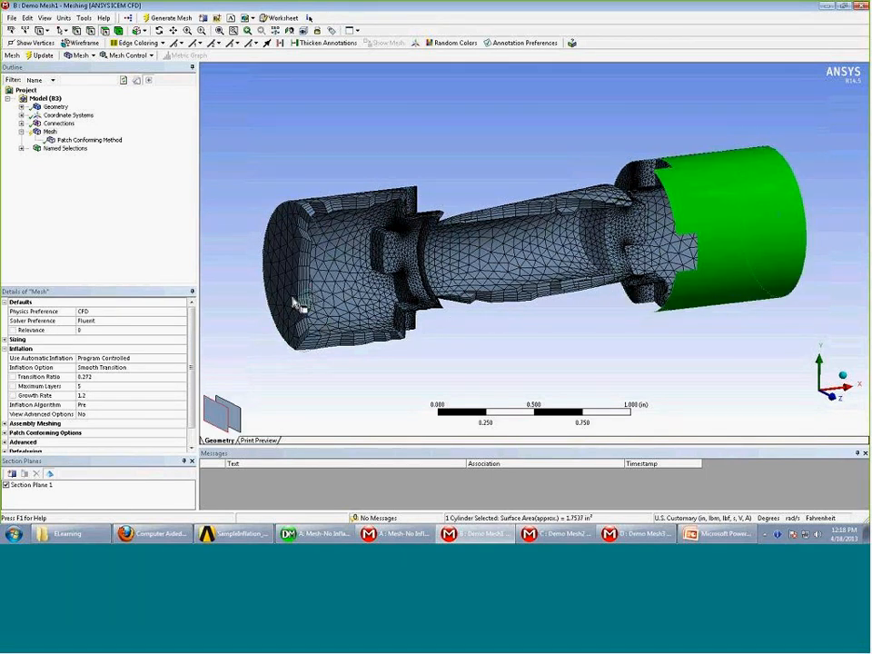
click(837, 170)
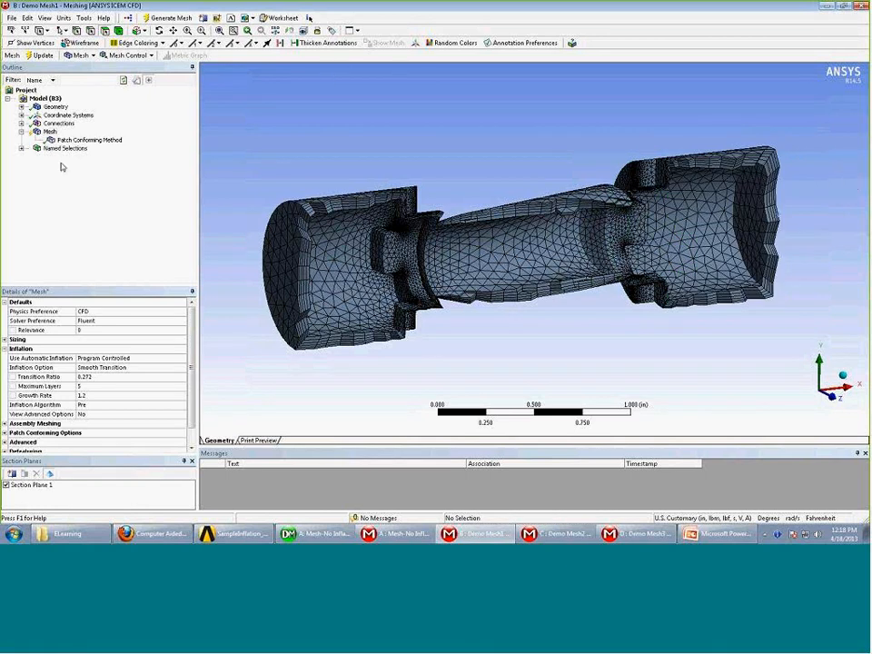
click(22, 148)
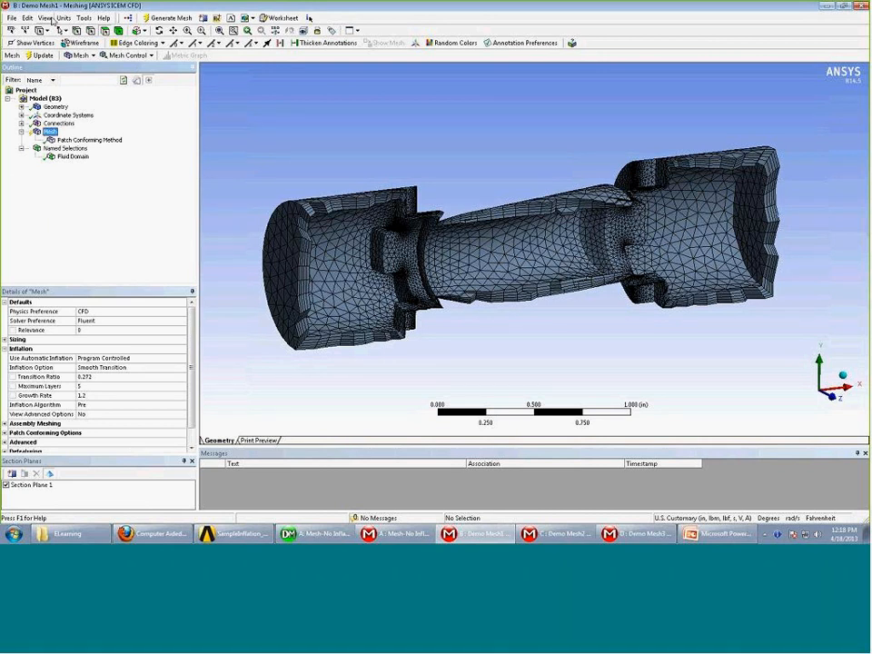
Turn off Section Plane 1 and select every face except the two circular end faces
click(5, 485)
middle_drag(553, 331, 560, 296)
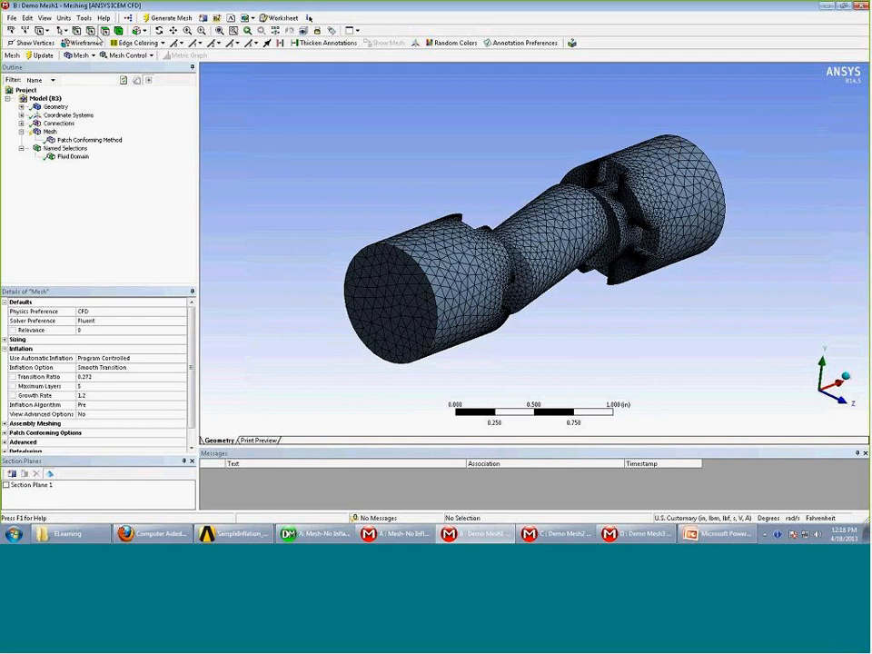
click(60, 30)
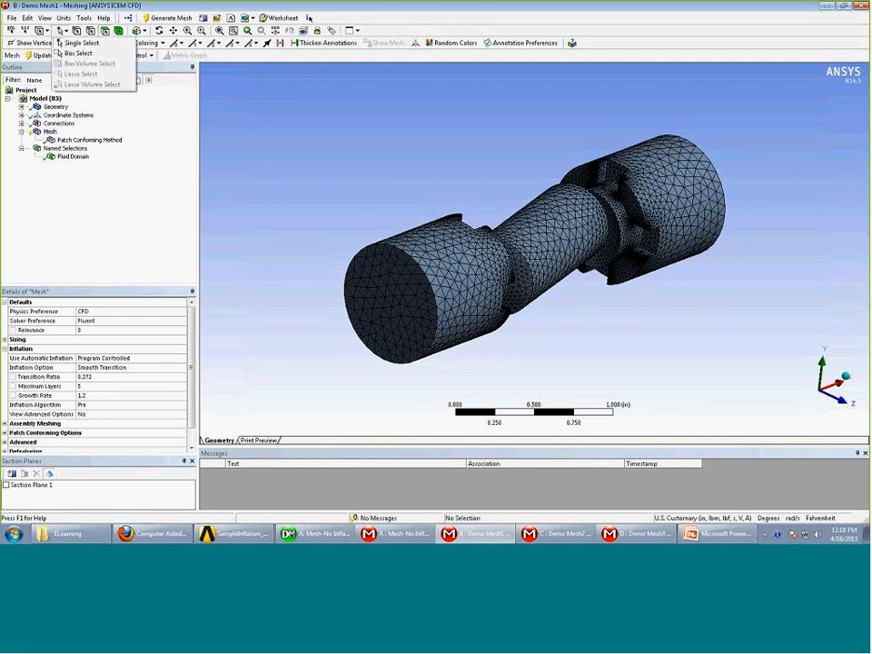
click(73, 54)
drag(315, 110, 765, 398)
click(60, 30)
click(75, 53)
ctrl+click(384, 296)
middle_drag(675, 281, 431, 239)
ctrl+click(677, 255)
mouse_move(575, 324)
middle_down()
mouse_move(741, 316)
mouse_move(577, 312)
middle_up()
Create a named selection 'Wall' from the 57 selected faces
click(57, 148)
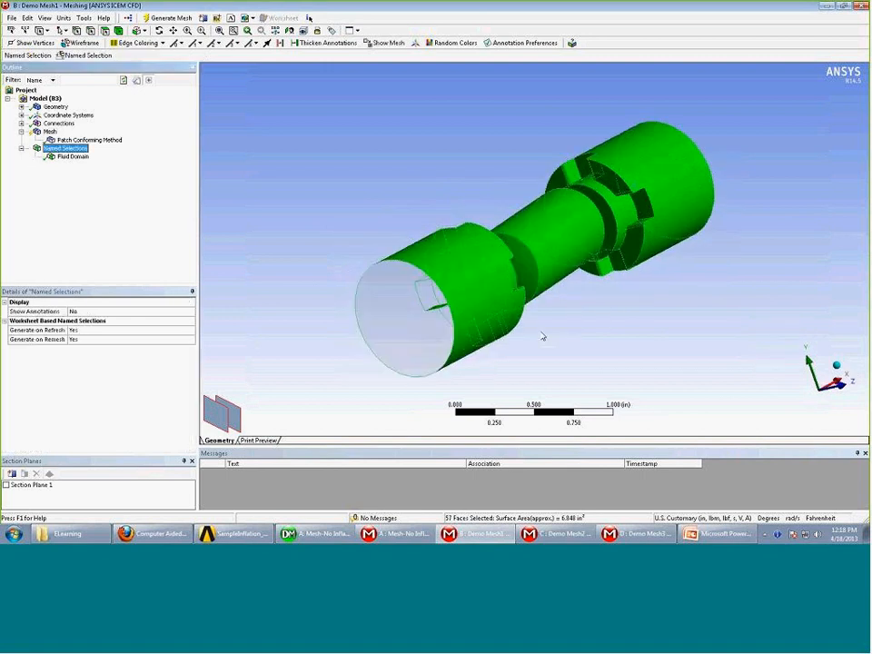
right_click(490, 72)
mouse_move(585, 80)
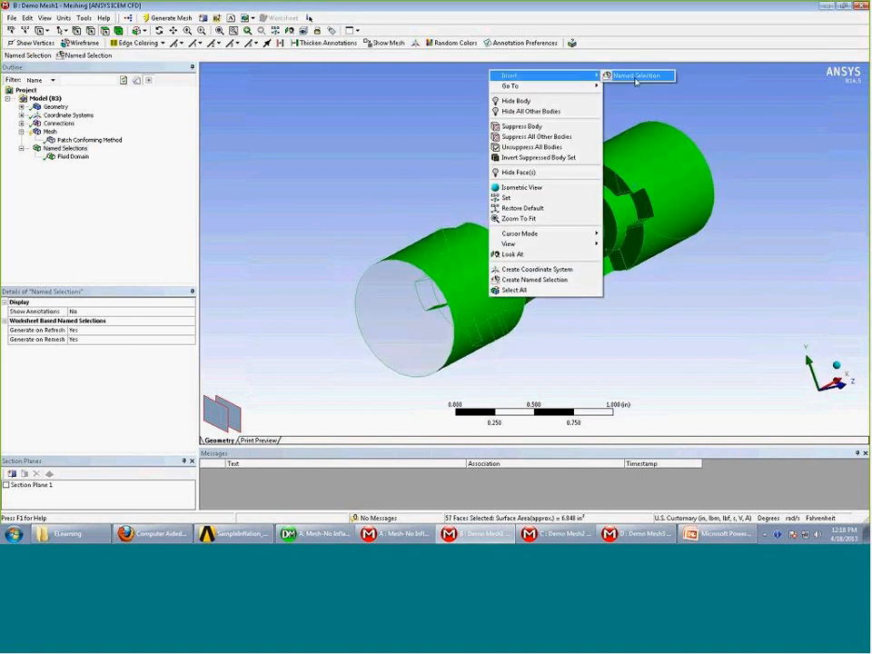
click(628, 75)
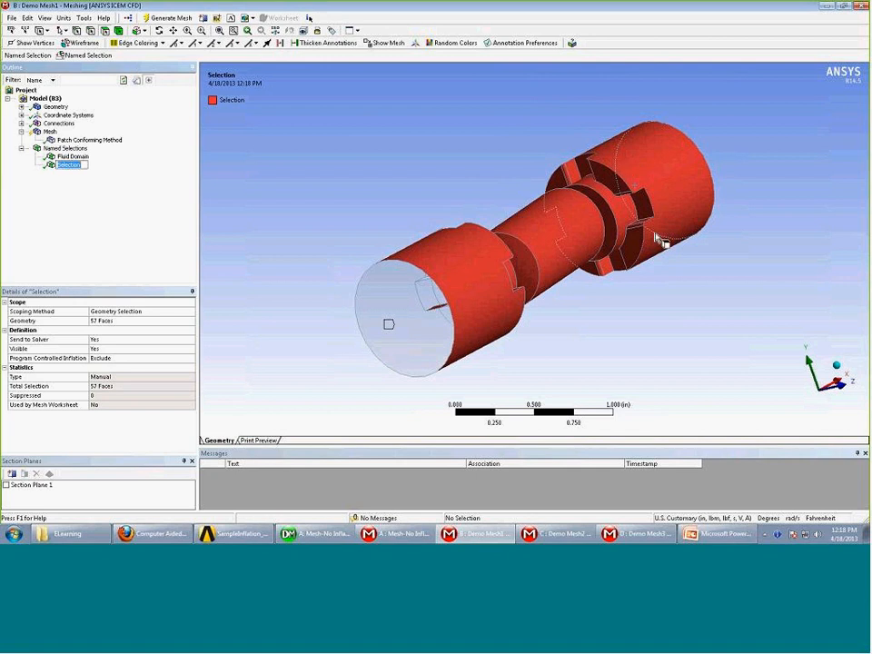
text(Wall)
key(Return)
Create the 'Inlet' named selection from the front circular end face
click(441, 321)
right_click(441, 322)
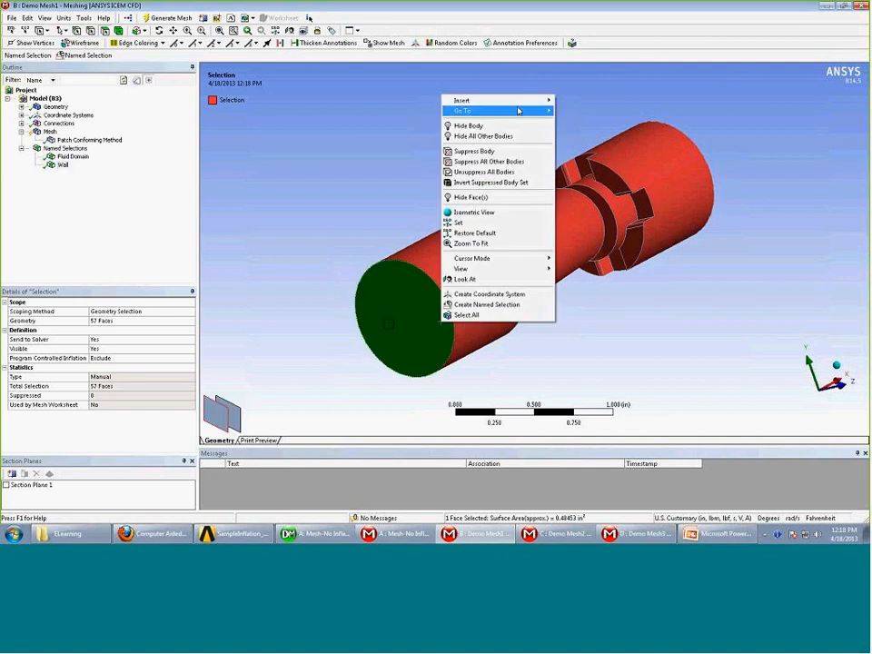
click(595, 100)
key(F2)
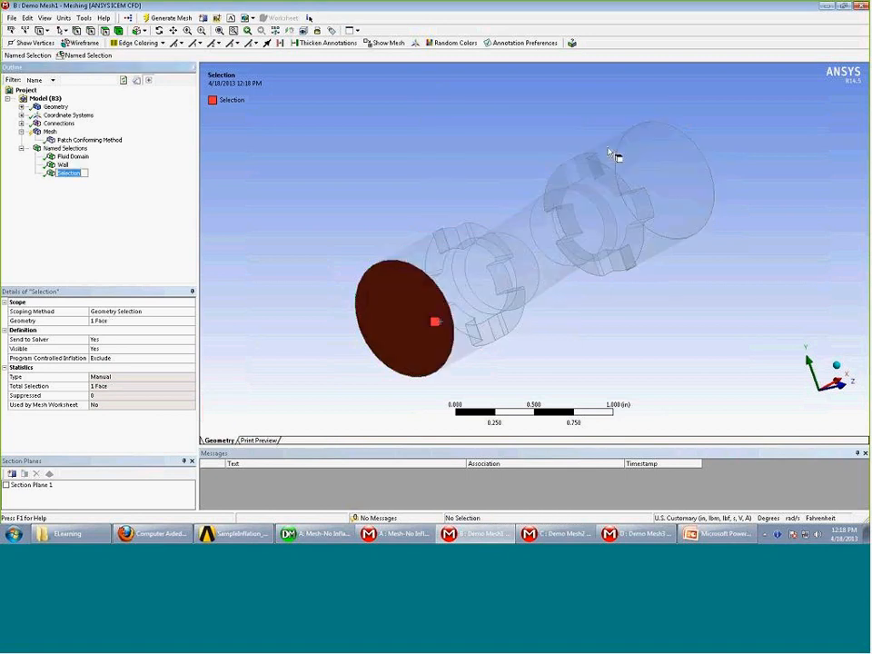
text(Inl)
key(Return)
Create the 'Outlet' named selection from the opposite circular end face
middle_drag(803, 317, 640, 382)
click(640, 383)
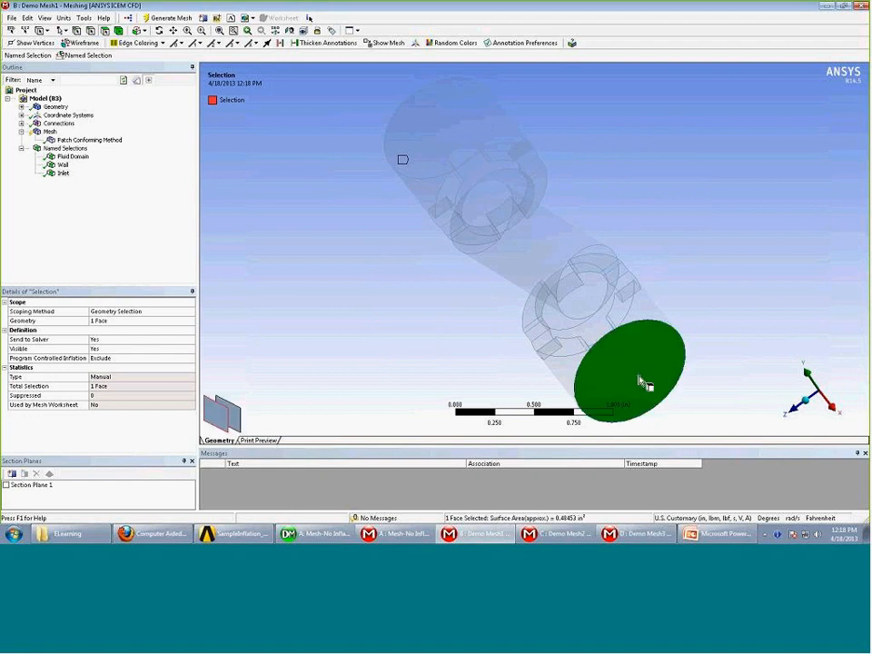
right_click(640, 377)
mouse_move(654, 154)
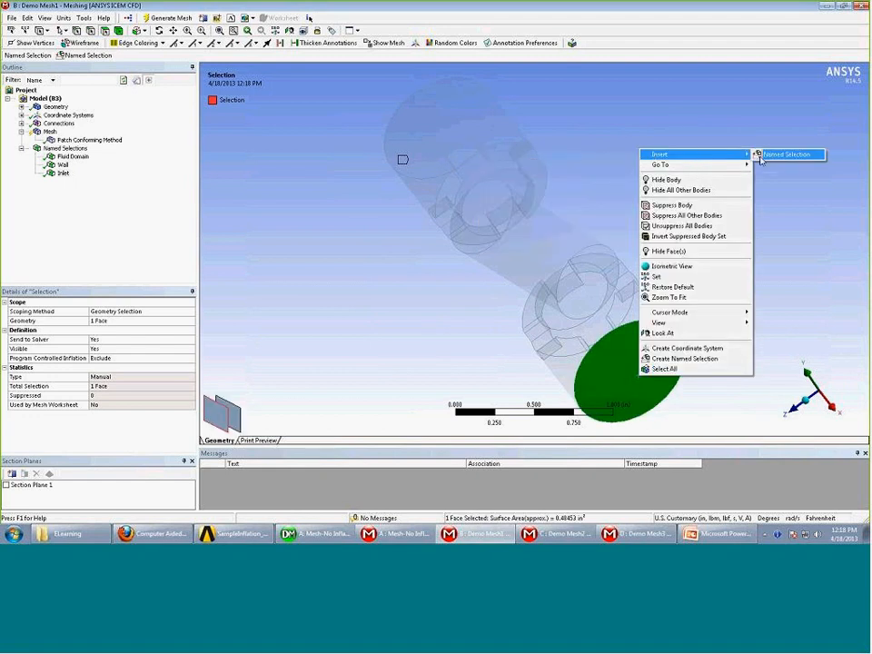
click(781, 155)
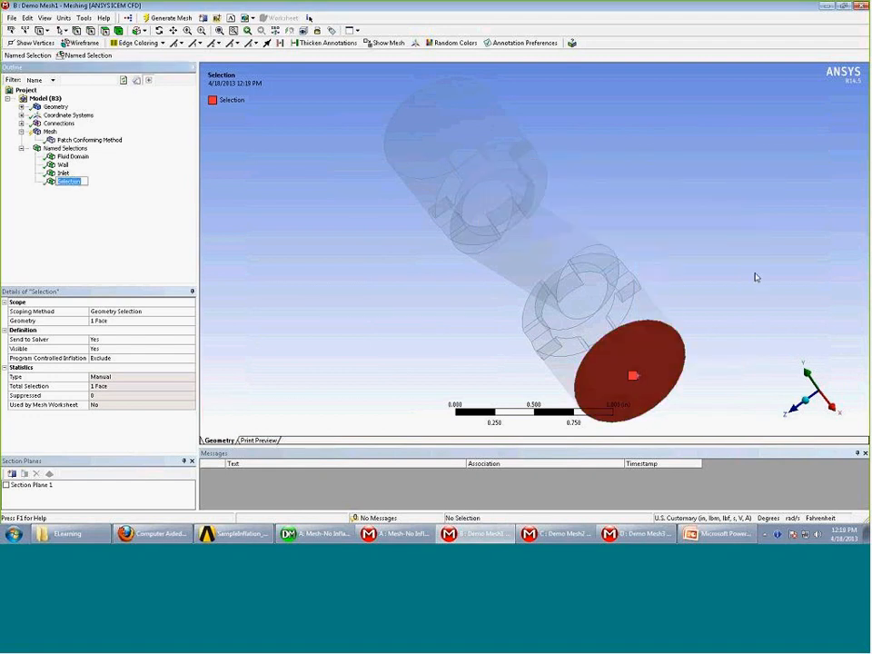
text(Outlet)
middle_drag(459, 315, 616, 196)
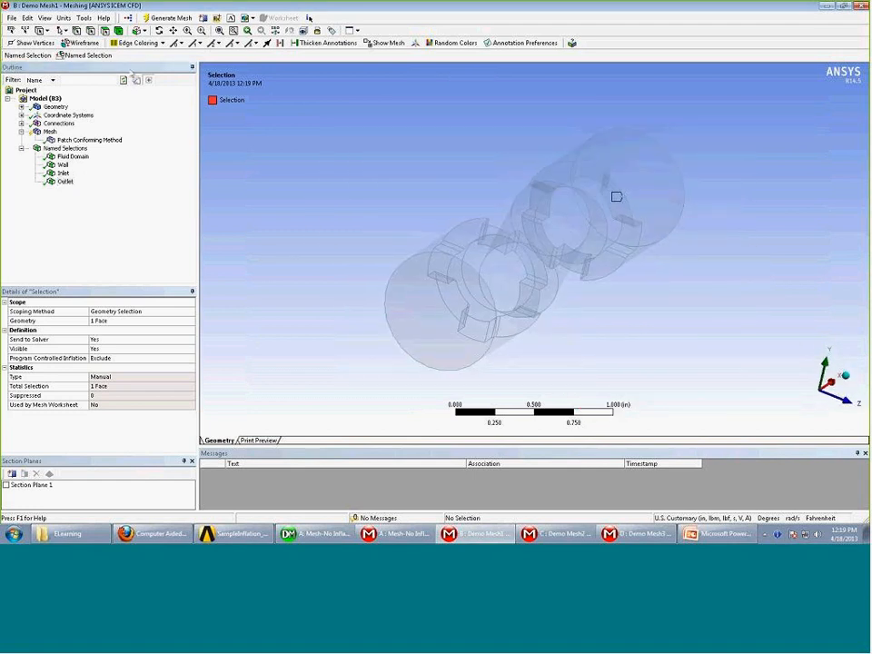
Set Wall's Program Controlled Inflation to Include and review the Outlet settings
click(62, 164)
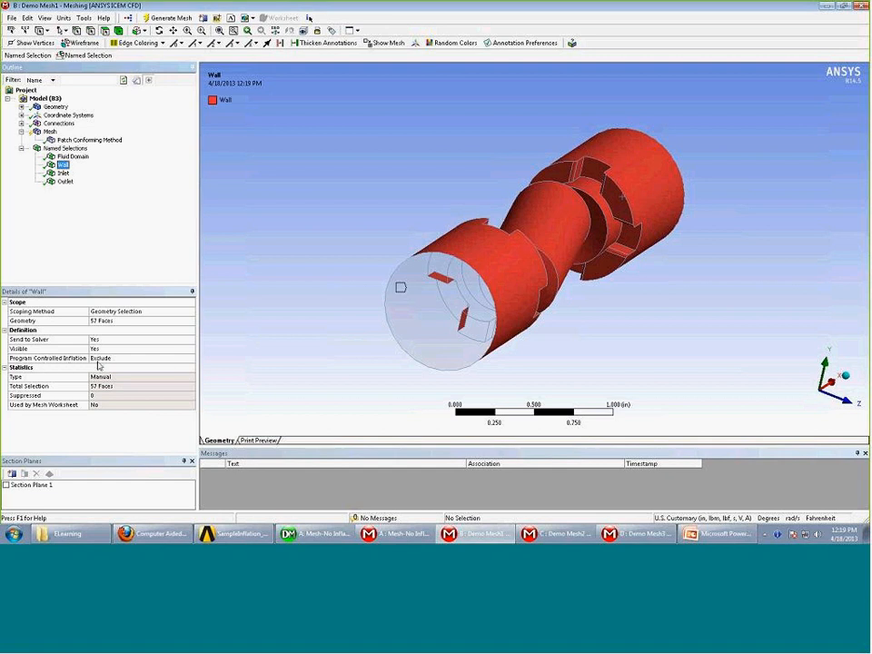
click(71, 358)
click(191, 359)
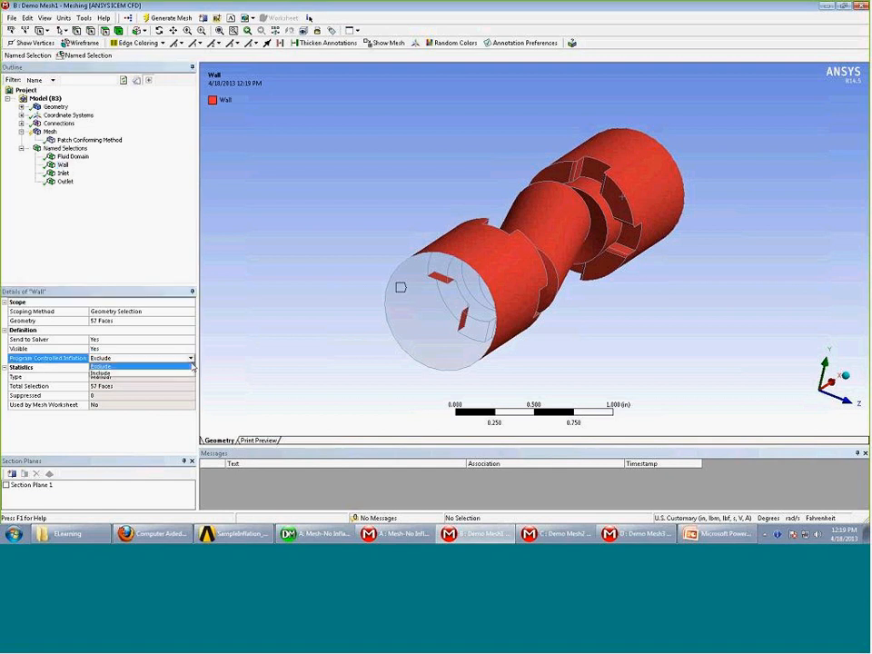
click(190, 373)
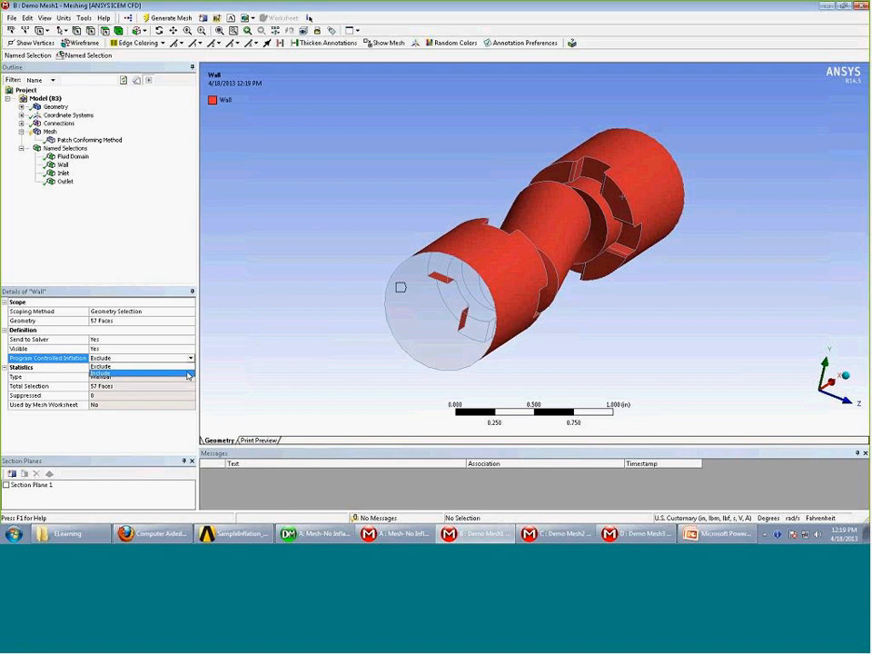
click(64, 180)
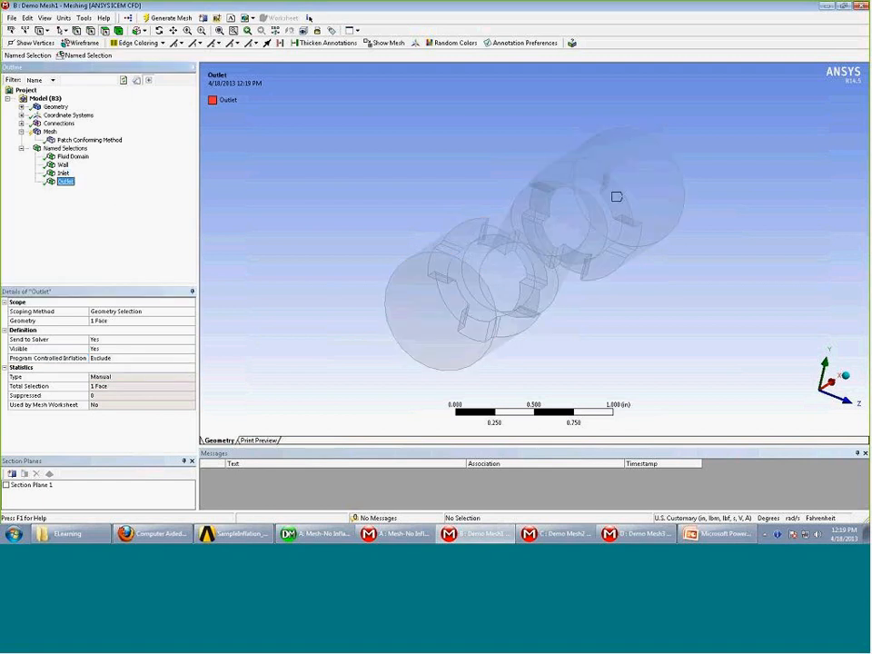
middle_drag(314, 275, 276, 290)
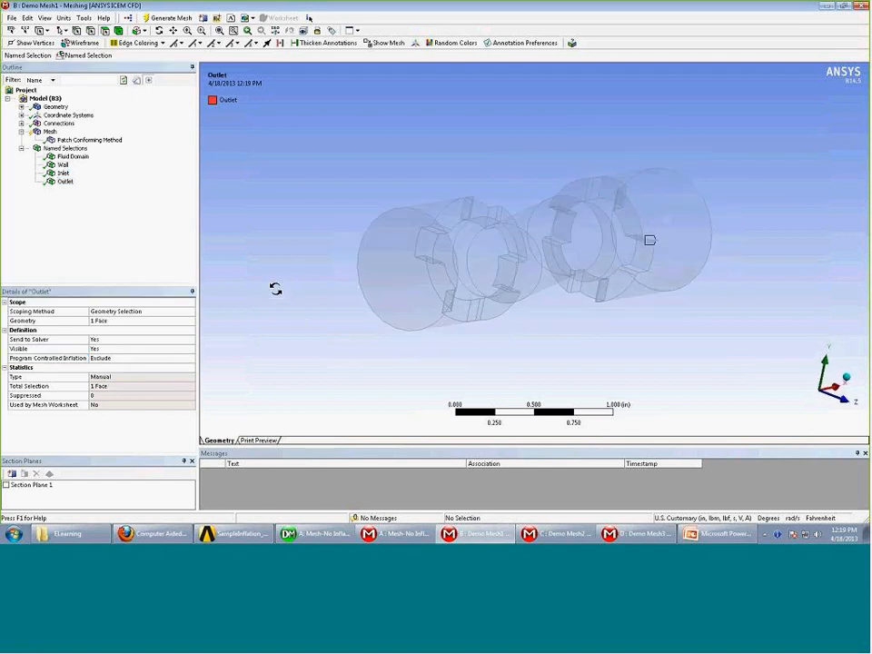
click(54, 134)
middle_drag(436, 246, 385, 229)
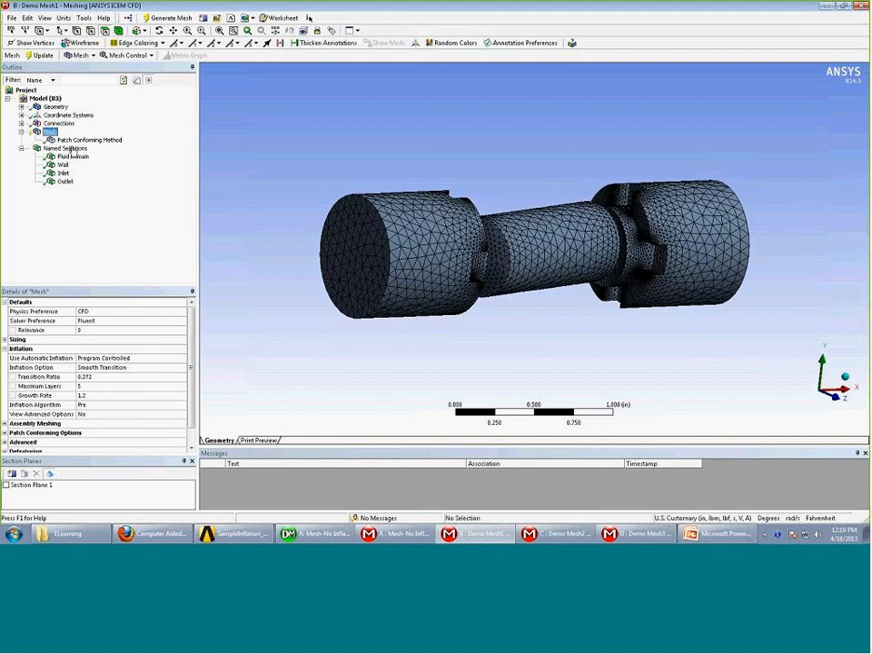
Regenerate the mesh on the FlowDomain body and orbit the finished mesh
right_click(55, 133)
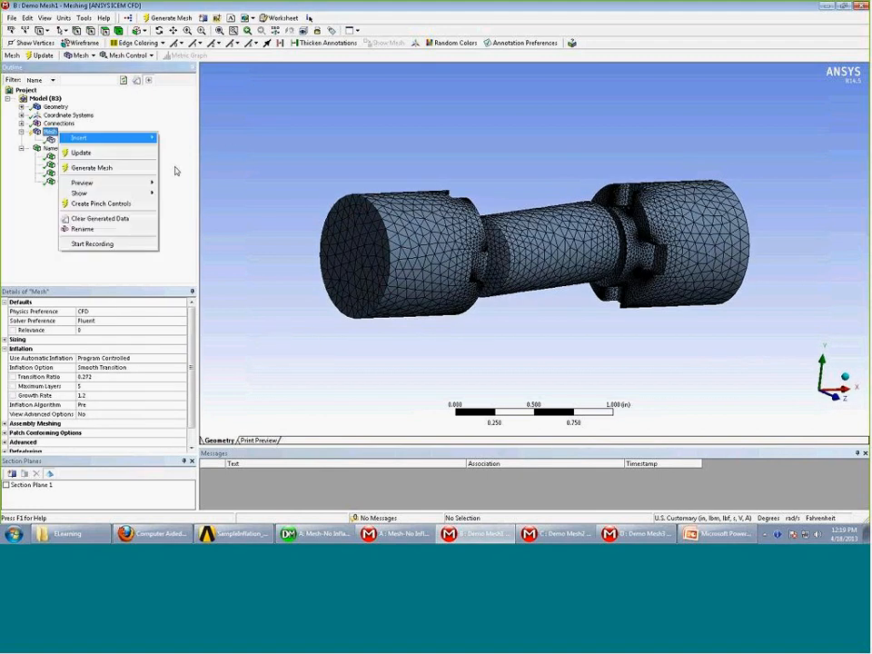
key(Escape)
click(375, 209)
right_click(380, 214)
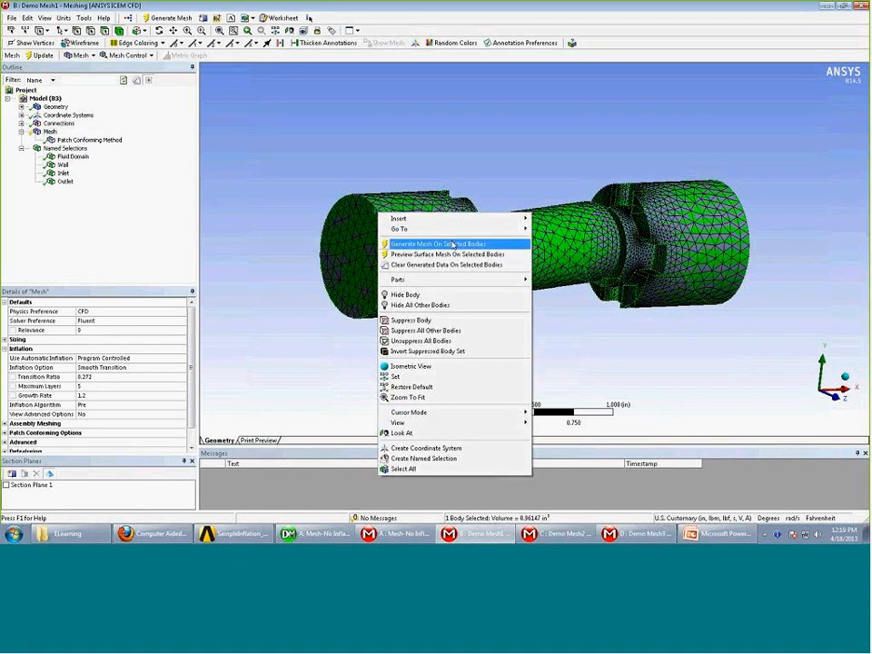
click(451, 245)
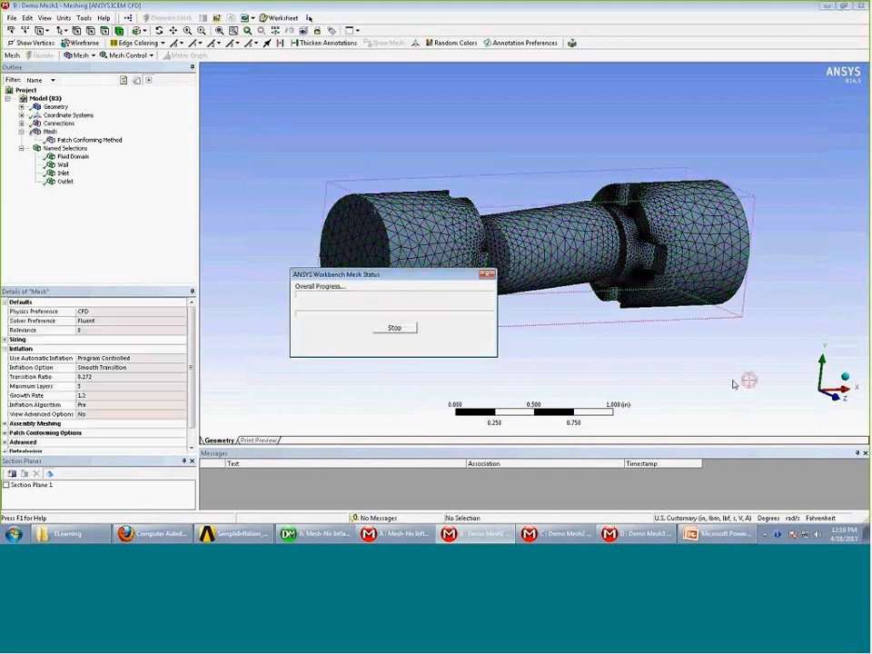
middle_drag(593, 371, 574, 376)
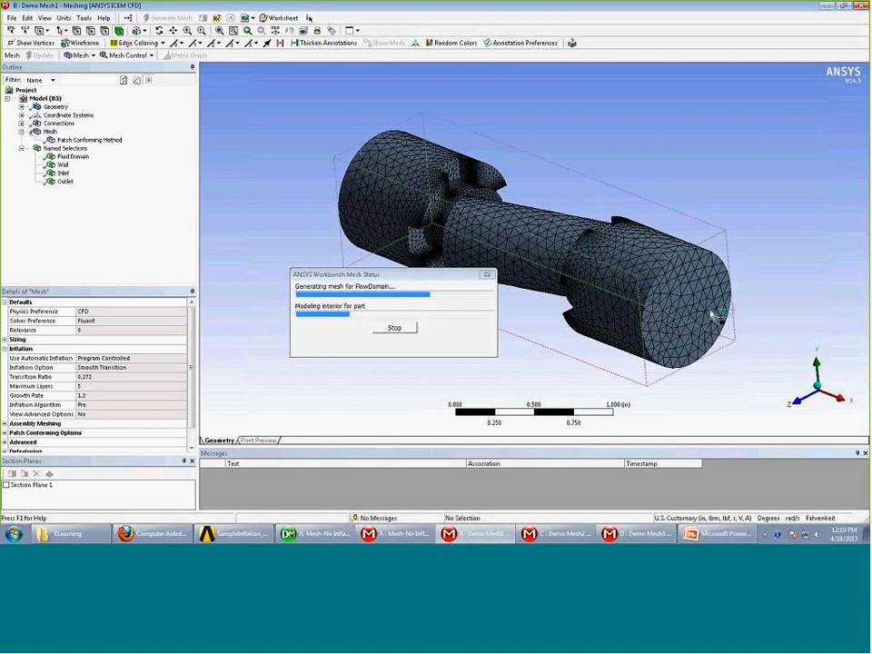
middle_drag(707, 316, 409, 225)
middle_drag(470, 230, 701, 289)
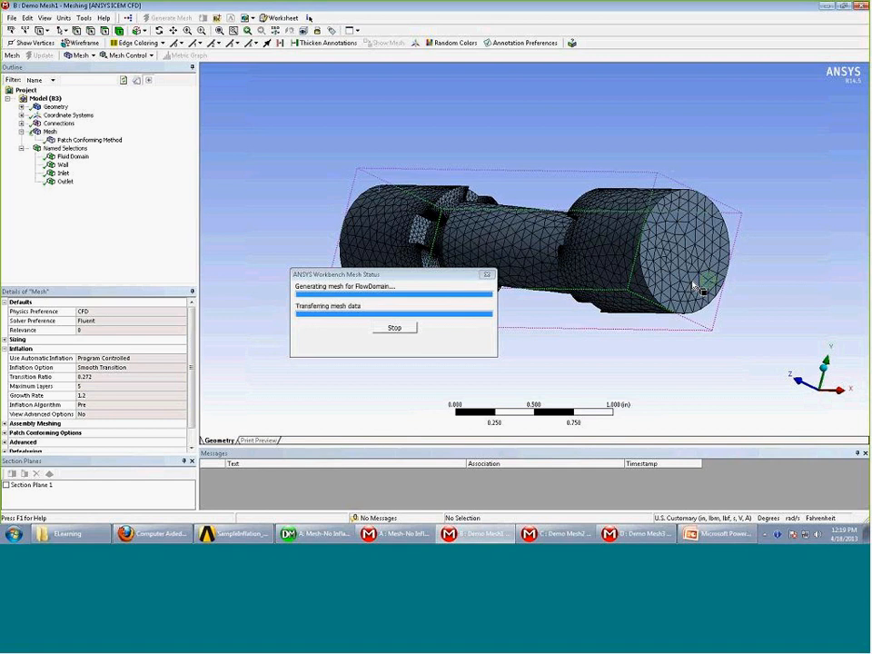
middle_drag(623, 296, 508, 263)
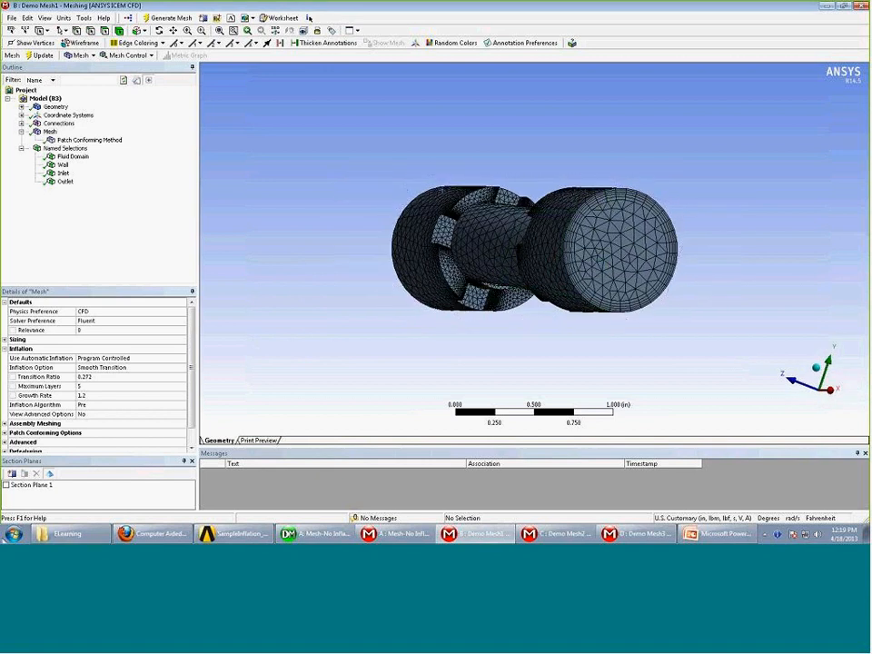
Enable Section Plane 1 and orbit the cut mesh to inspect the throat elements
click(7, 485)
mouse_move(335, 389)
middle_down()
mouse_move(436, 372)
mouse_move(585, 390)
mouse_move(588, 375)
mouse_move(544, 401)
mouse_move(514, 404)
mouse_move(511, 389)
mouse_move(411, 383)
mouse_move(432, 369)
mouse_move(526, 380)
mouse_move(516, 381)
middle_up()
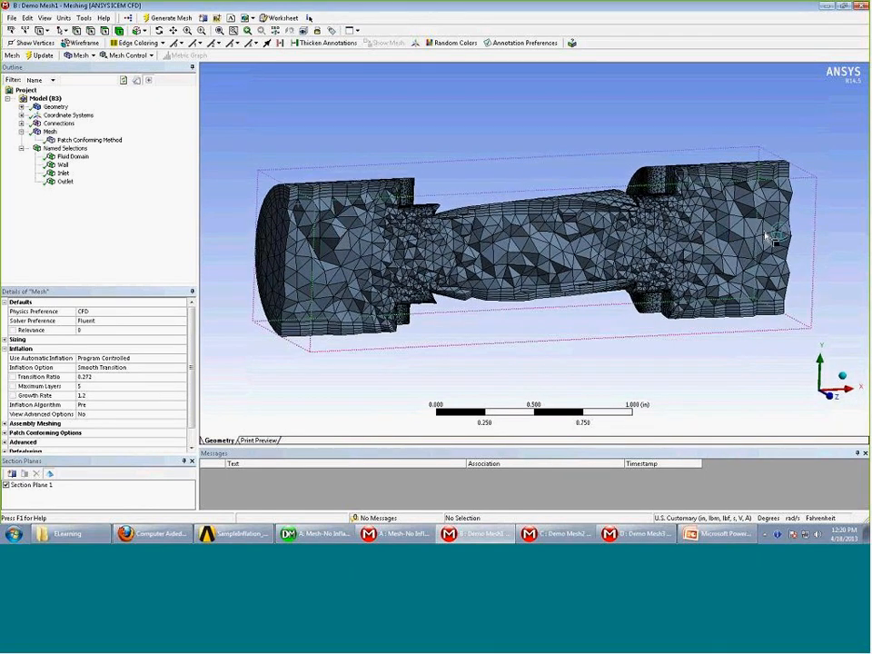
middle_drag(841, 230, 739, 234)
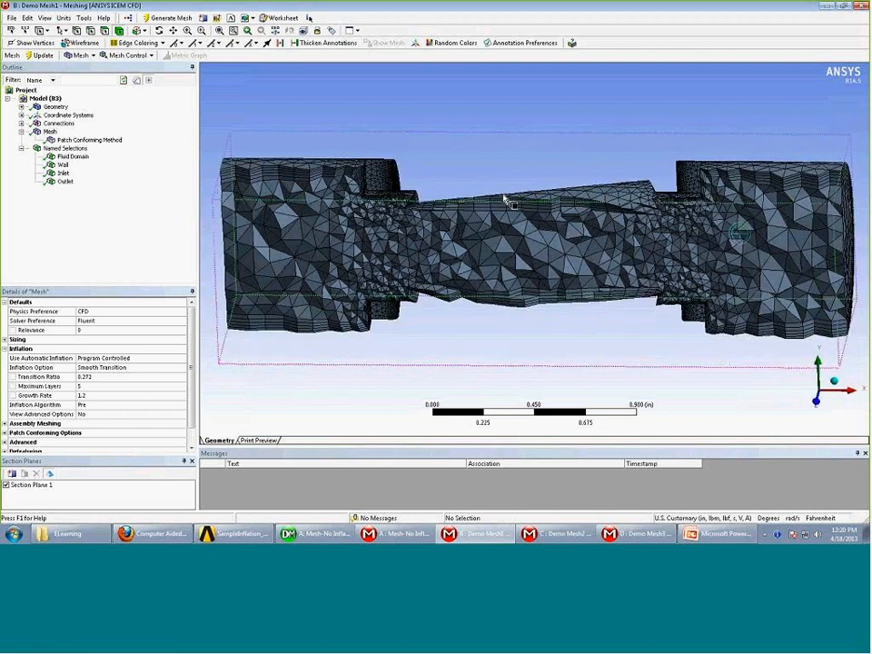
scroll(172, 382, down, 1)
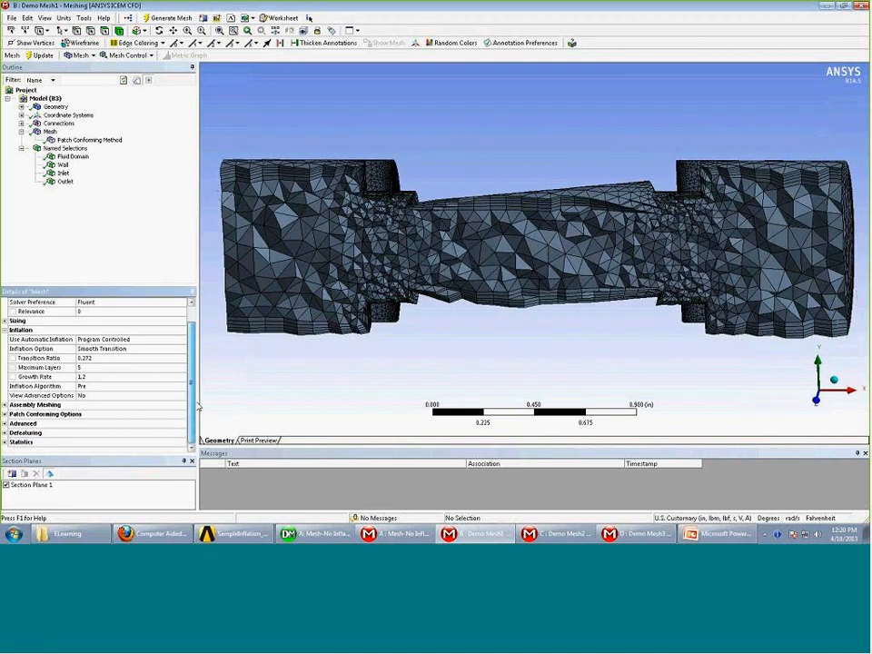
Set Use Automatic Inflation to All Faces in Chosen Named Selection, using Wall
click(181, 340)
click(182, 340)
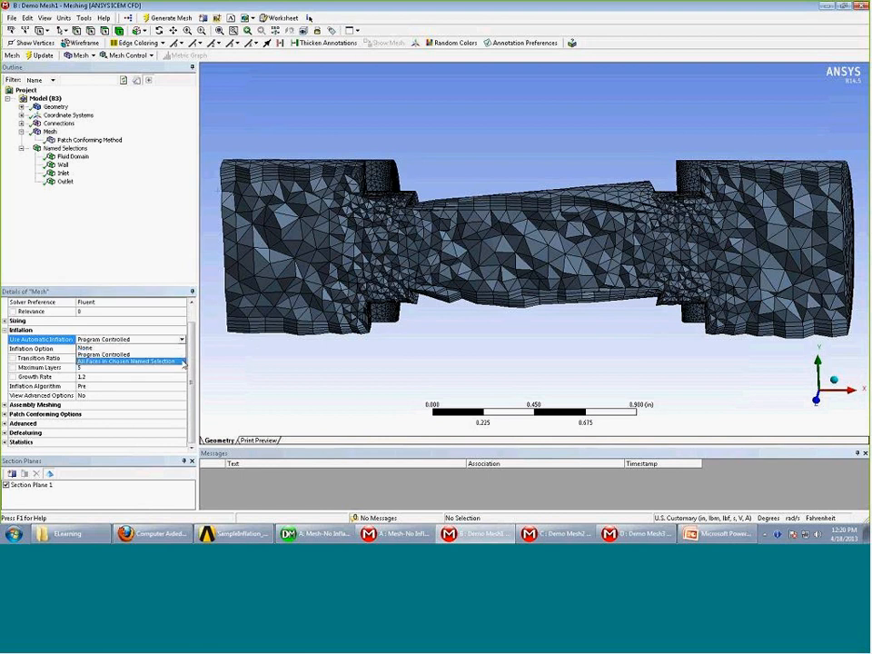
click(177, 362)
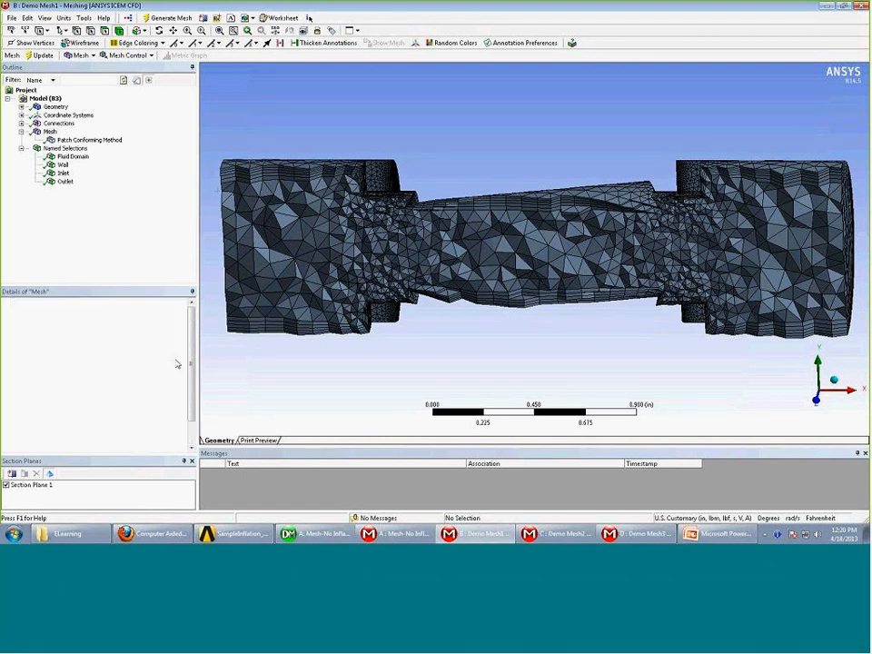
scroll(192, 374, down, 1)
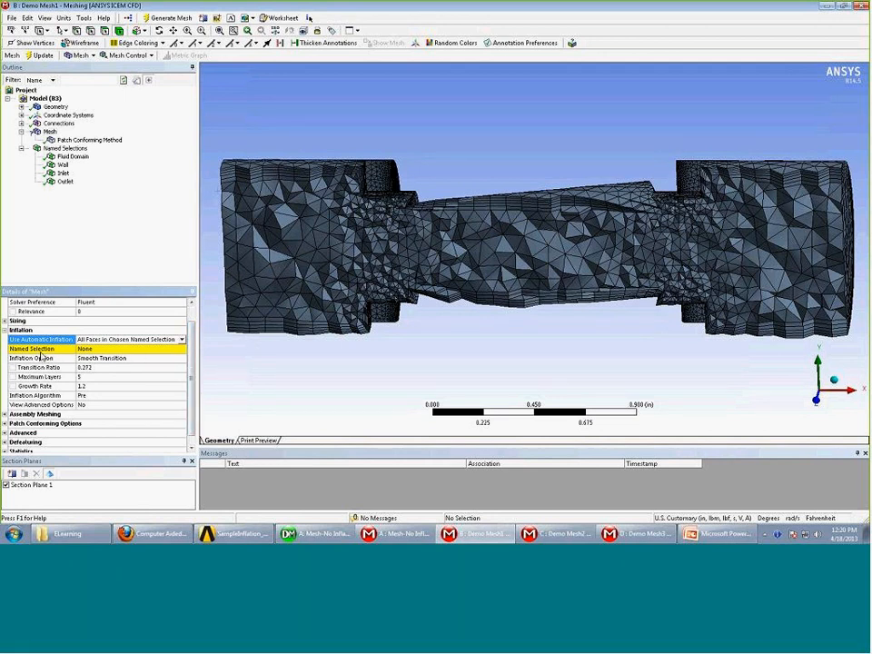
click(141, 350)
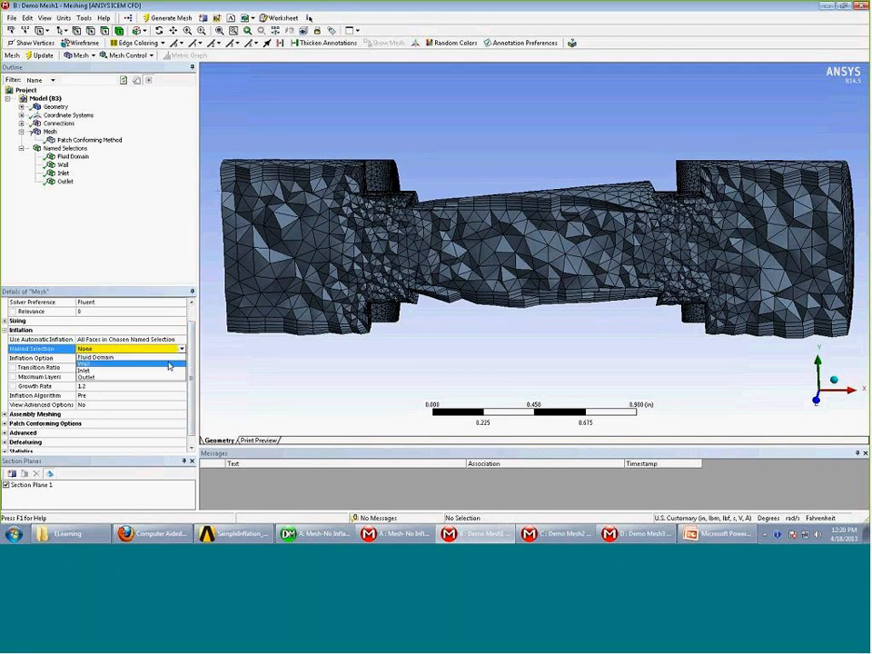
click(168, 364)
Orbit the sectioned mesh end-for-end, then collapse Inflation and return to the general mesh settings
drag(288, 351, 376, 311)
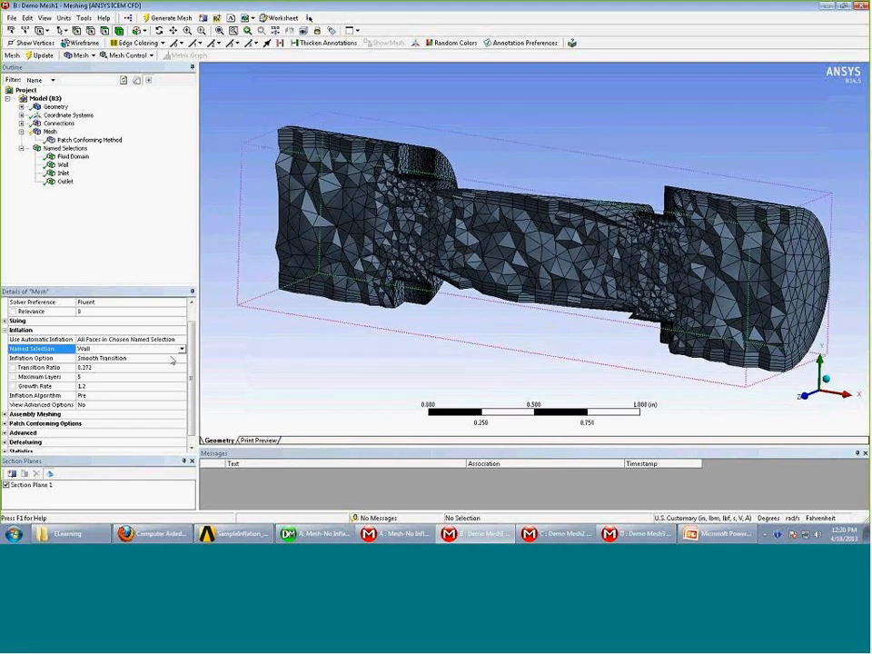
mouse_move(572, 314)
middle_down()
mouse_move(596, 305)
mouse_move(599, 314)
mouse_move(573, 307)
middle_up()
drag(556, 309, 484, 249)
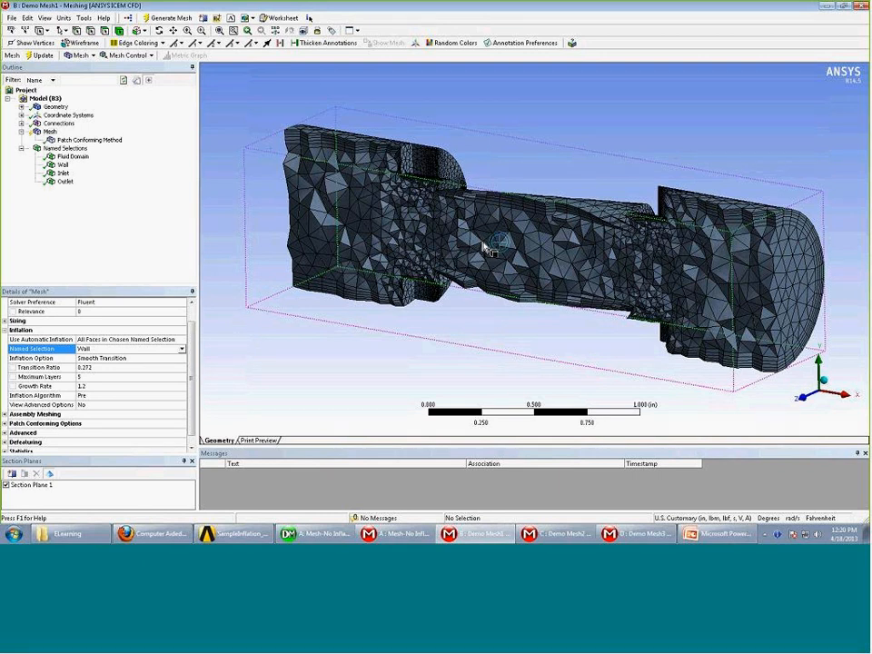
middle_drag(486, 247, 345, 146)
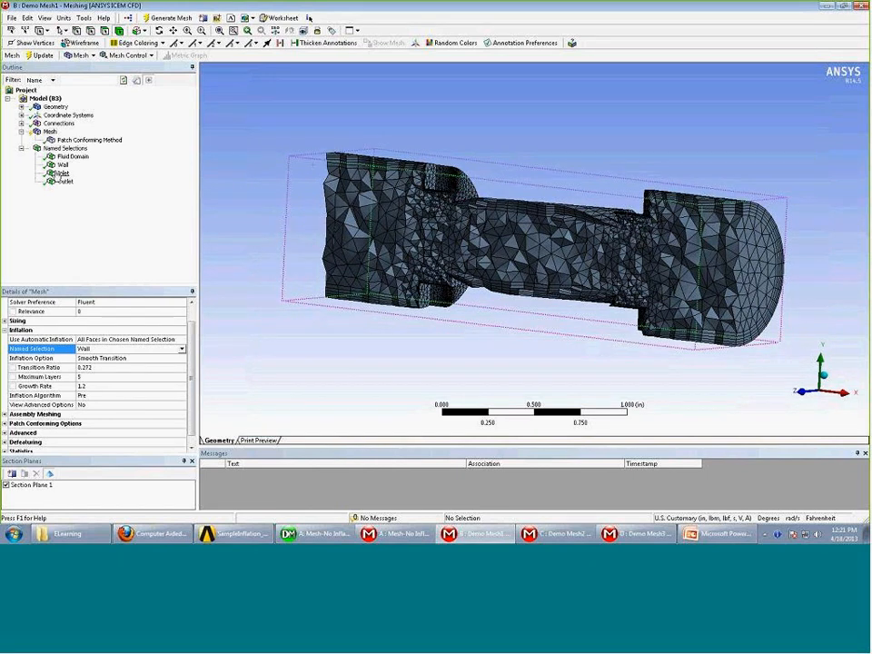
click(5, 329)
click(50, 132)
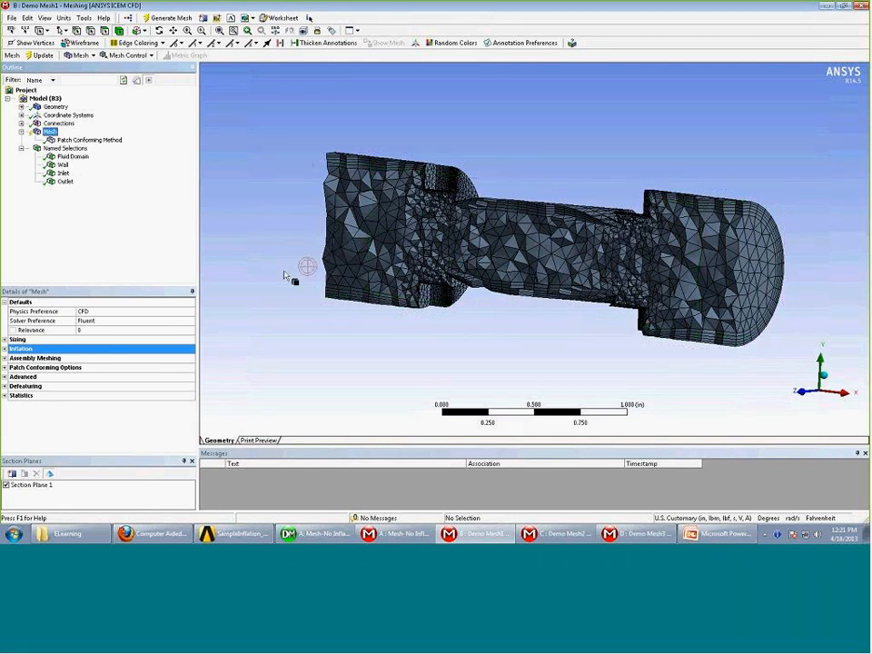
Turn off Section Plane 1 and insert an Inflation control scoped to the flow body
click(6, 484)
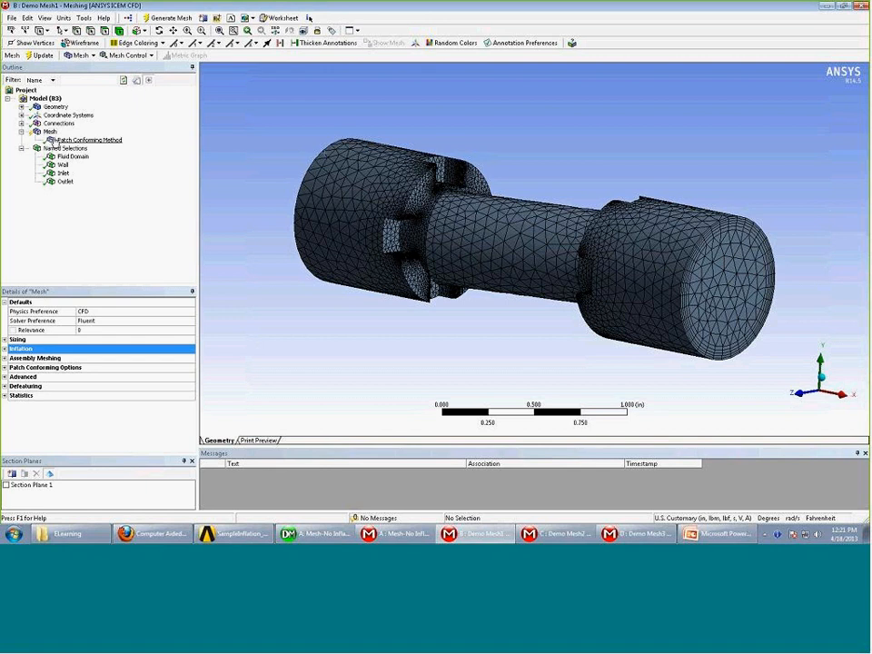
right_click(48, 133)
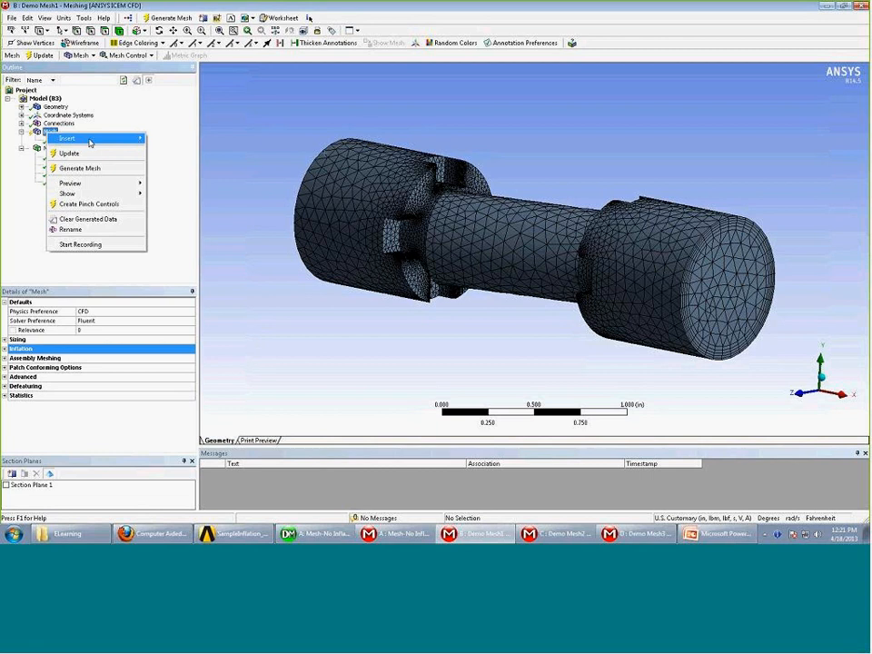
mouse_move(91, 138)
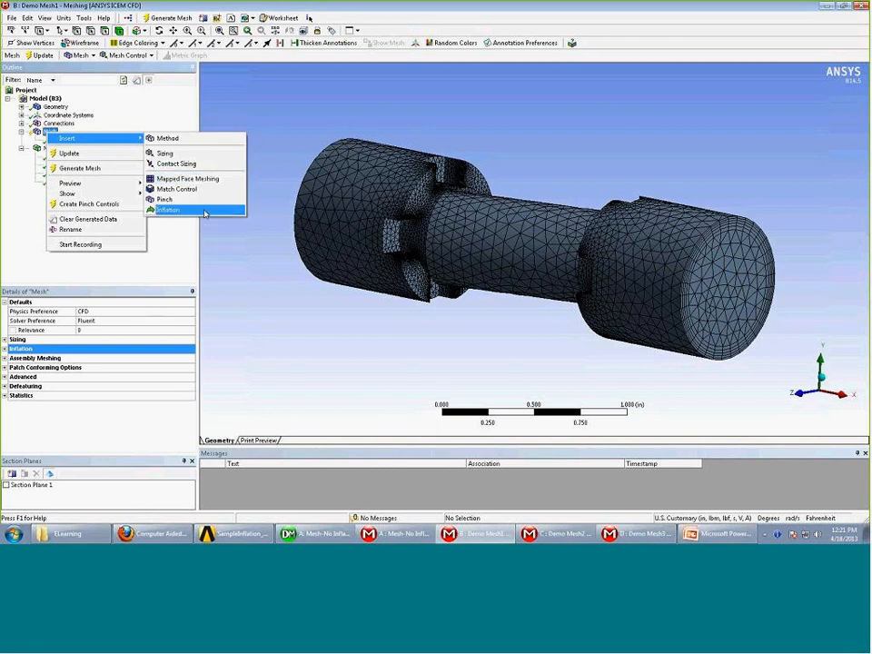
click(207, 213)
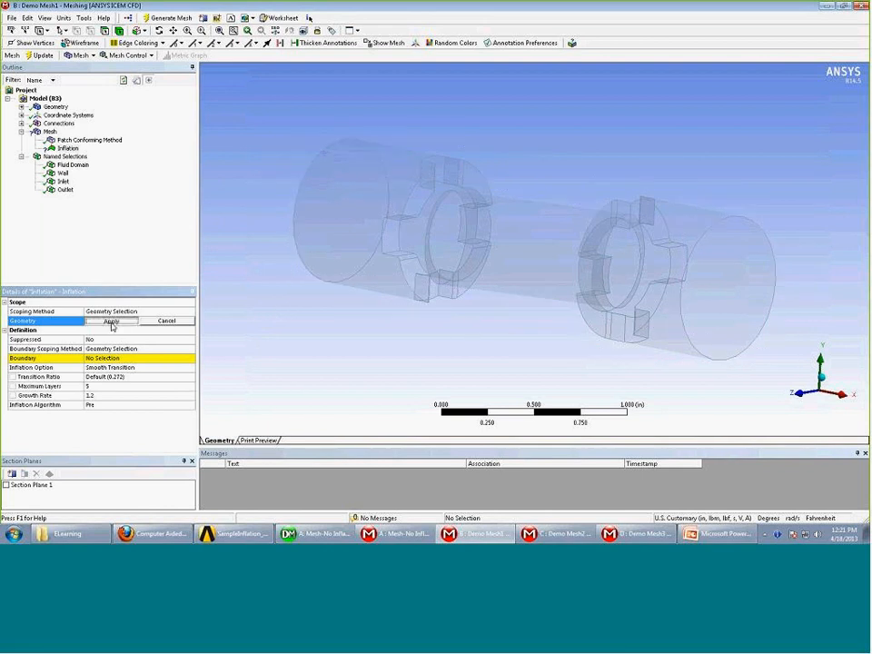
click(359, 233)
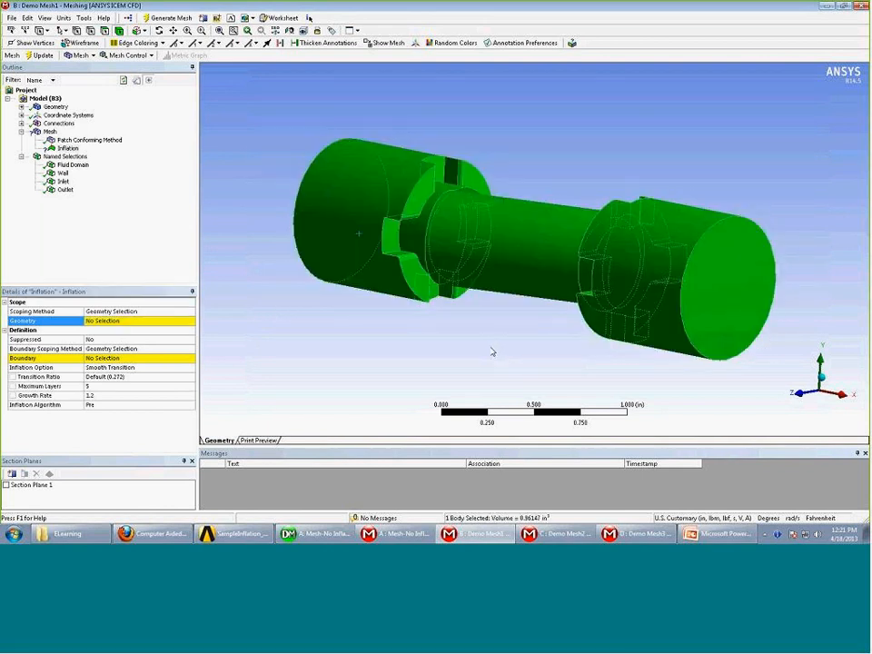
click(101, 322)
click(111, 321)
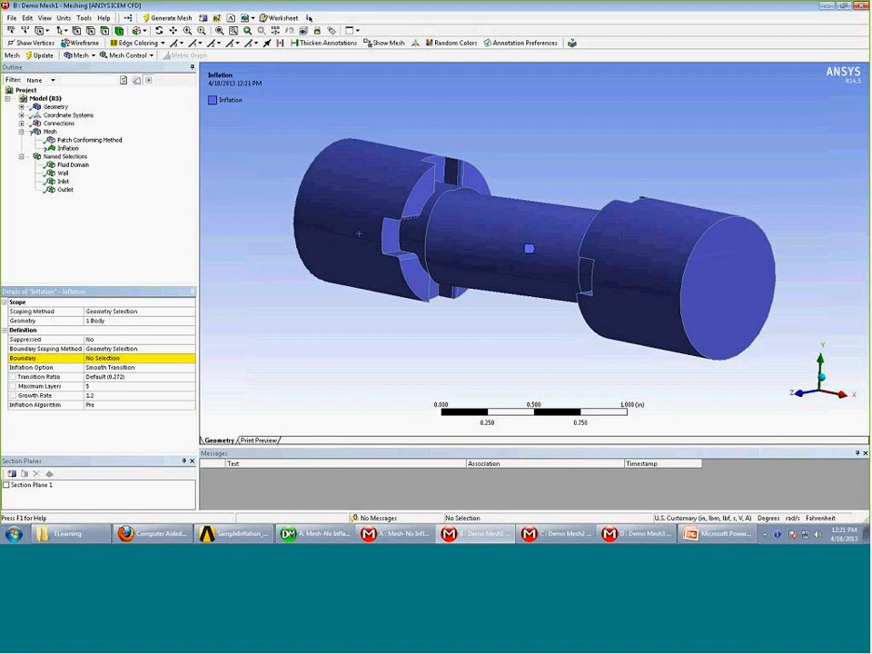
Scope the inflation boundary by Named Selections and set it to the Wall selection
click(109, 358)
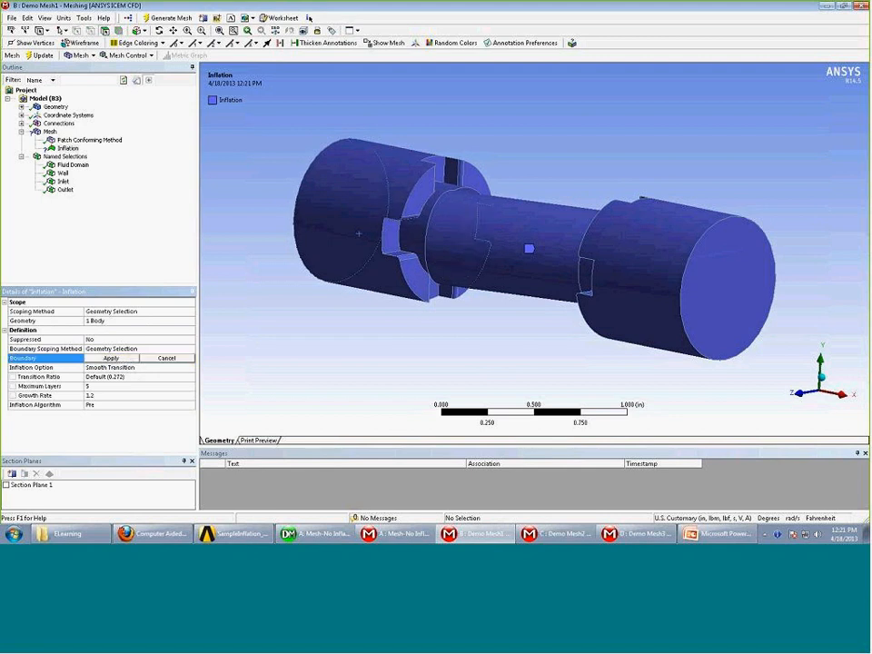
click(177, 358)
middle_drag(462, 261, 400, 227)
click(182, 349)
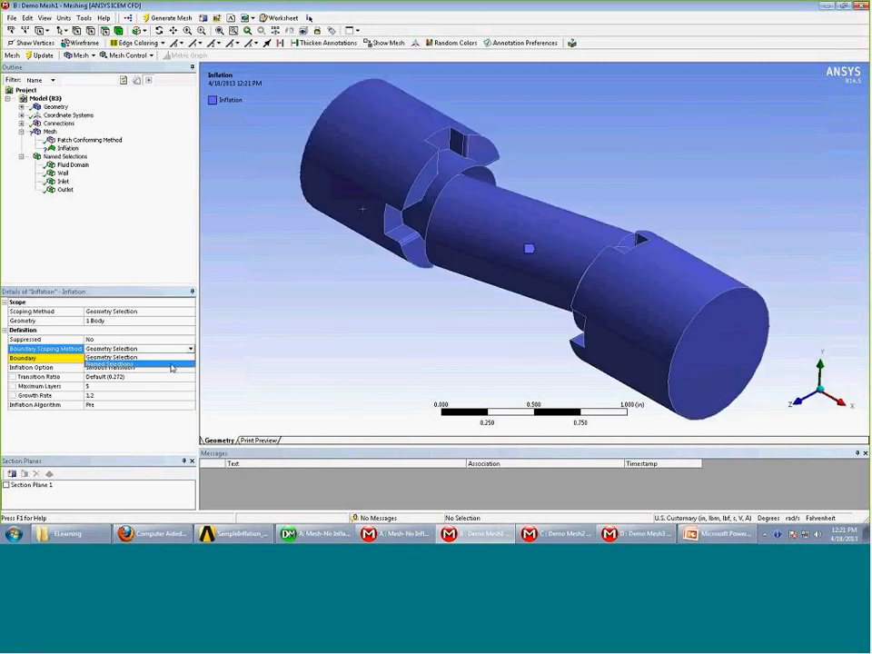
click(172, 365)
middle_drag(273, 360, 227, 363)
click(187, 359)
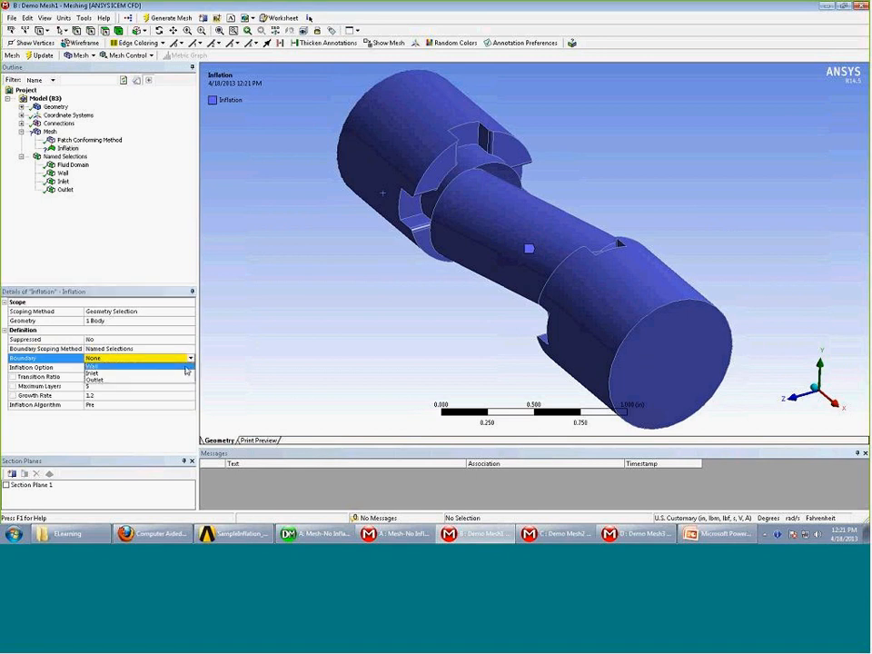
click(187, 367)
middle_drag(421, 288, 453, 255)
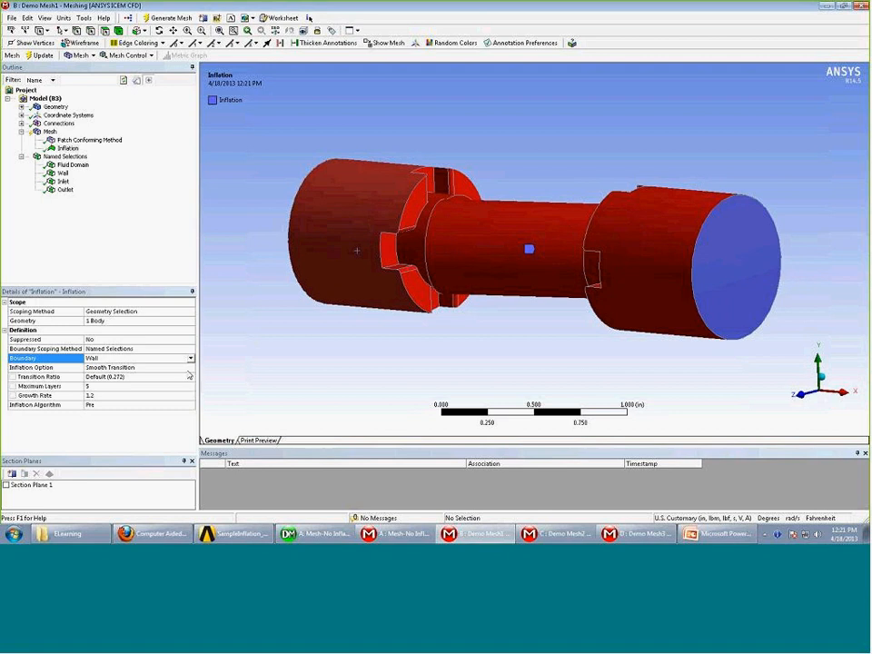
click(190, 368)
click(191, 368)
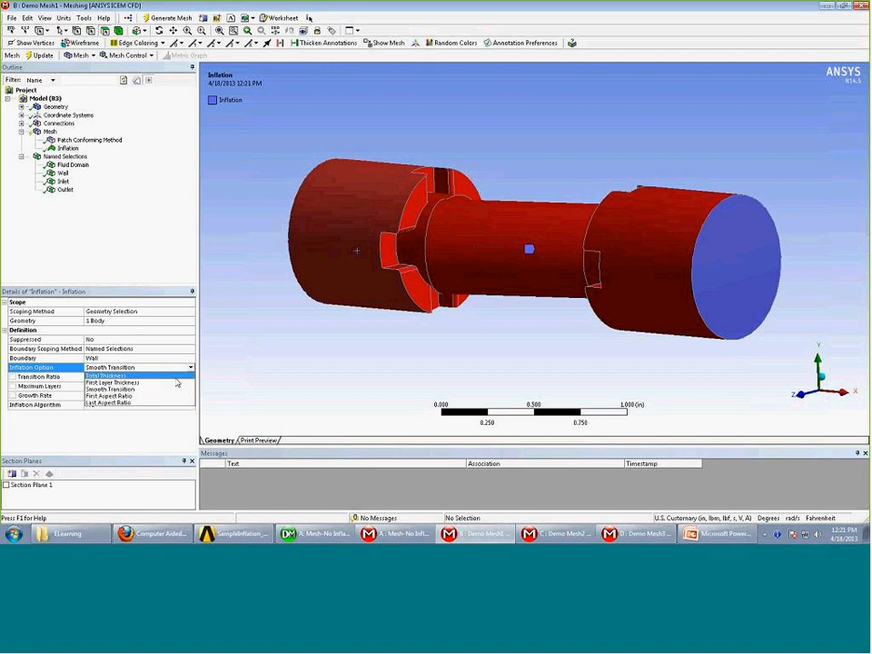
Try Total Thickness inflation with a maximum thickness of 0.25, then 0.1 in
click(177, 378)
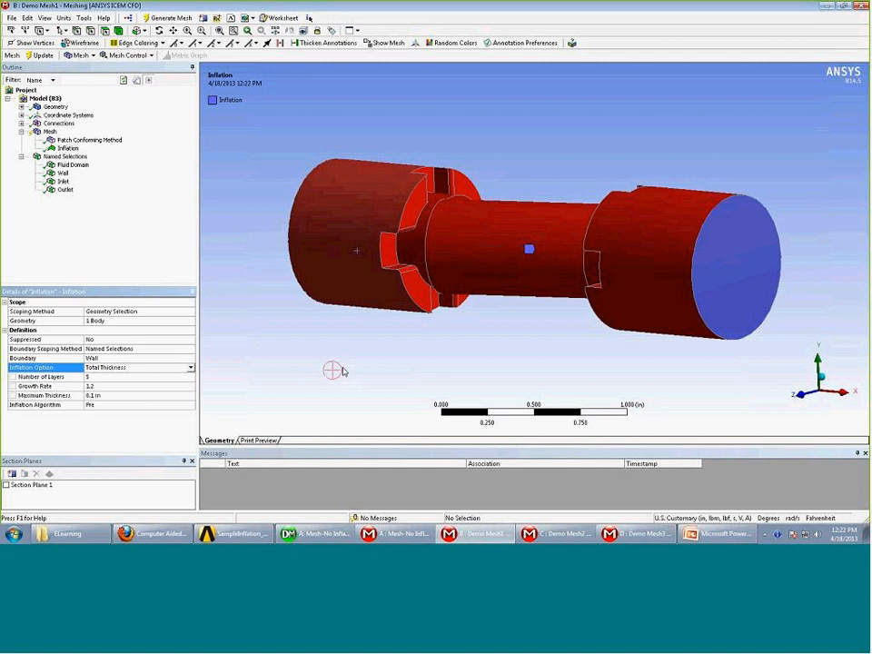
middle_drag(322, 354, 291, 354)
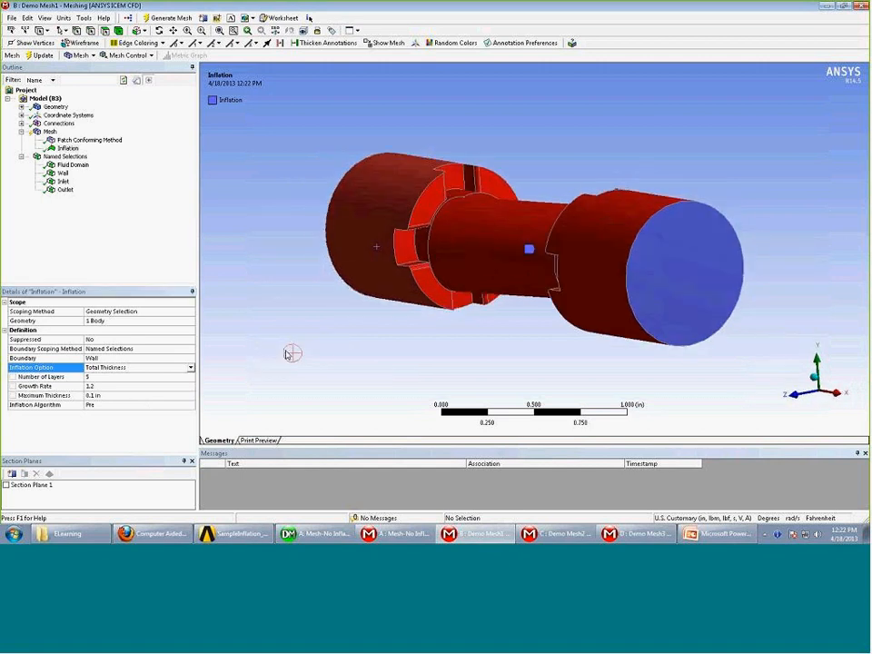
click(140, 396)
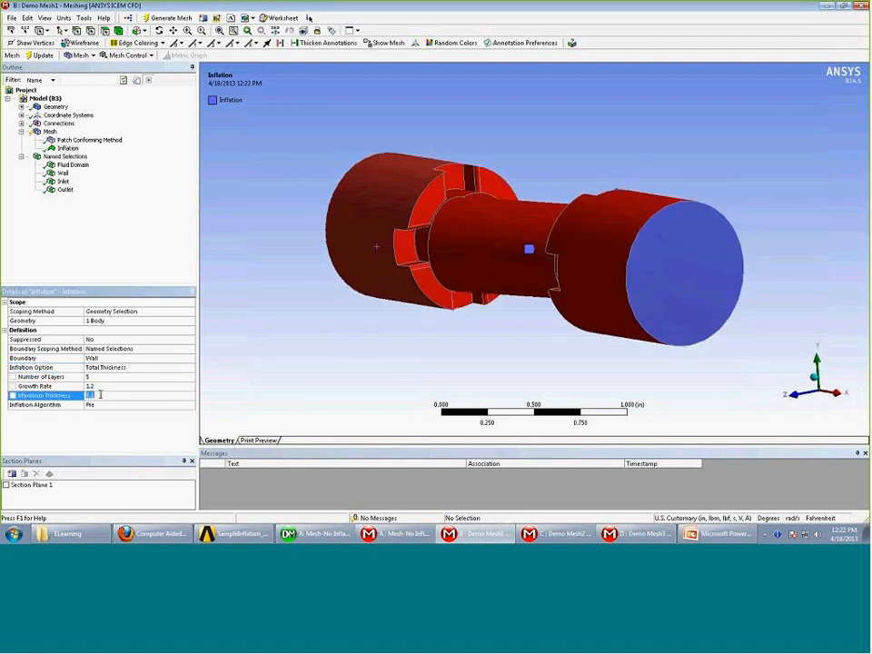
middle_drag(548, 345, 479, 298)
scroll(514, 352, up, 3)
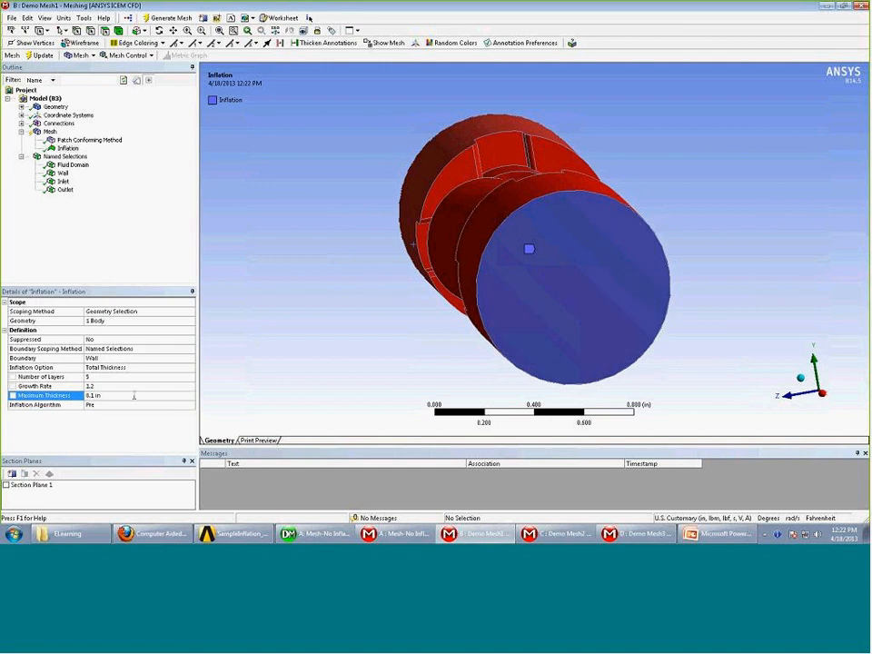
click(130, 396)
text(0.25)
key(Return)
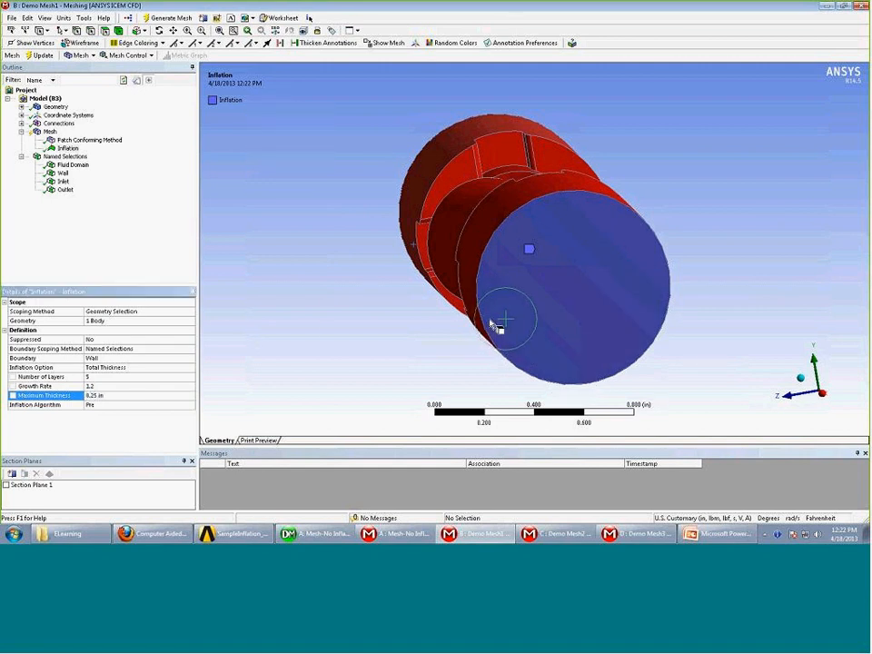
click(109, 395)
text(0.1)
middle_drag(389, 284, 411, 303)
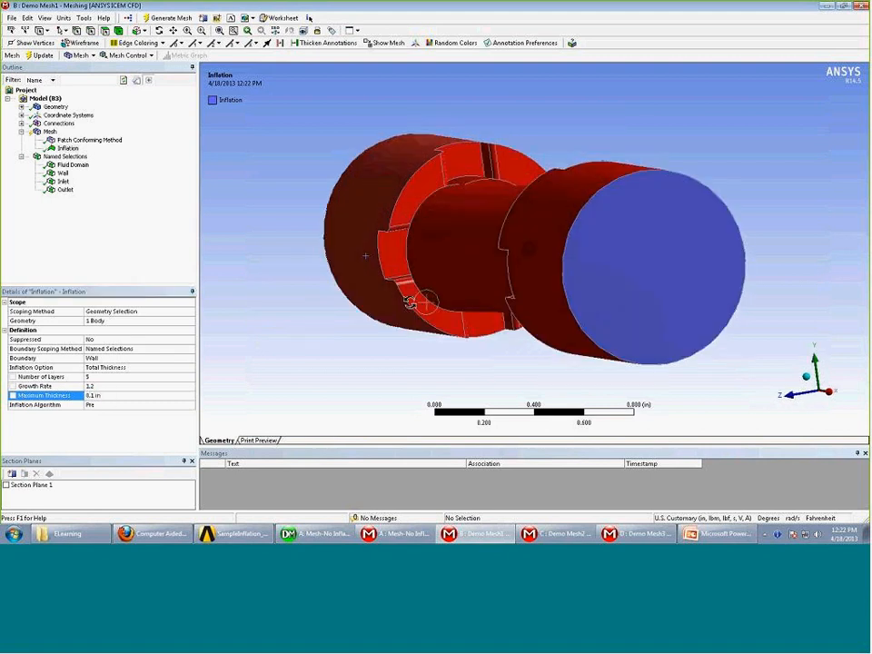
middle_drag(412, 305, 355, 246)
Switch the inflation to First Layer Thickness with a 0.01 in first layer height
click(172, 367)
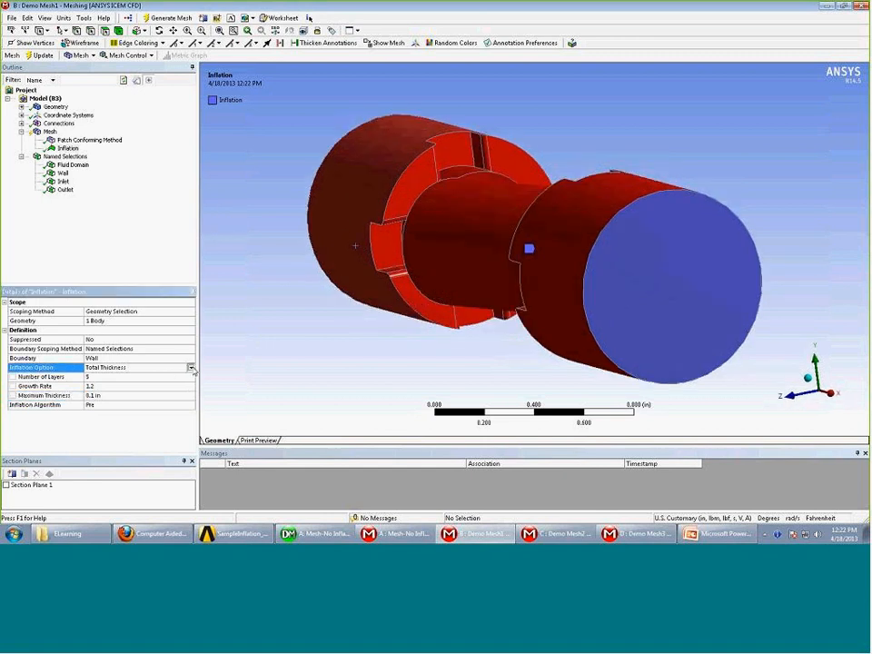
click(178, 367)
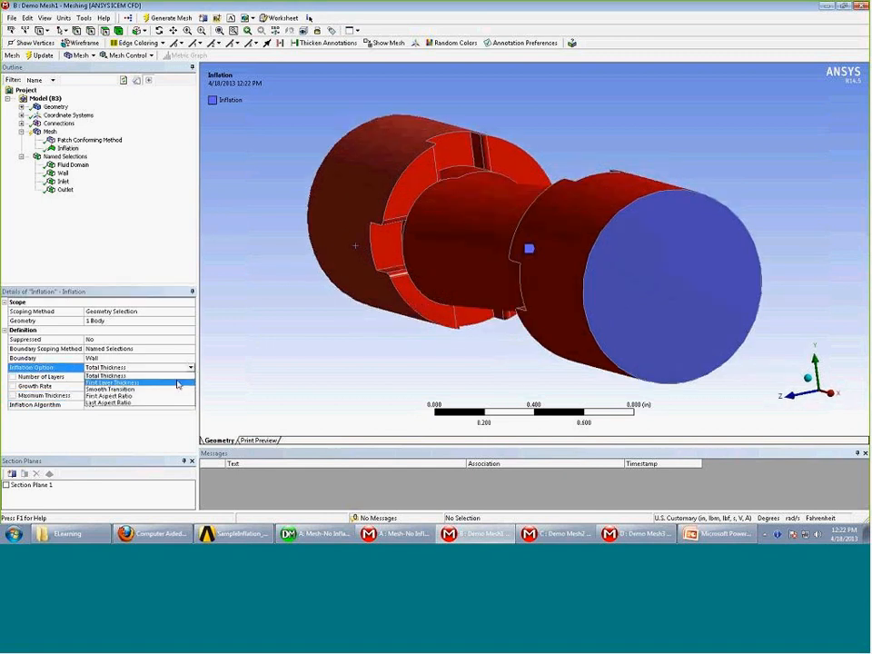
click(178, 382)
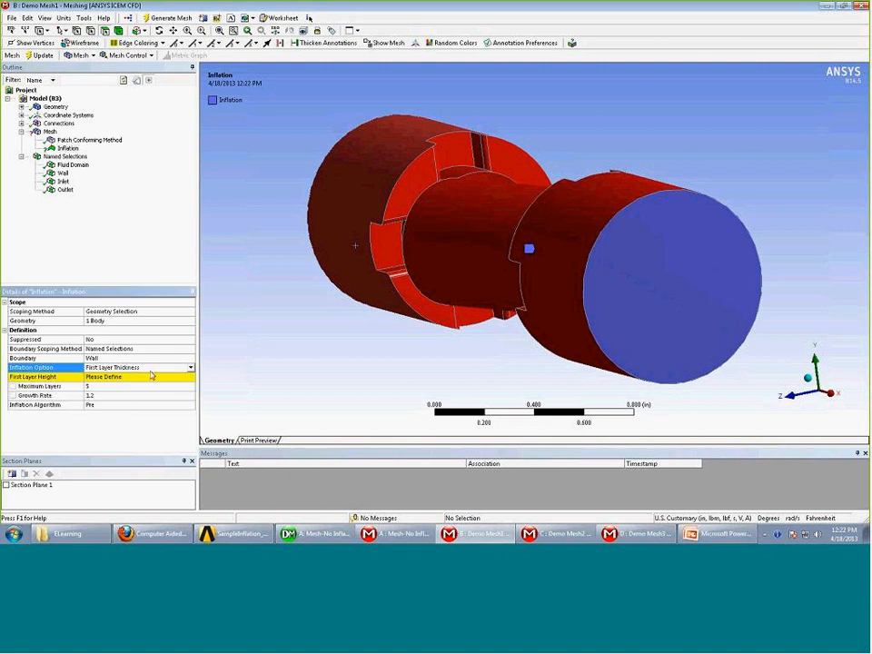
click(153, 378)
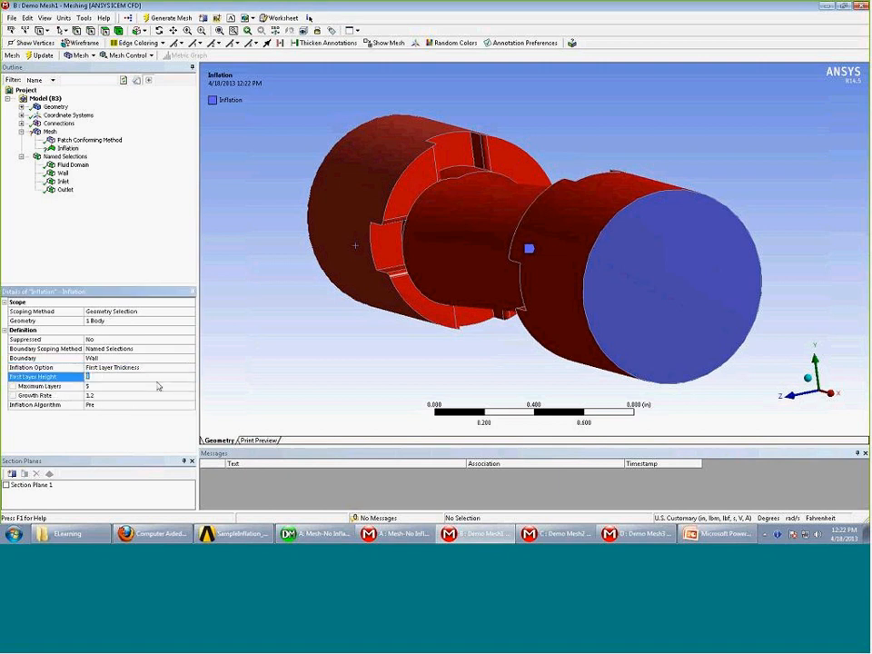
text(0.01)
key(Return)
middle_drag(355, 245, 456, 269)
scroll(458, 258, up, 3)
scroll(458, 264, up, 2)
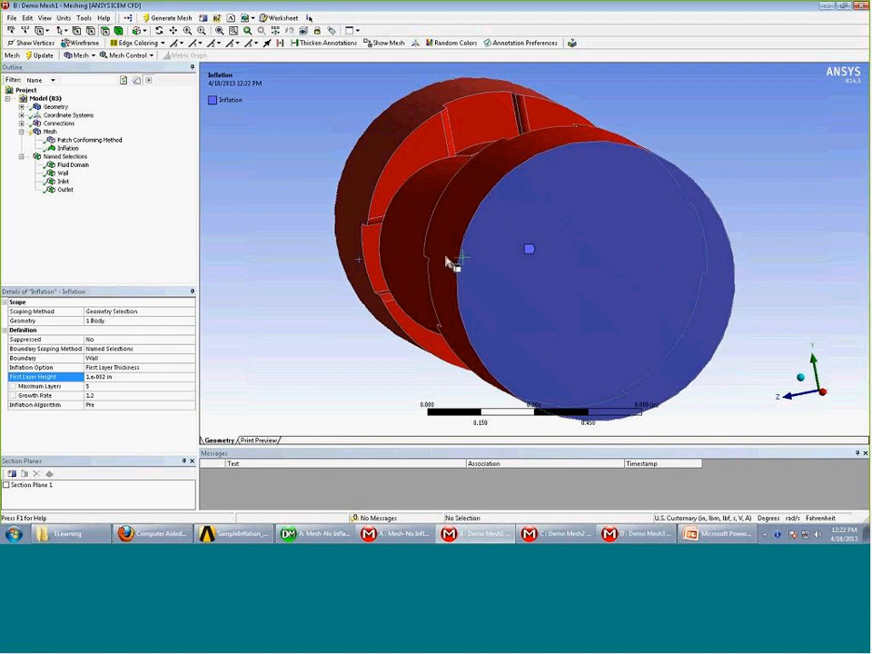
scroll(481, 245, down, 3)
middle_drag(446, 262, 513, 243)
scroll(454, 239, down, 3)
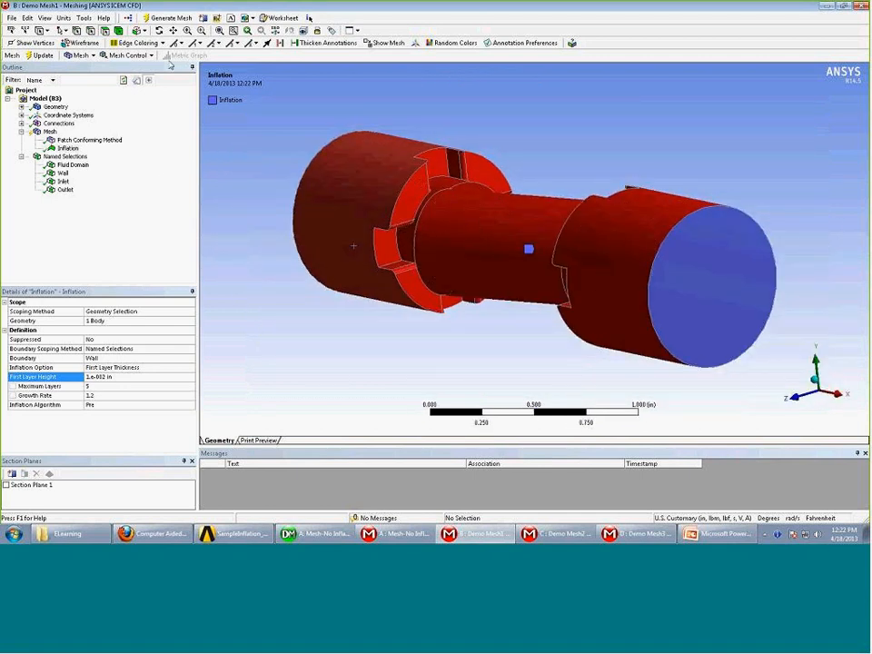
Generate the mesh on the selected FlowDomain body and wait for meshing to finish
click(118, 31)
right_click(393, 224)
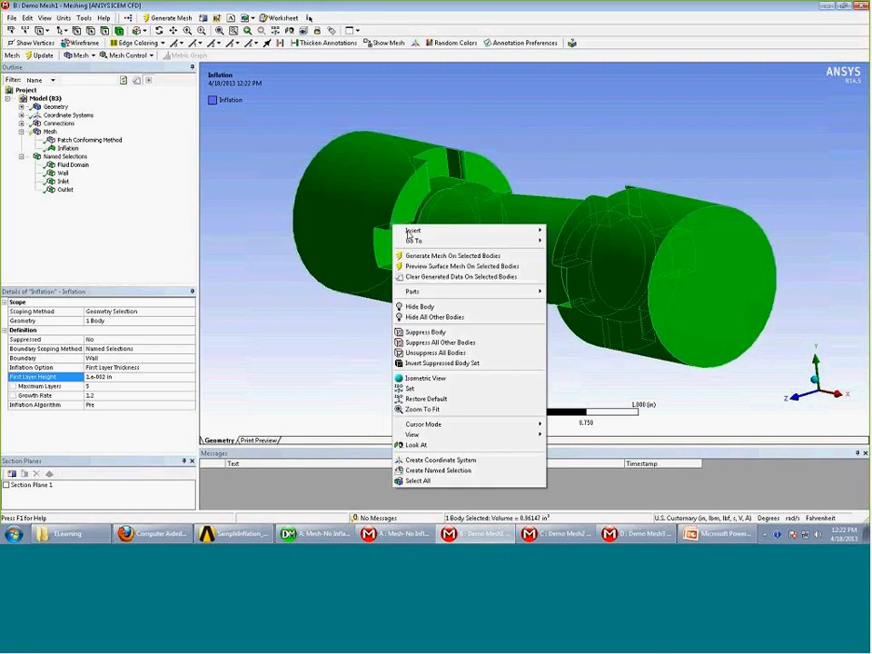
click(451, 257)
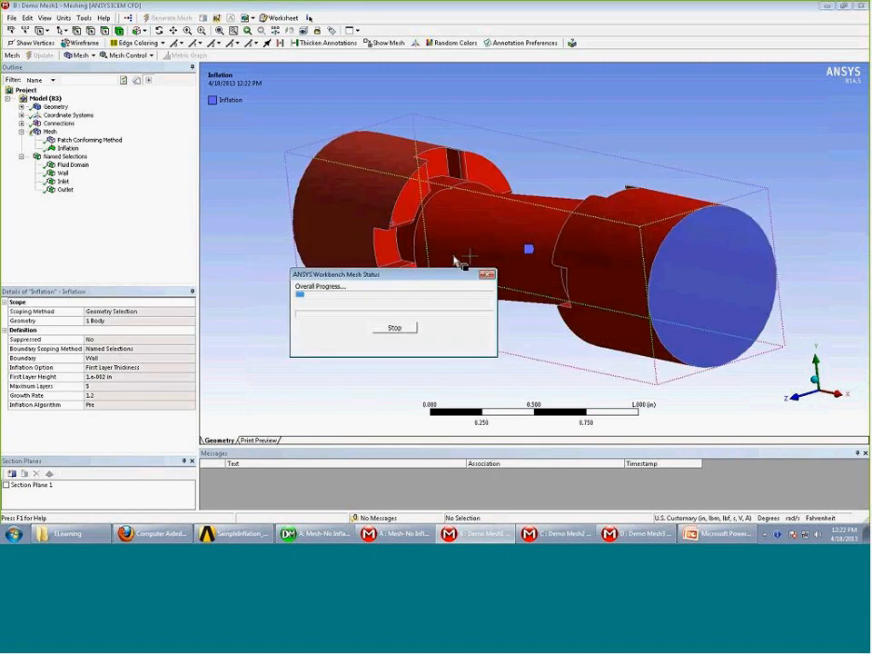
middle_drag(370, 208, 421, 203)
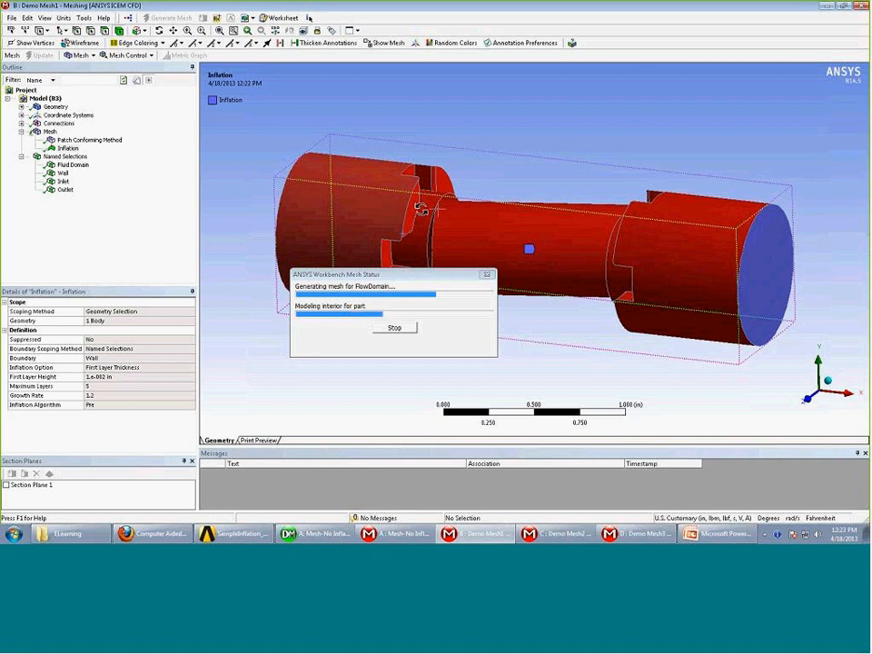
middle_drag(331, 195, 279, 209)
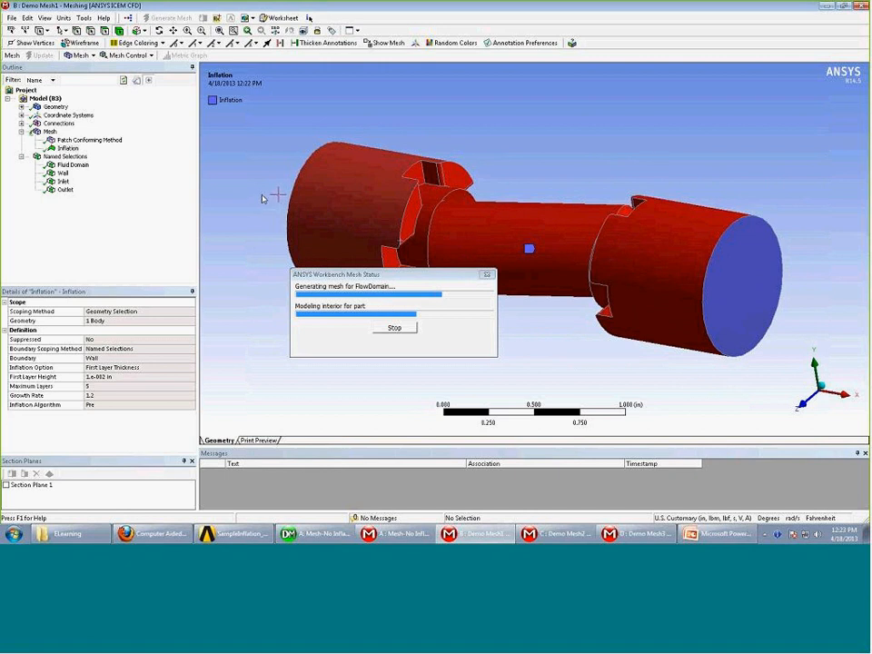
middle_drag(272, 196, 322, 173)
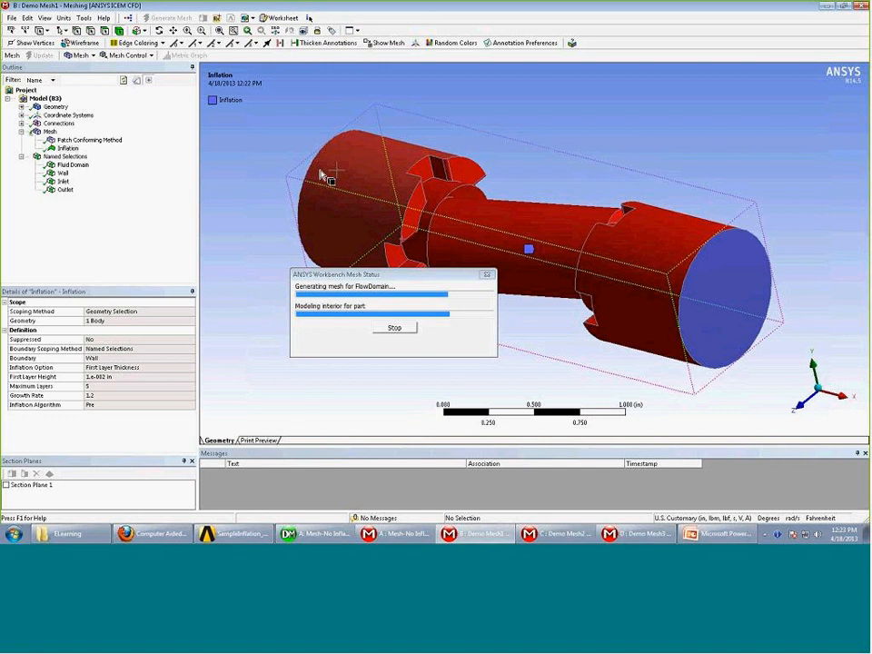
middle_drag(323, 175, 328, 179)
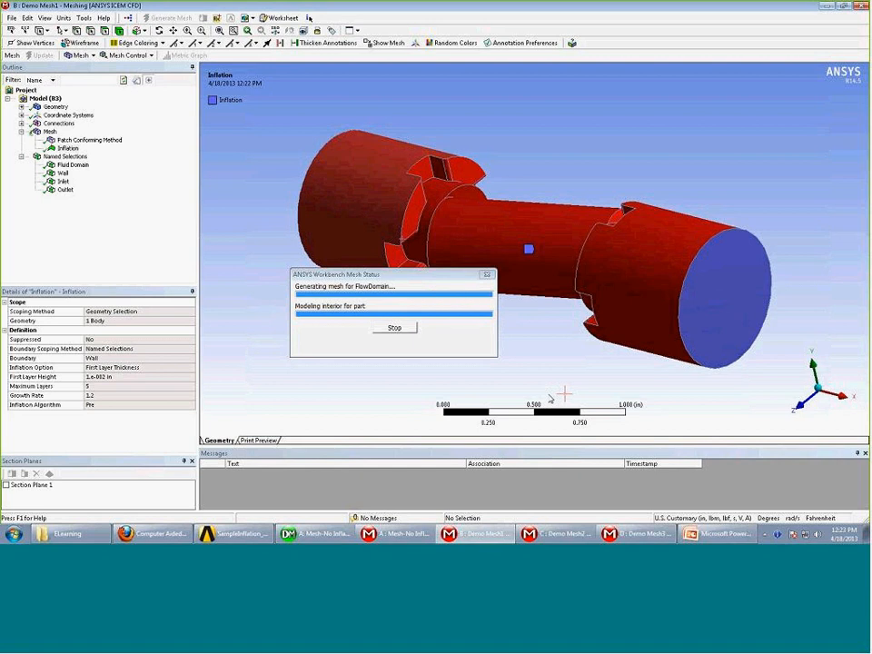
Enable Section Plane 1 on the mesh and box-zoom into the upper-right inflation layers
click(51, 132)
middle_drag(481, 382, 419, 351)
click(7, 486)
click(845, 392)
click(201, 33)
drag(761, 133, 859, 219)
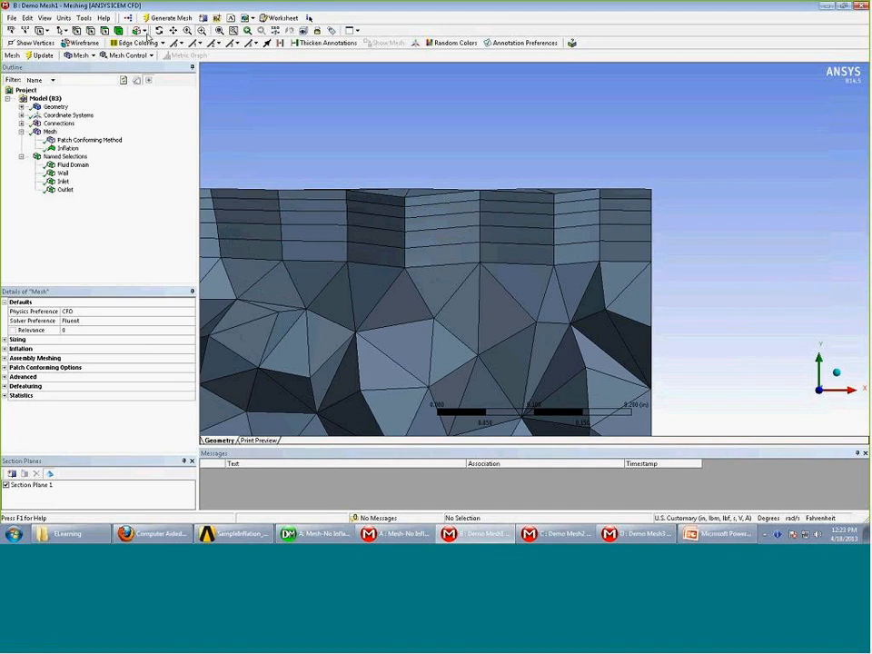
Show the section as a flat cut and pan across to the stepped corner of the mesh
click(49, 474)
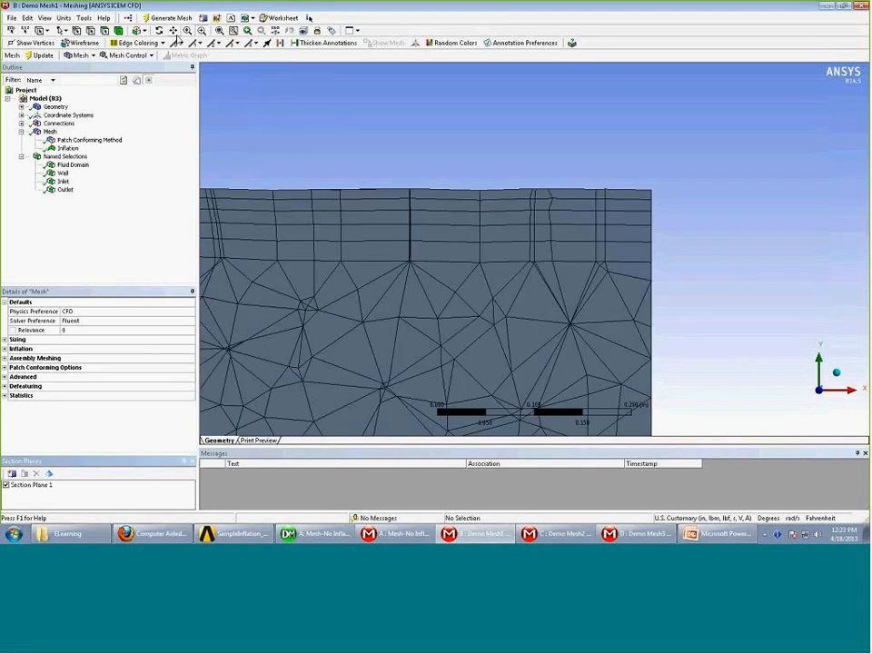
click(174, 33)
drag(345, 254, 822, 219)
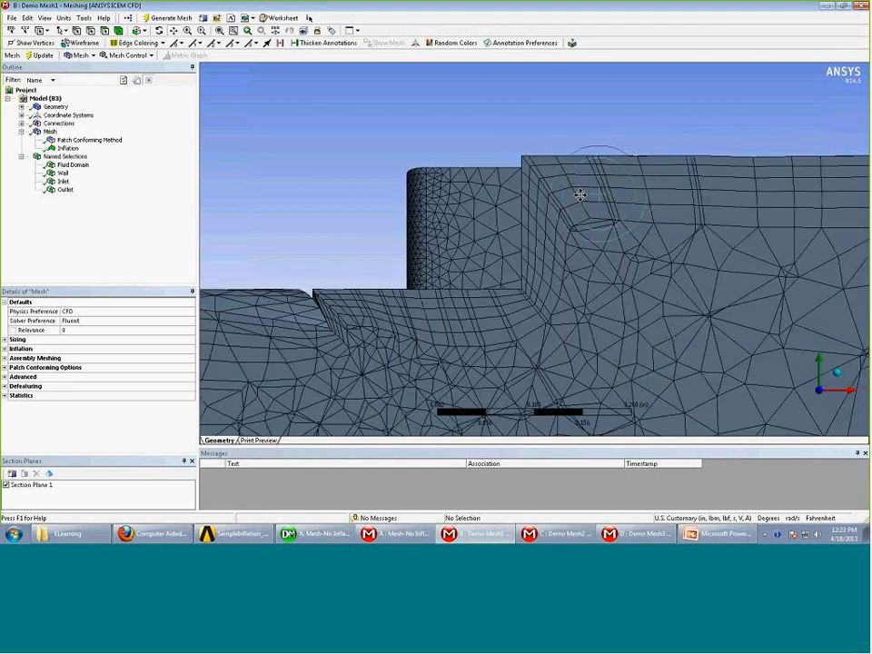
drag(742, 189, 635, 191)
scroll(627, 250, down, 1)
drag(454, 314, 638, 283)
drag(491, 307, 706, 202)
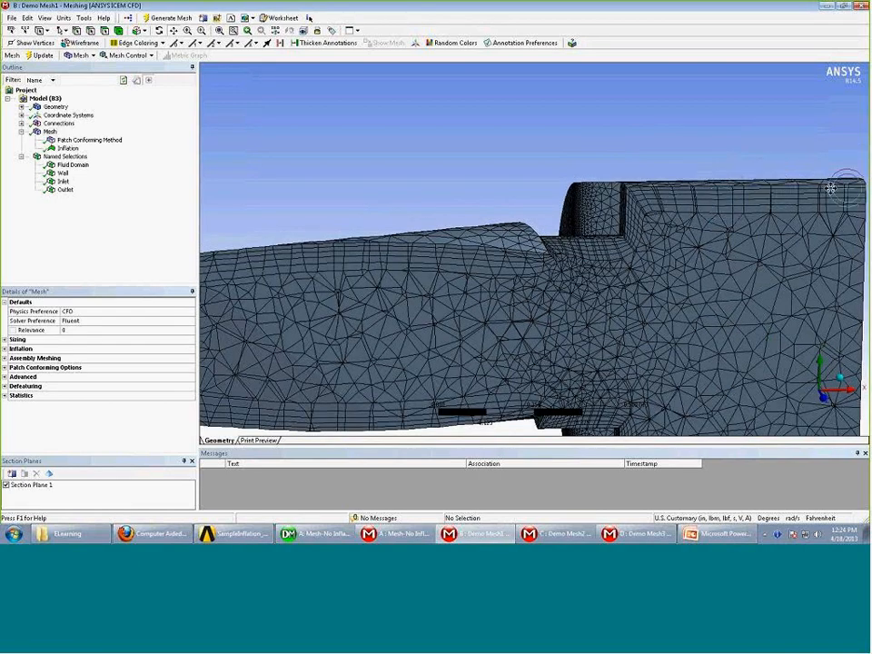
ctrl+middle_drag(482, 303, 652, 264)
Show whole elements along the cut, then switch Section Plane 1 off
click(52, 475)
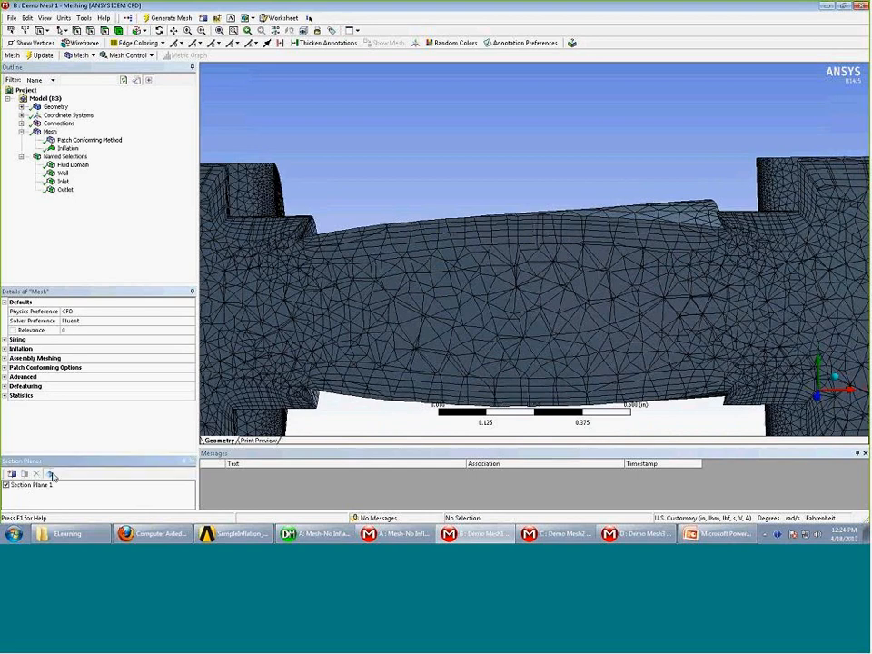
click(34, 486)
click(25, 474)
middle_drag(540, 298, 234, 245)
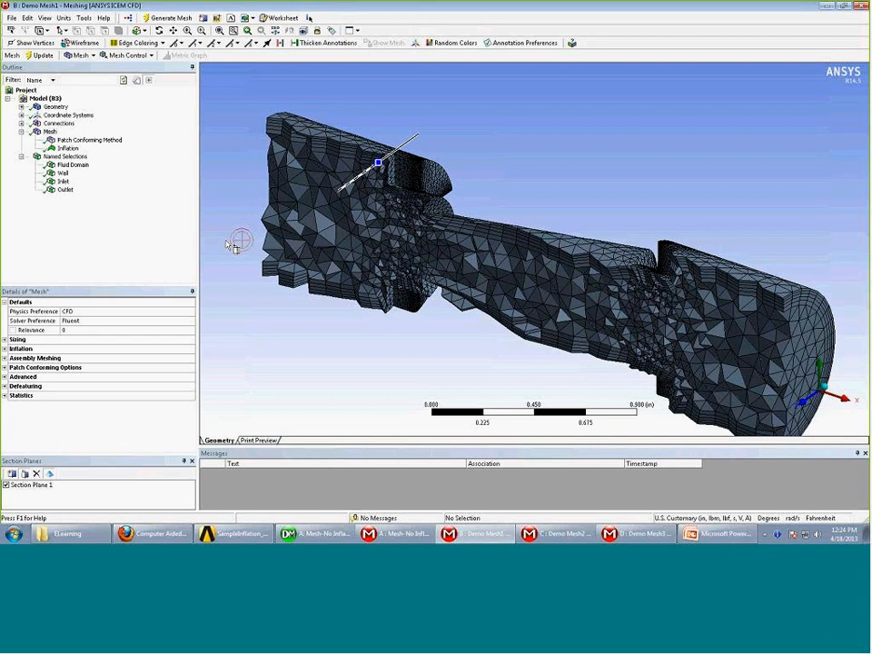
click(7, 488)
click(6, 485)
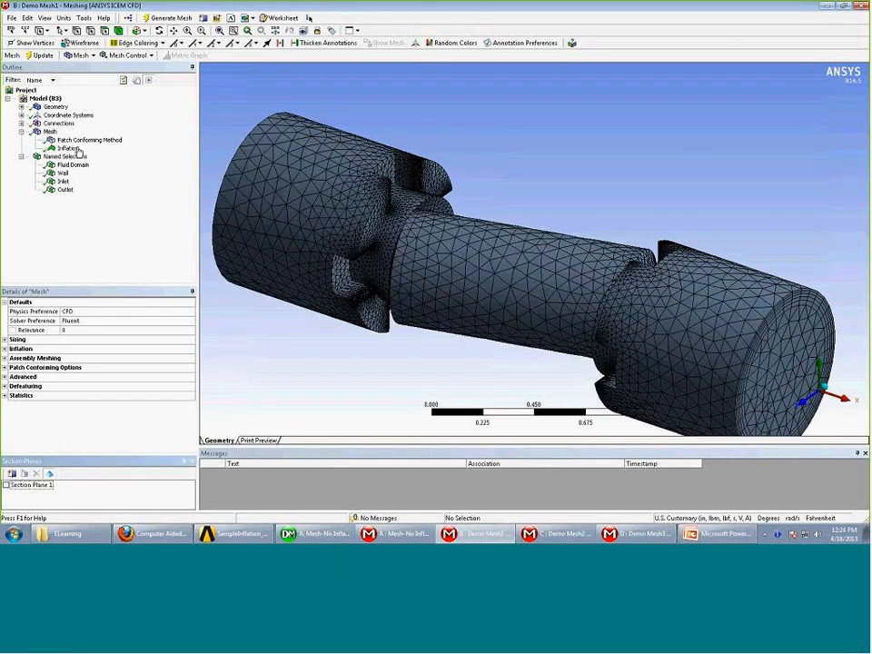
Change the Inflation control's boundary scoping method to Geometry Selection
click(69, 148)
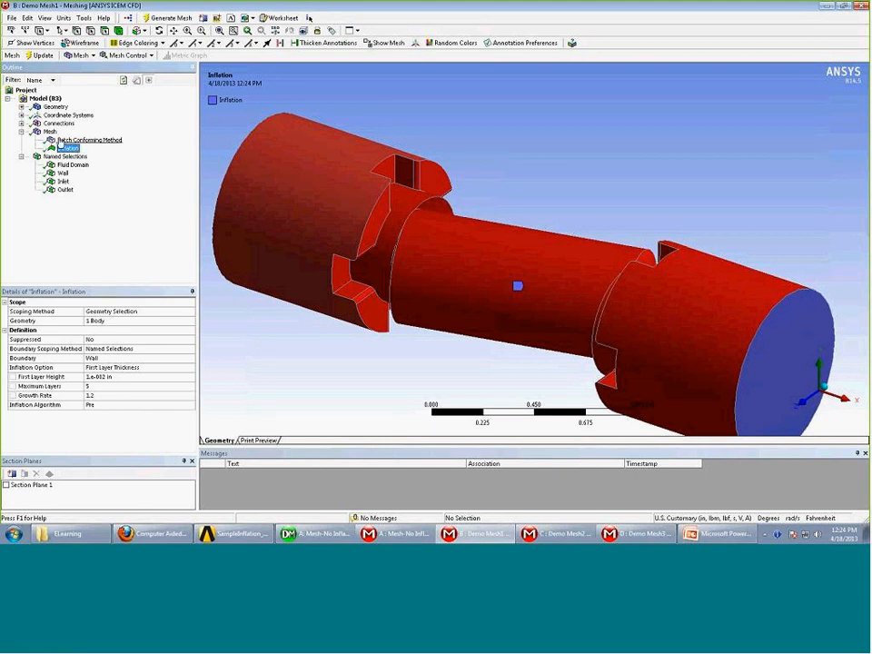
middle_drag(302, 276, 390, 263)
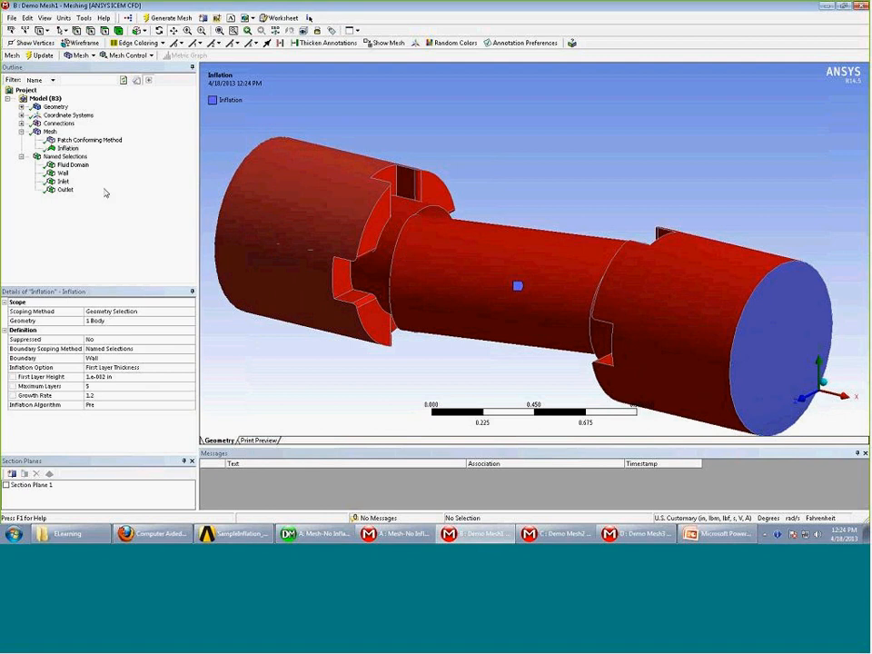
click(68, 148)
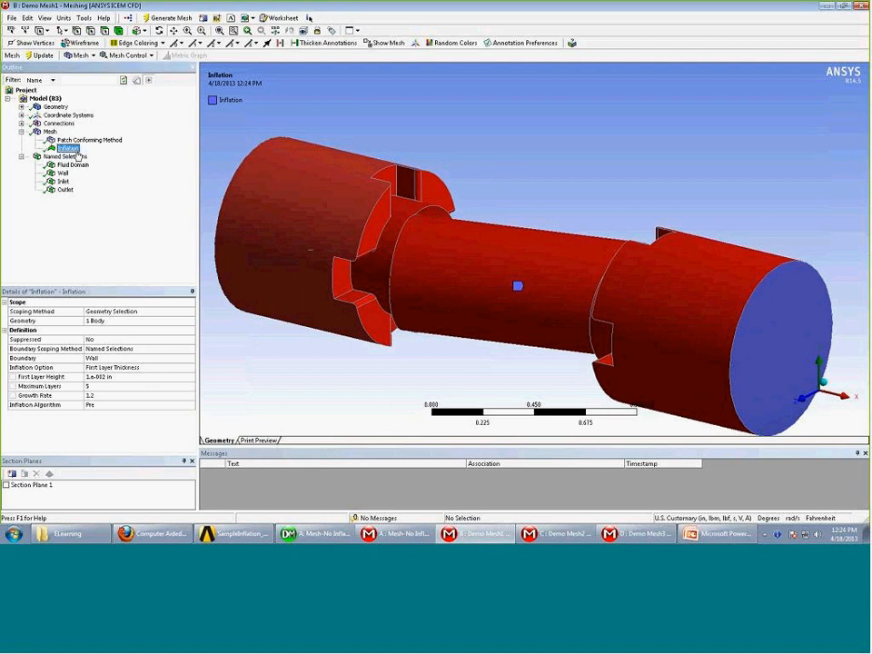
click(191, 350)
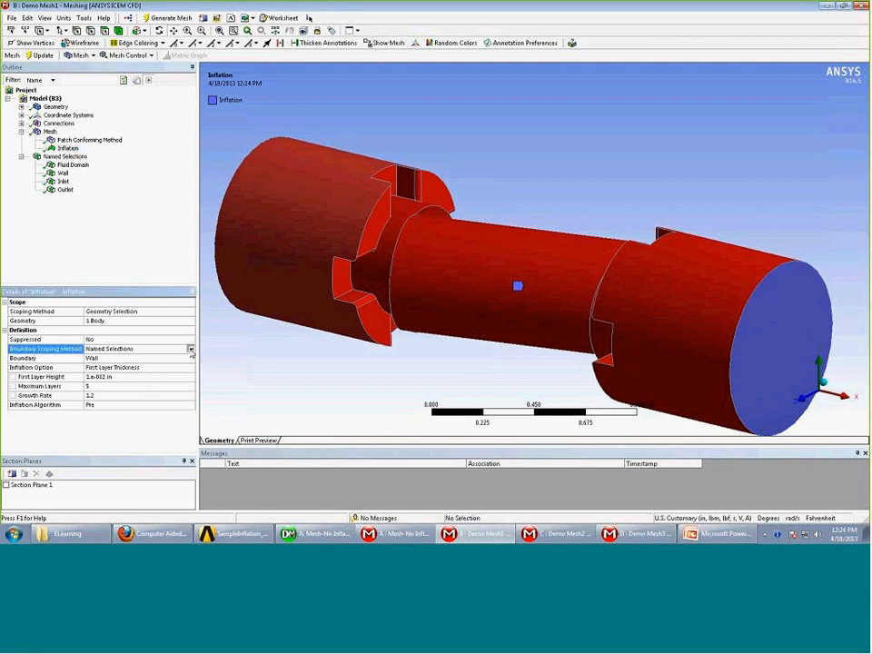
click(191, 350)
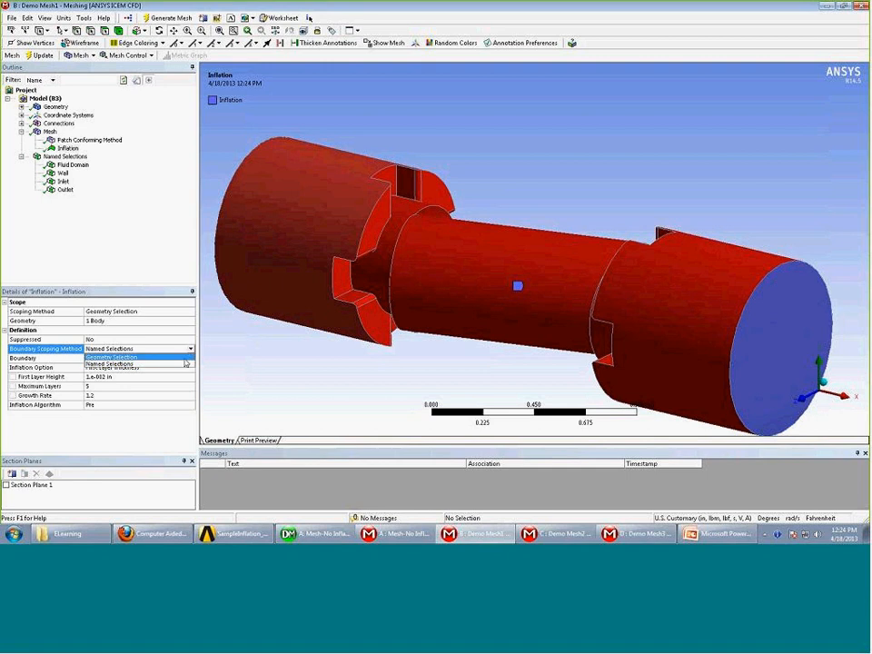
click(136, 357)
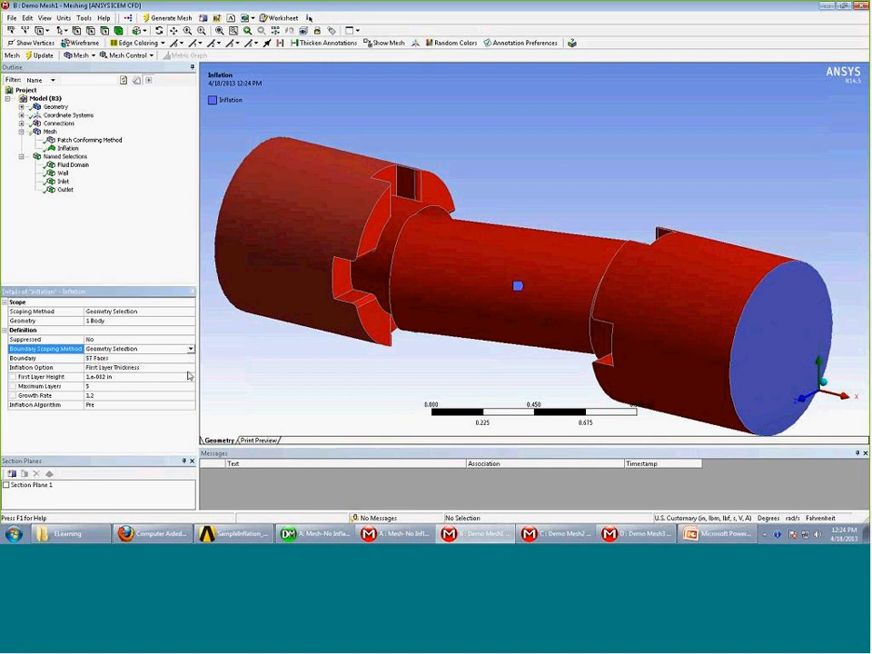
Set the inflation boundary to the 55 throat faces, excluding both outer cylinder faces
click(152, 363)
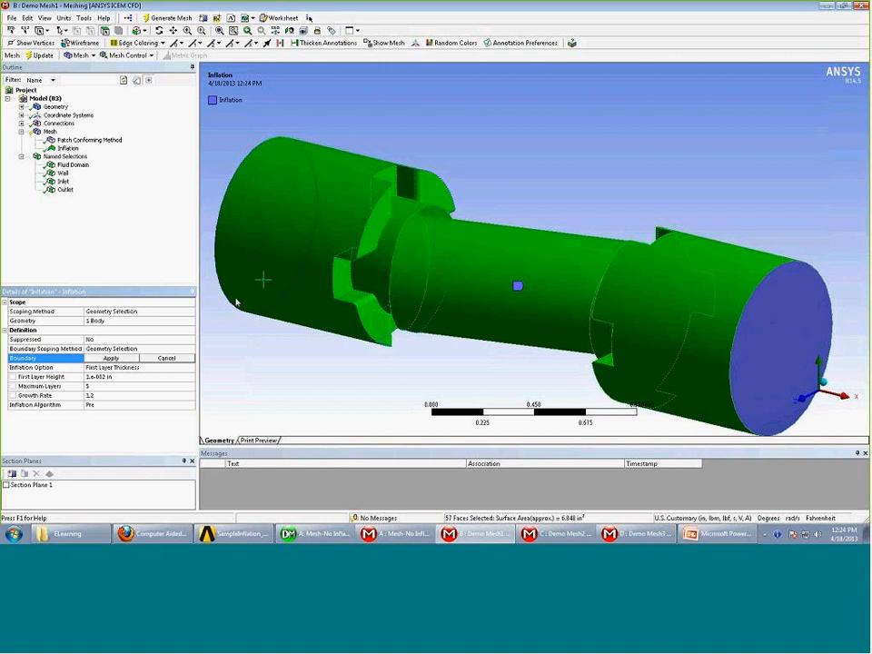
ctrl+click(263, 278)
ctrl+click(743, 278)
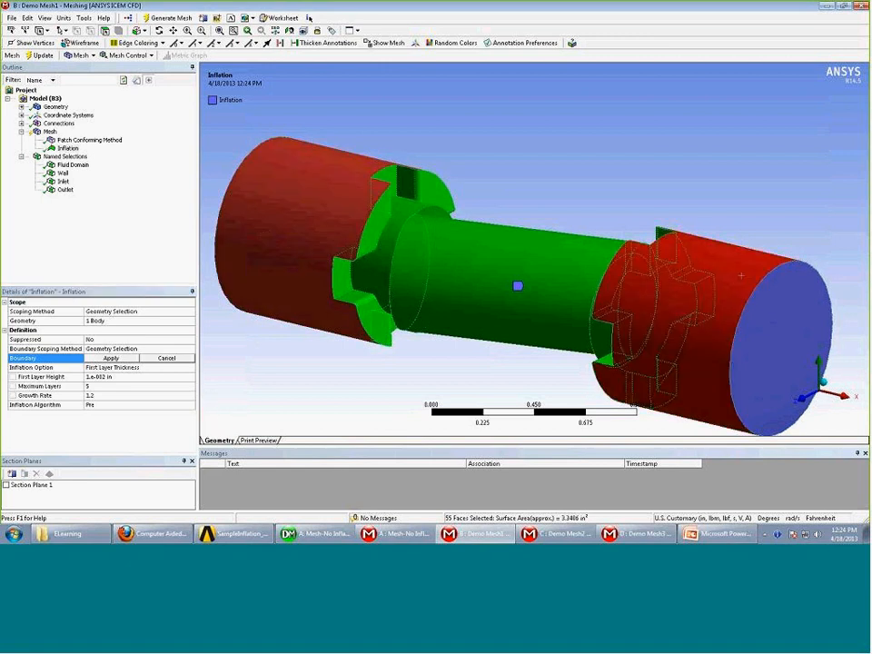
click(110, 358)
mouse_move(342, 355)
middle_down()
mouse_move(360, 326)
mouse_move(342, 347)
middle_up()
scroll(332, 260, down, 1)
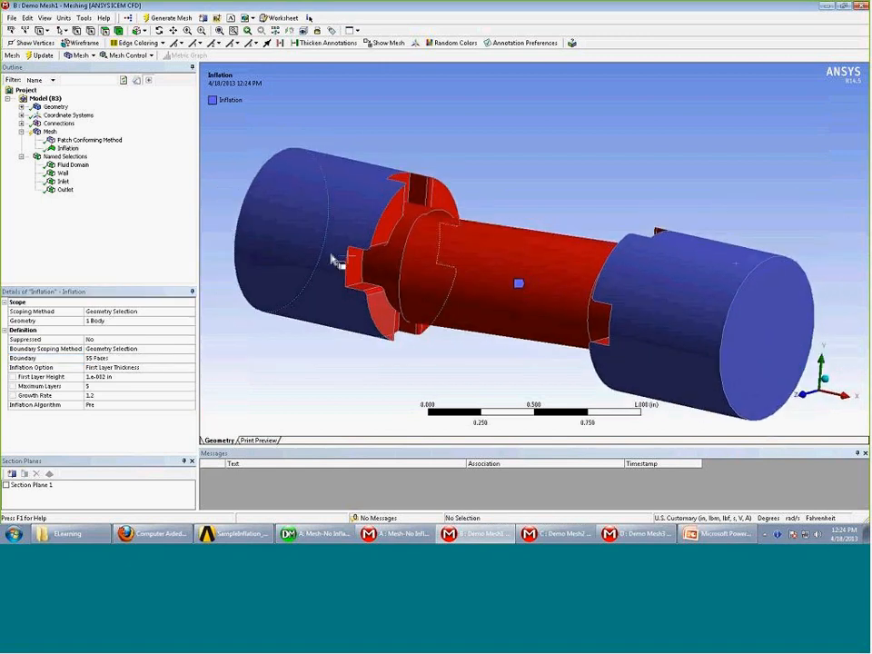
scroll(333, 260, down, 1)
middle_drag(330, 263, 300, 273)
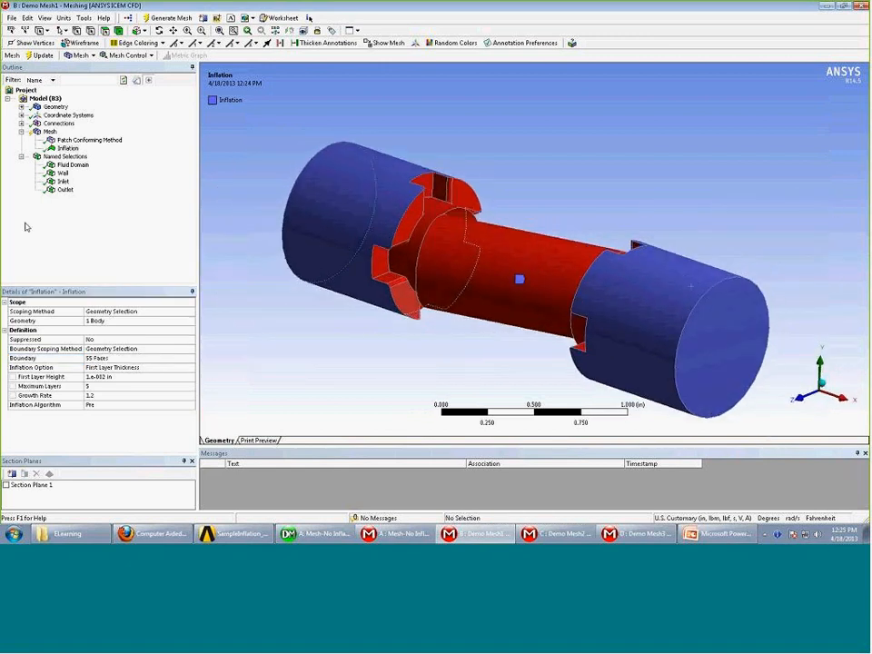
click(85, 141)
Inflate the Patch Conforming Method on the body, with the two outer cylinder faces as boundary
right_click(85, 141)
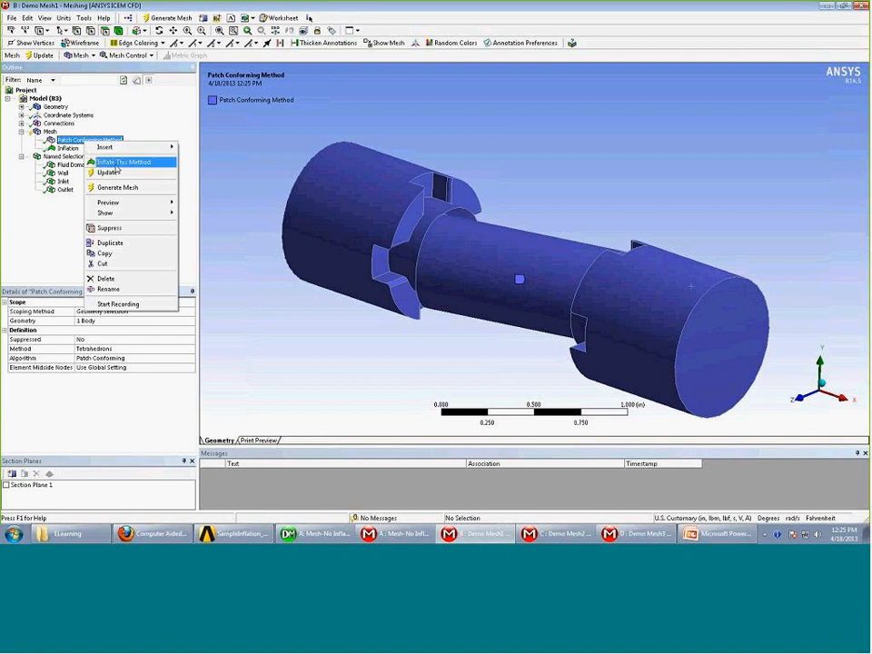
click(116, 165)
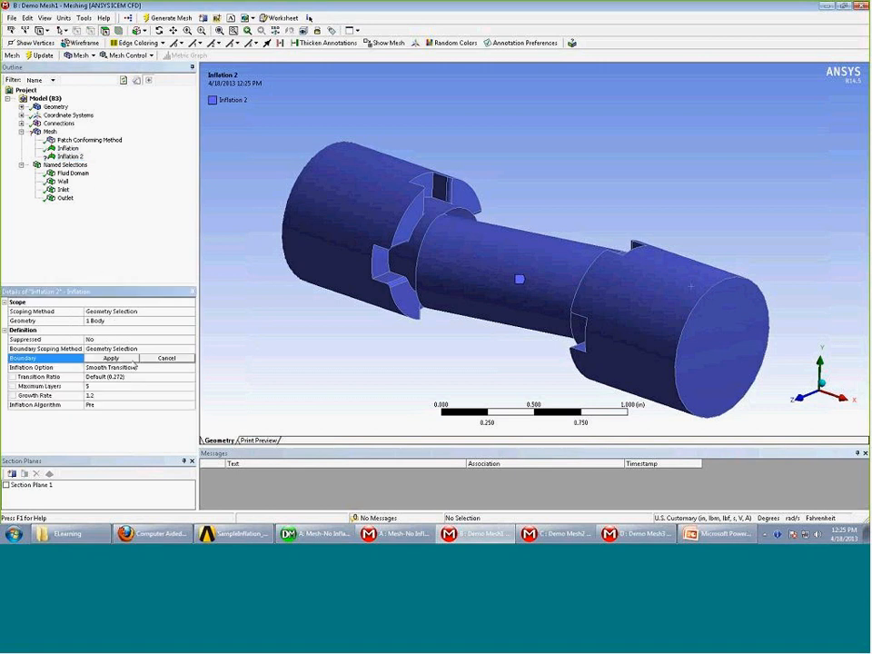
click(120, 322)
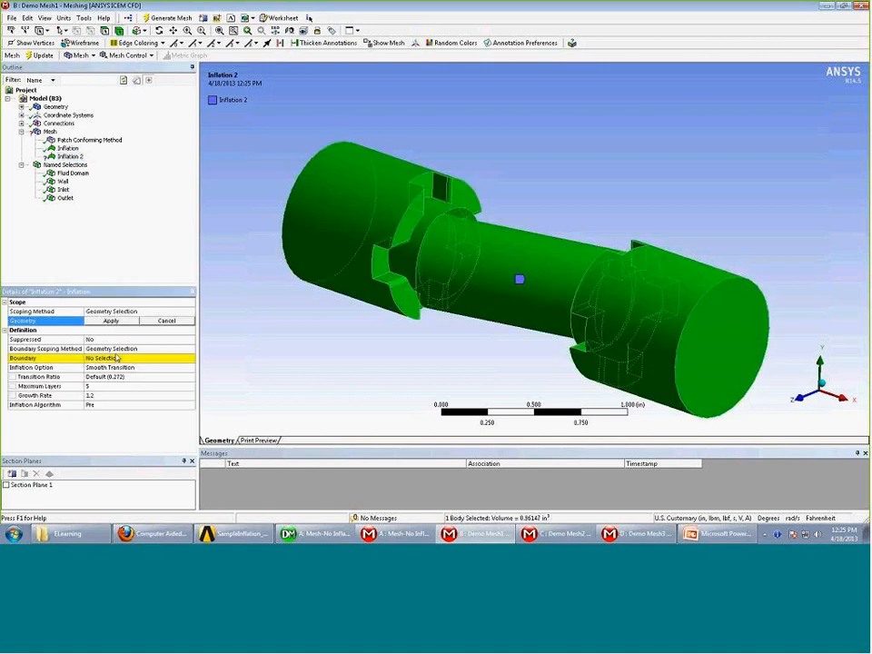
click(118, 358)
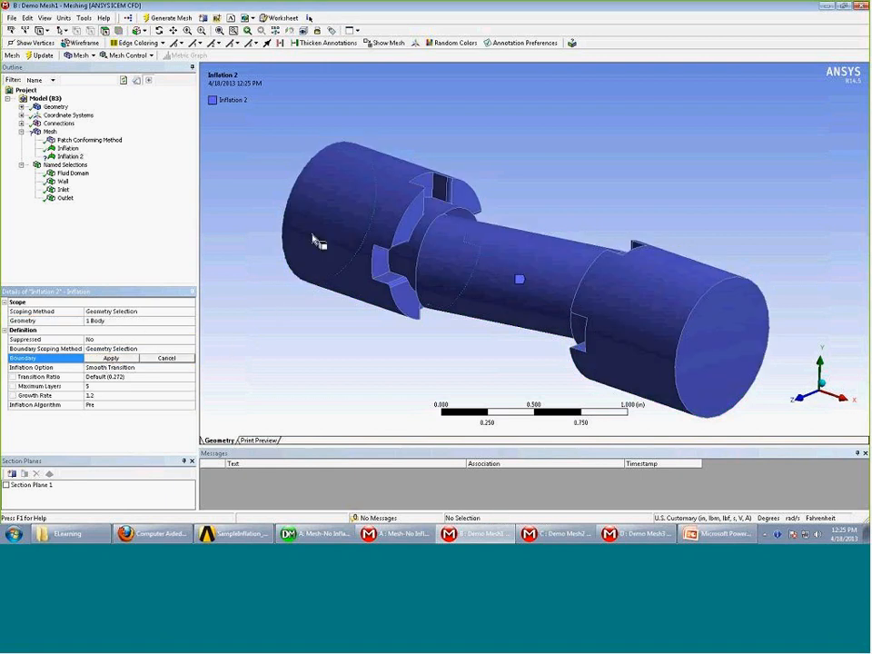
click(363, 187)
ctrl+click(672, 322)
click(110, 358)
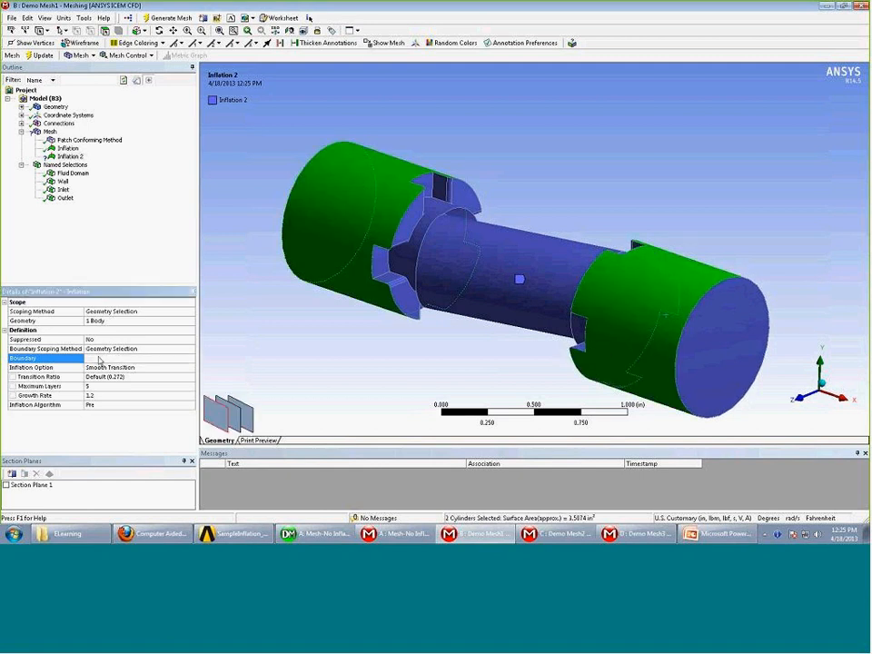
middle_drag(238, 324, 259, 309)
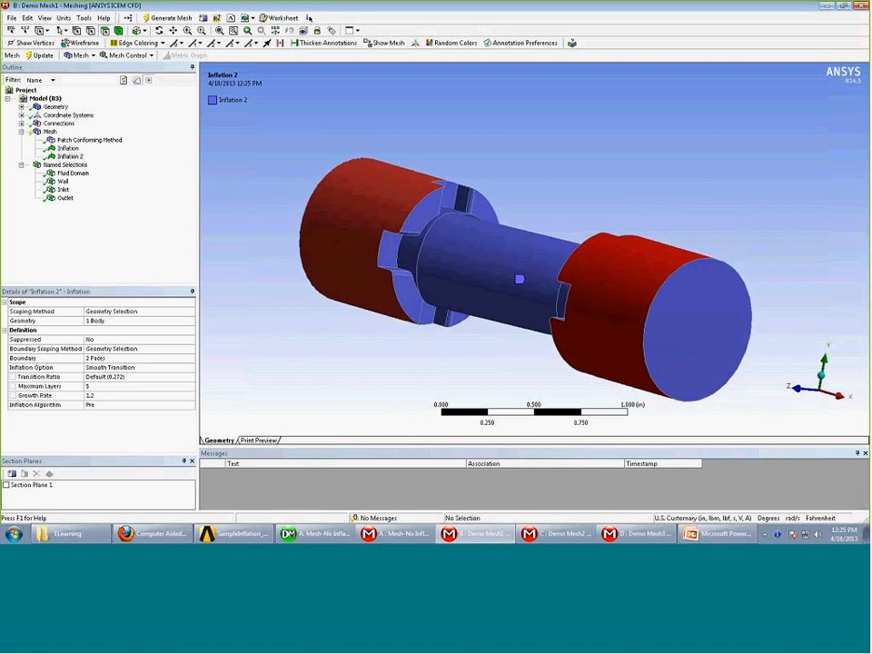
click(68, 148)
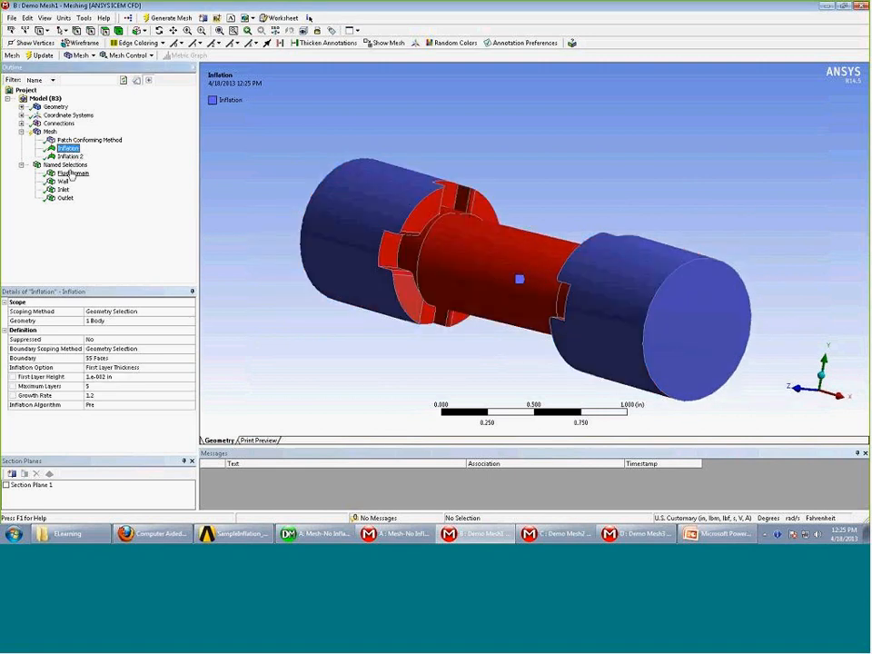
Set the throat Inflation control's option to First Aspect Ratio (ratio 5)
click(70, 156)
click(68, 148)
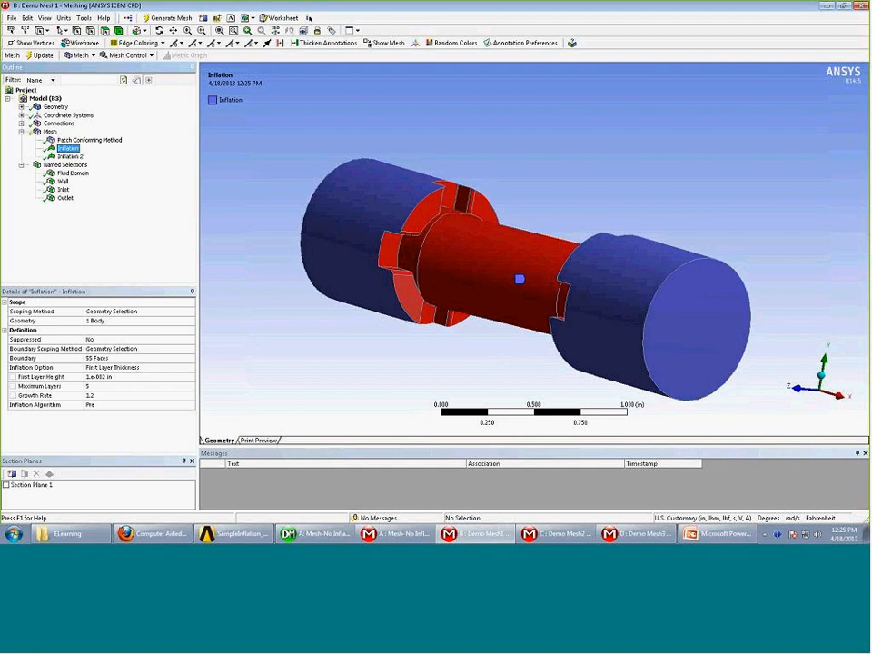
click(190, 367)
click(190, 367)
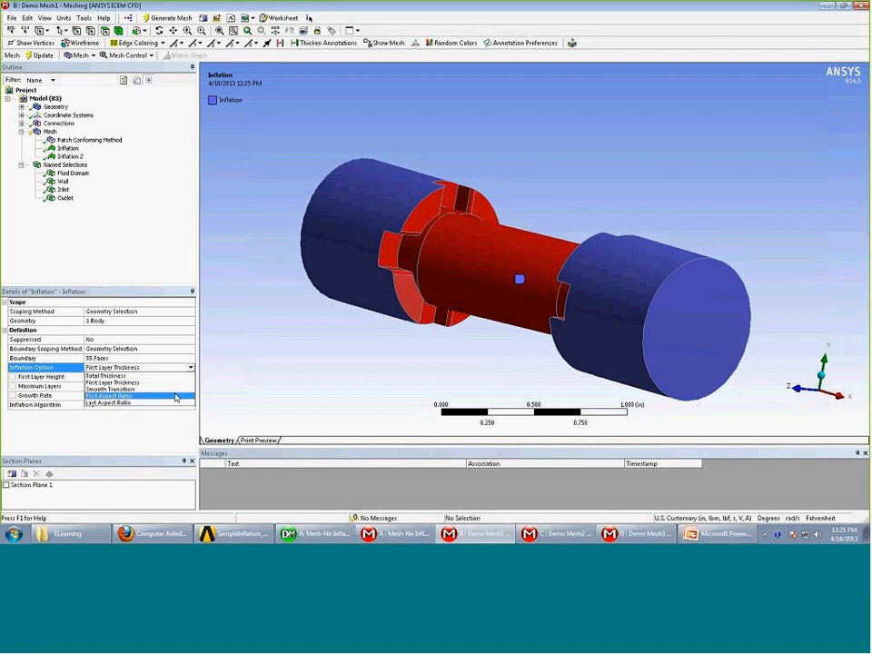
click(175, 397)
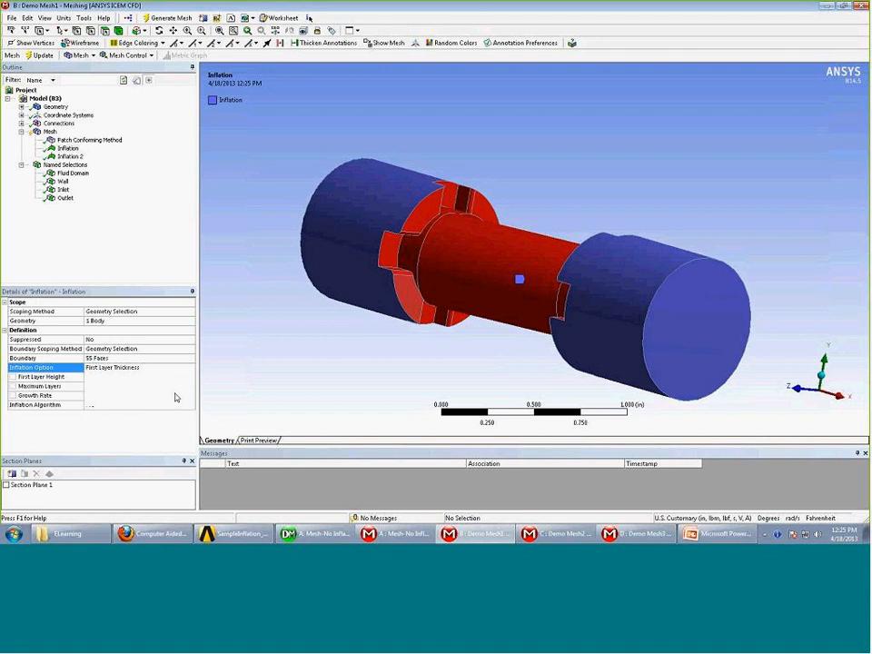
click(116, 377)
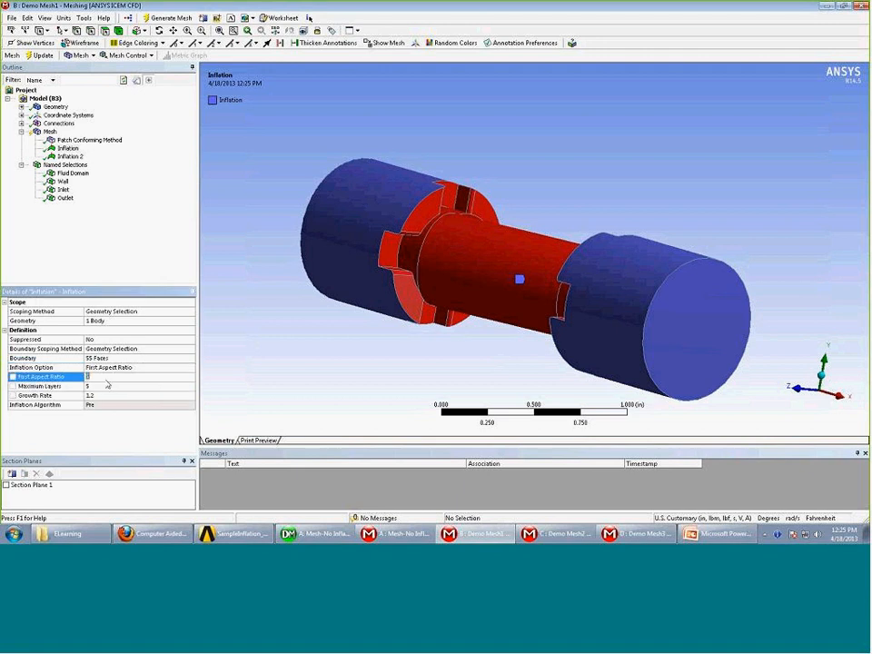
Set Inflation 2 to Last Aspect Ratio with a 0.01 in first layer height
click(70, 157)
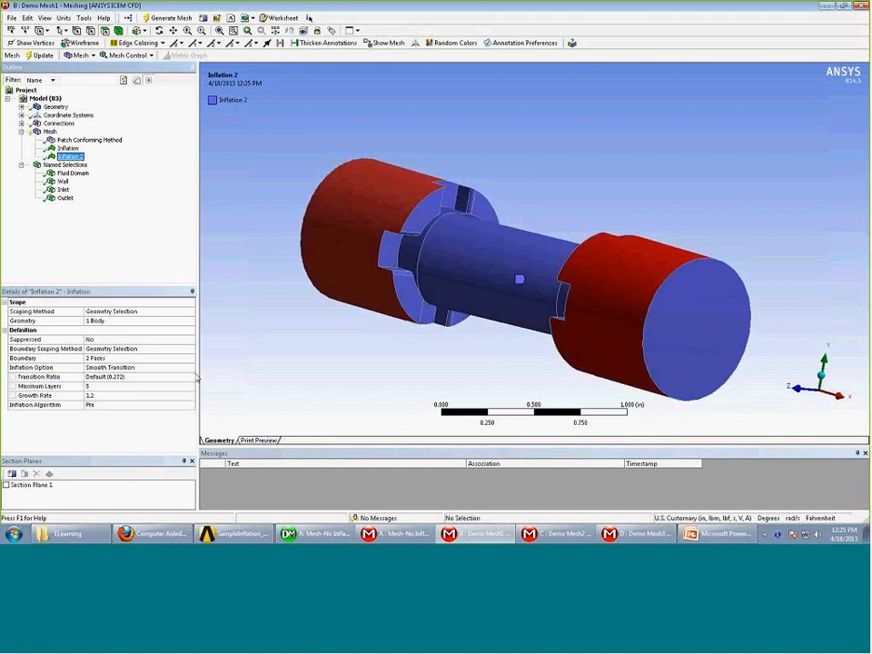
click(190, 369)
click(191, 369)
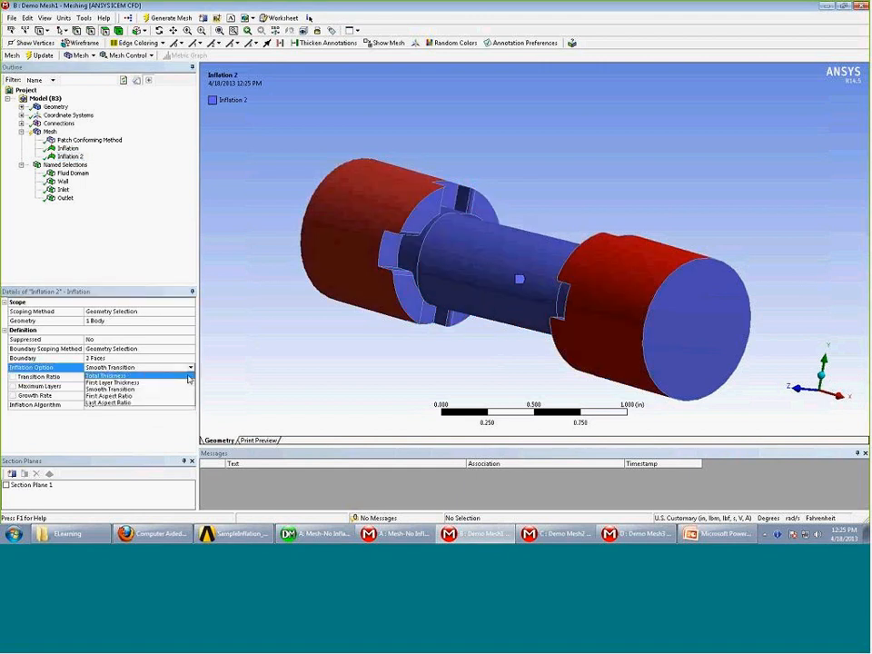
click(187, 403)
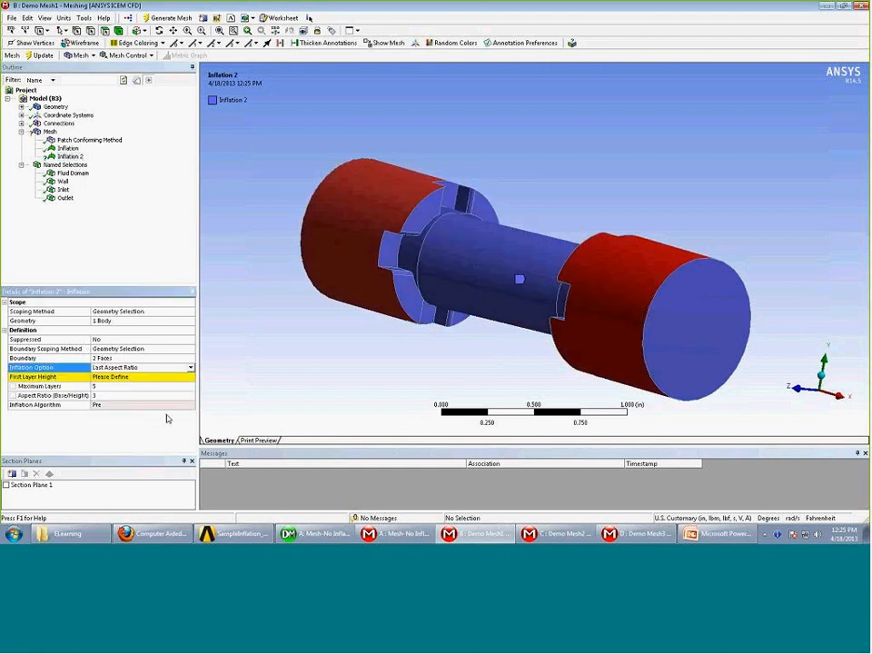
click(135, 376)
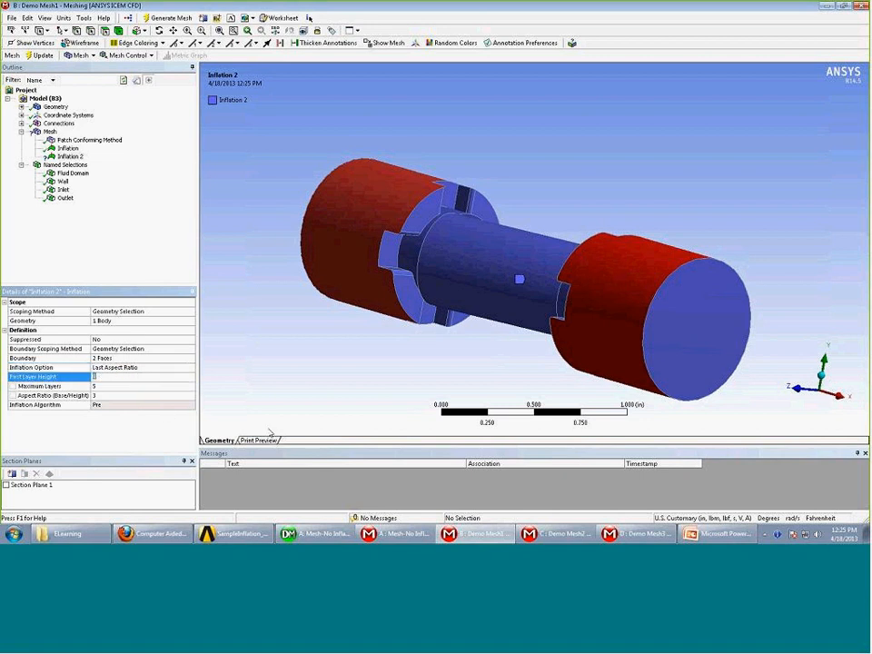
text(0.01)
key(Return)
middle_drag(437, 221, 364, 168)
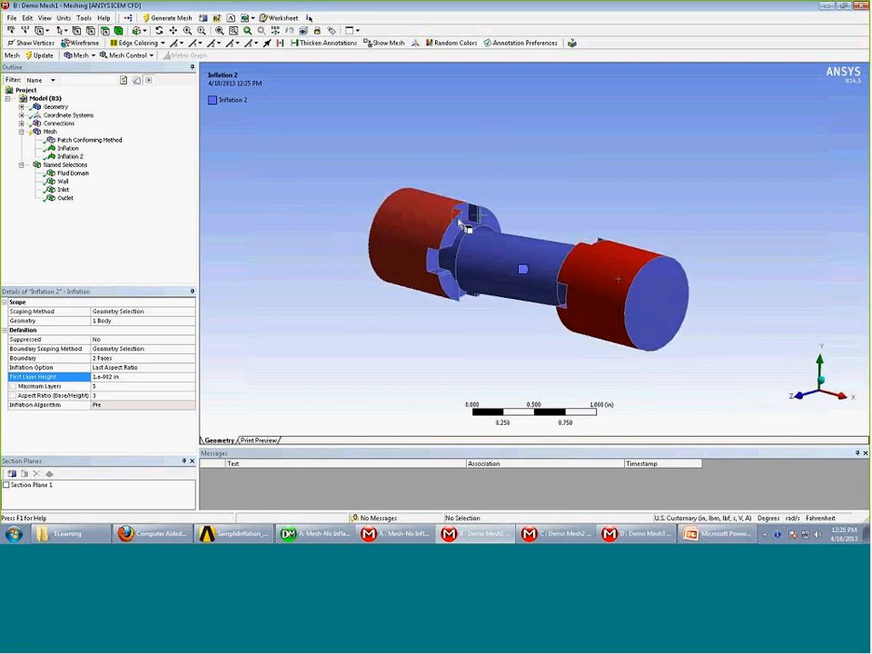
click(82, 140)
click(445, 245)
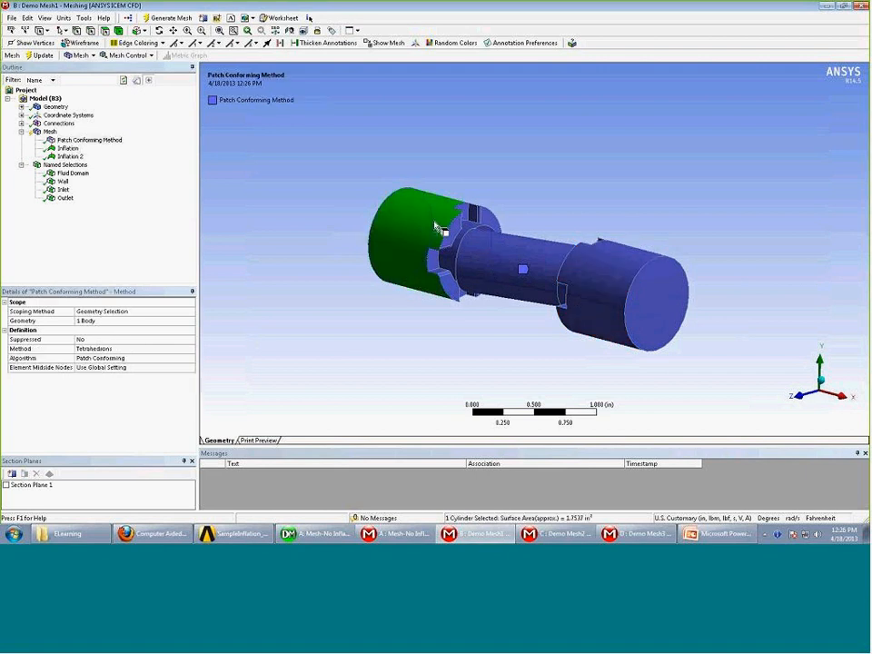
Generate the mesh on the selected FlowDomain body and wait for it to finish
right_click(436, 224)
click(478, 254)
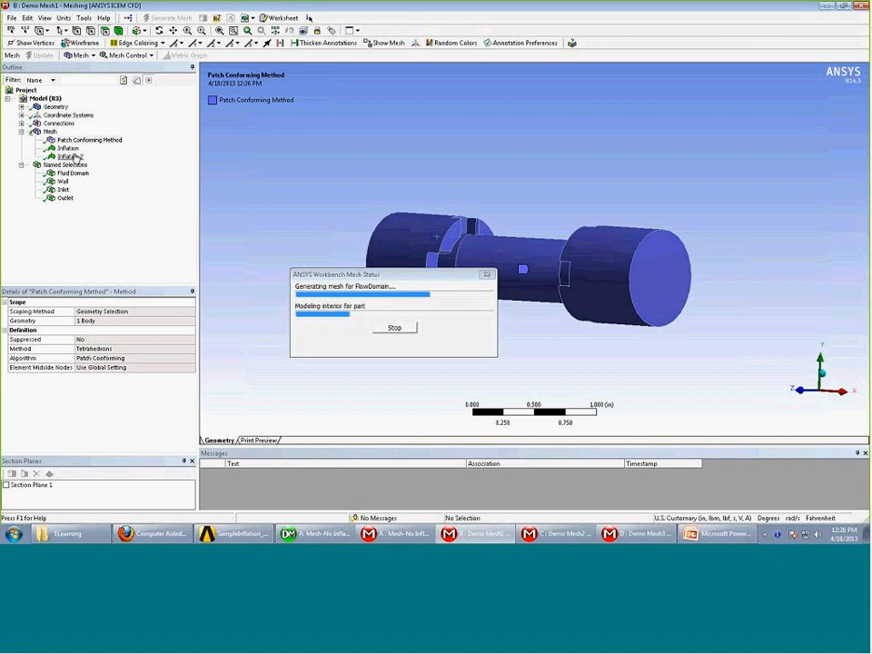
middle_drag(404, 234, 403, 220)
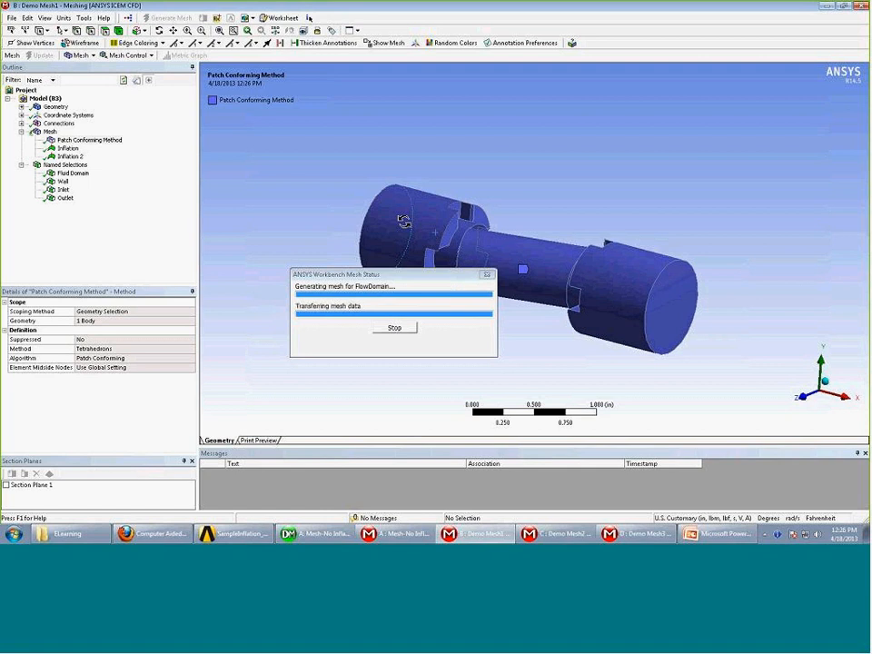
middle_drag(374, 202, 589, 243)
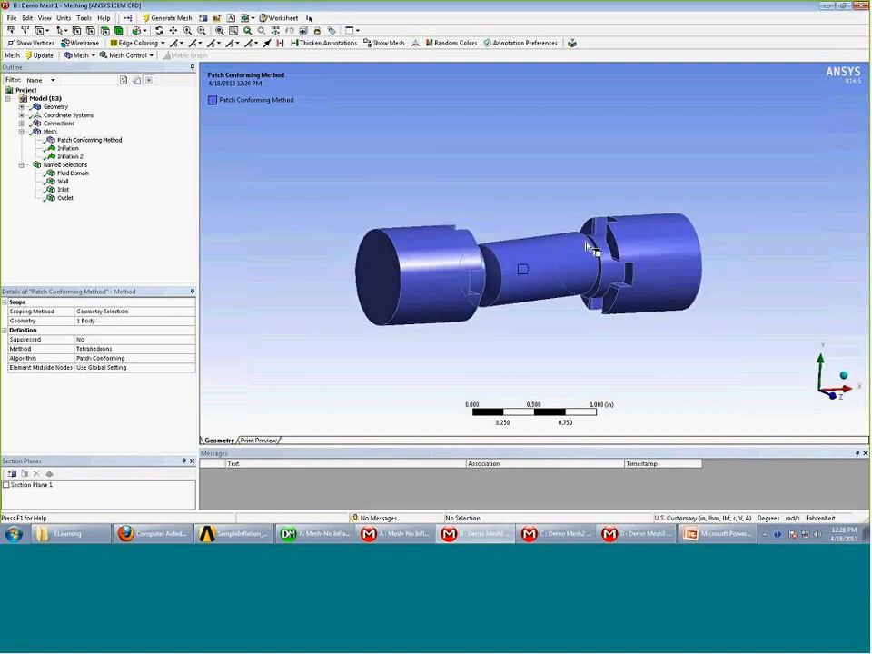
Display the sectioned mesh side-on and box-zoom into the right throat
middle_drag(369, 315, 392, 326)
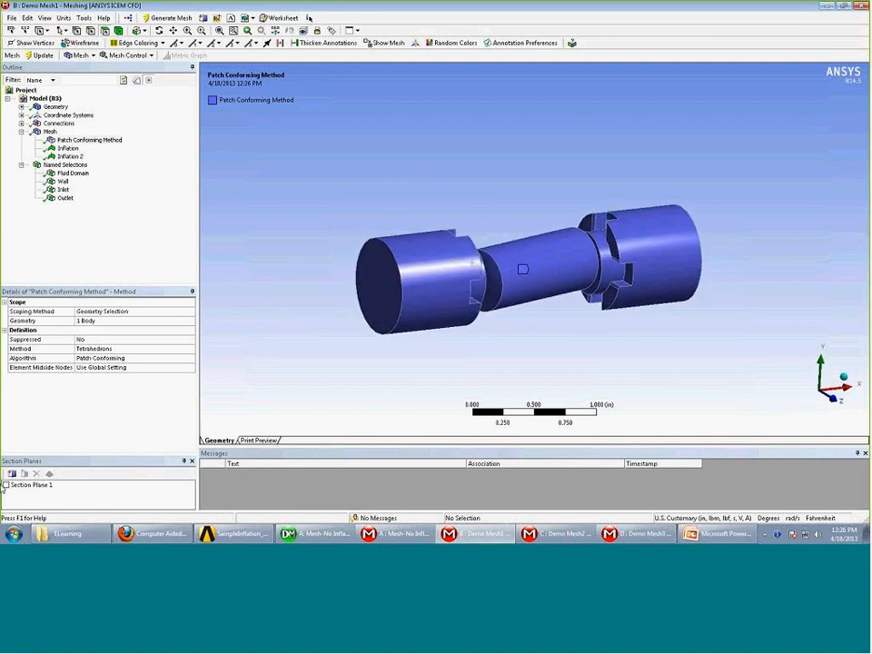
middle_drag(472, 262, 409, 325)
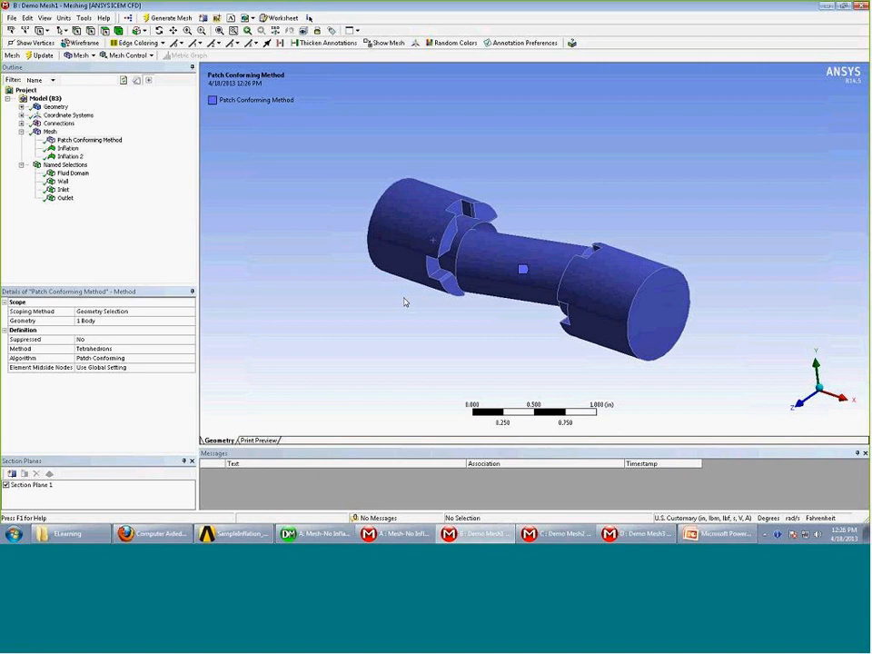
click(49, 132)
mouse_move(445, 221)
middle_down()
mouse_move(510, 201)
mouse_move(467, 191)
mouse_move(503, 218)
mouse_move(568, 192)
mouse_move(559, 214)
mouse_move(545, 220)
mouse_move(591, 206)
mouse_move(569, 207)
mouse_move(572, 215)
middle_up()
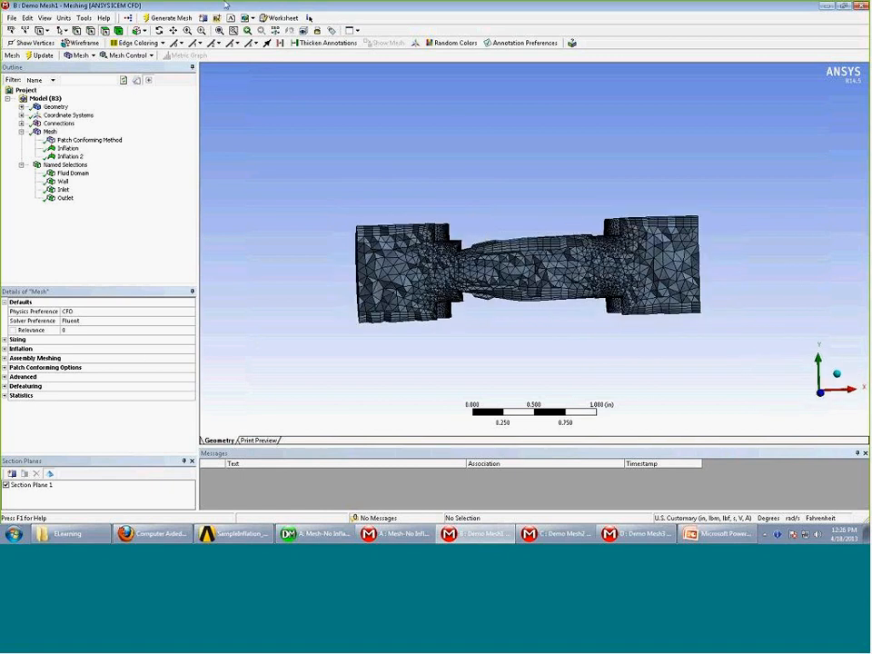
click(204, 31)
drag(570, 190, 667, 288)
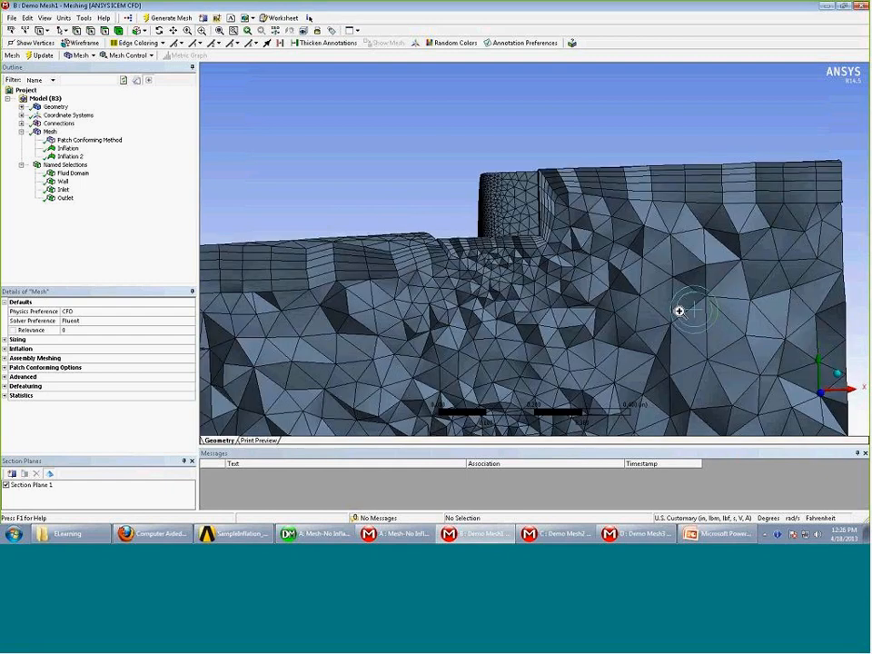
Orbit the sectioned mesh to inspect the inflation at the rounded end
middle_drag(680, 312, 687, 114)
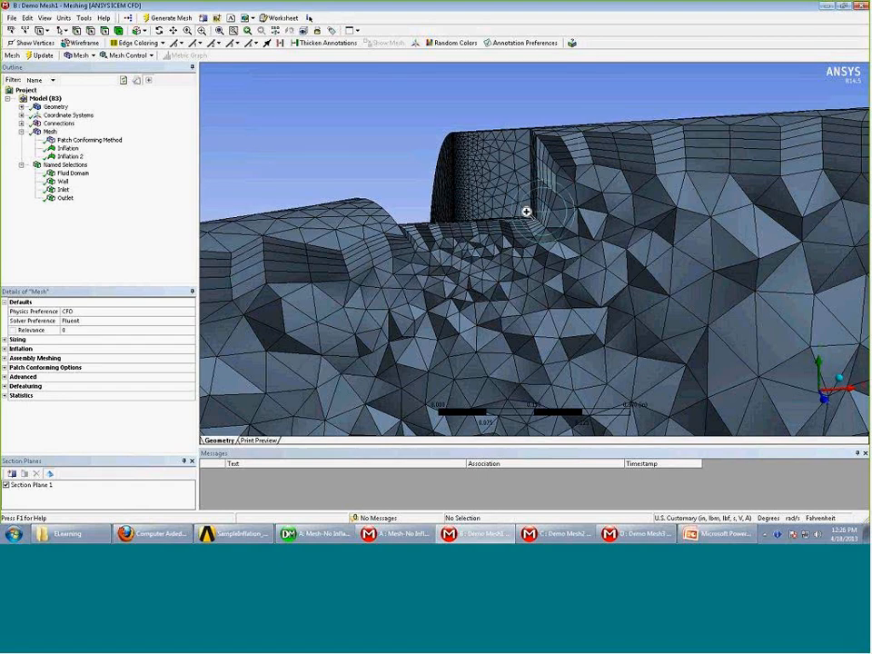
middle_drag(526, 210, 525, 172)
scroll(544, 181, up, 5)
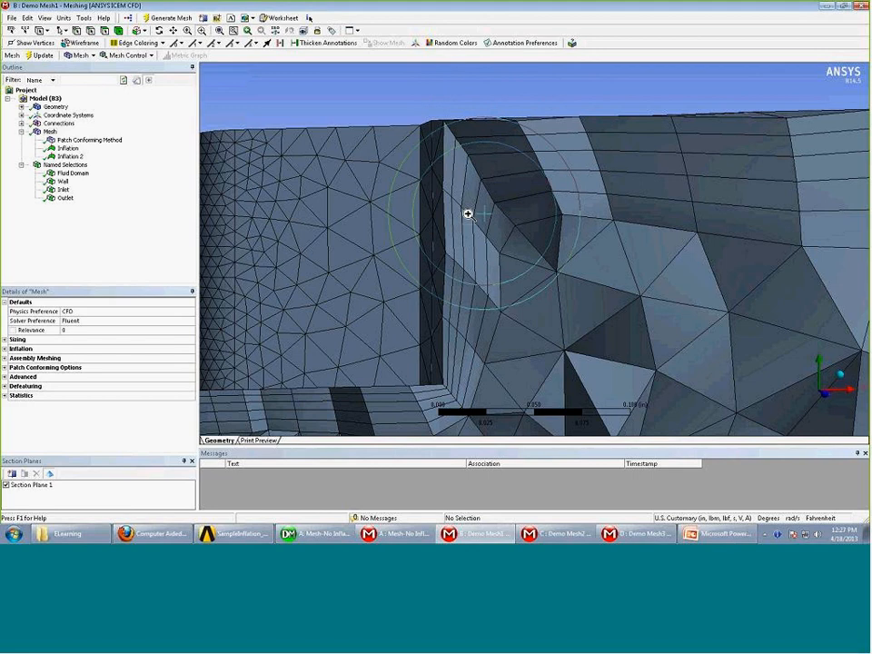
middle_drag(460, 215, 513, 273)
drag(514, 273, 510, 261)
Pan and zoom across the sectioned mesh to inspect the wall inflation layers
click(173, 31)
drag(504, 341, 631, 162)
scroll(642, 212, down, 2)
scroll(642, 212, down, 4)
middle_drag(630, 226, 603, 229)
drag(489, 221, 574, 209)
scroll(454, 225, down, 2)
middle_drag(363, 237, 317, 327)
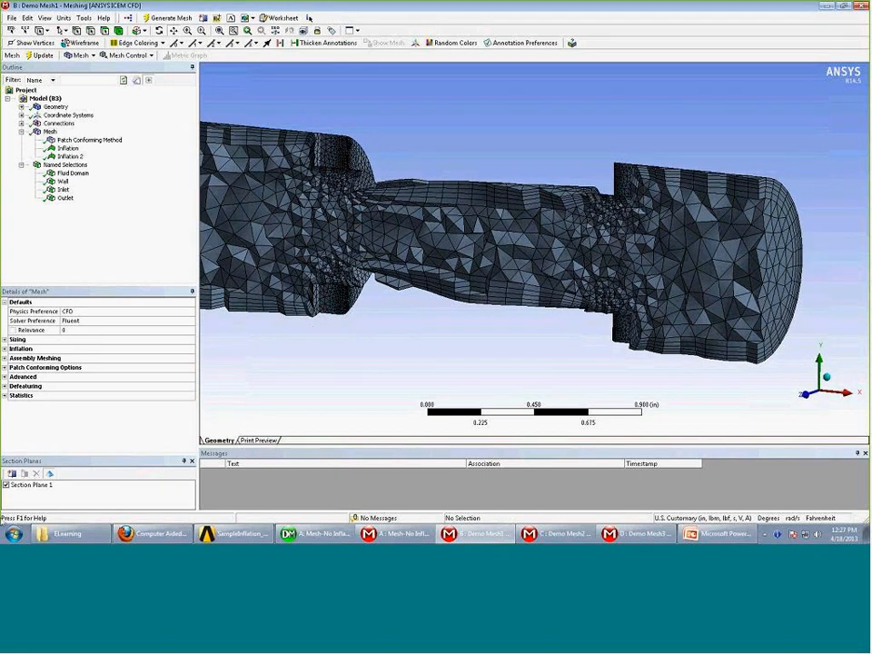
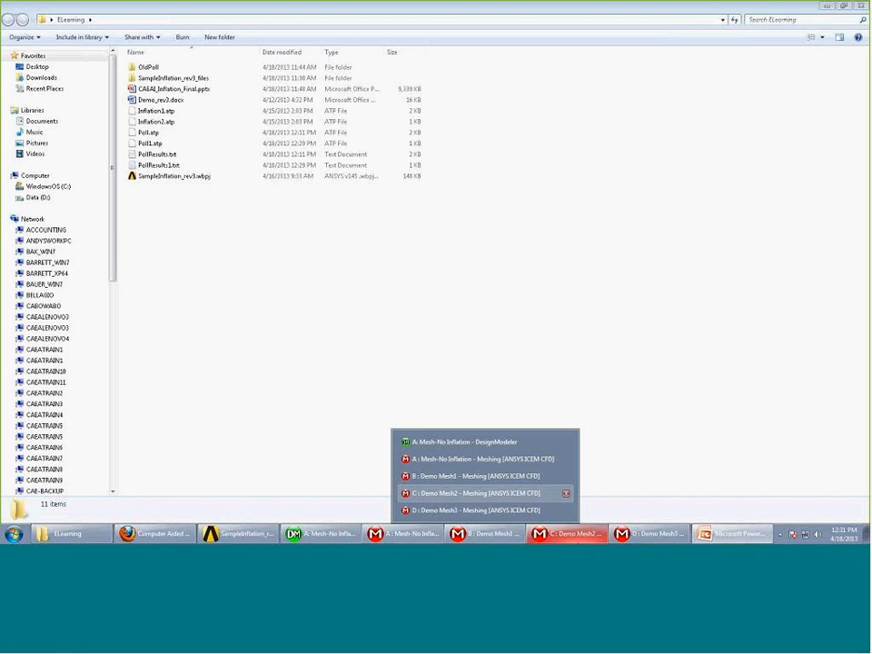
Switch from the ELearning folder to the C : Demo Mesh2 meshing window via the taskbar
click(472, 493)
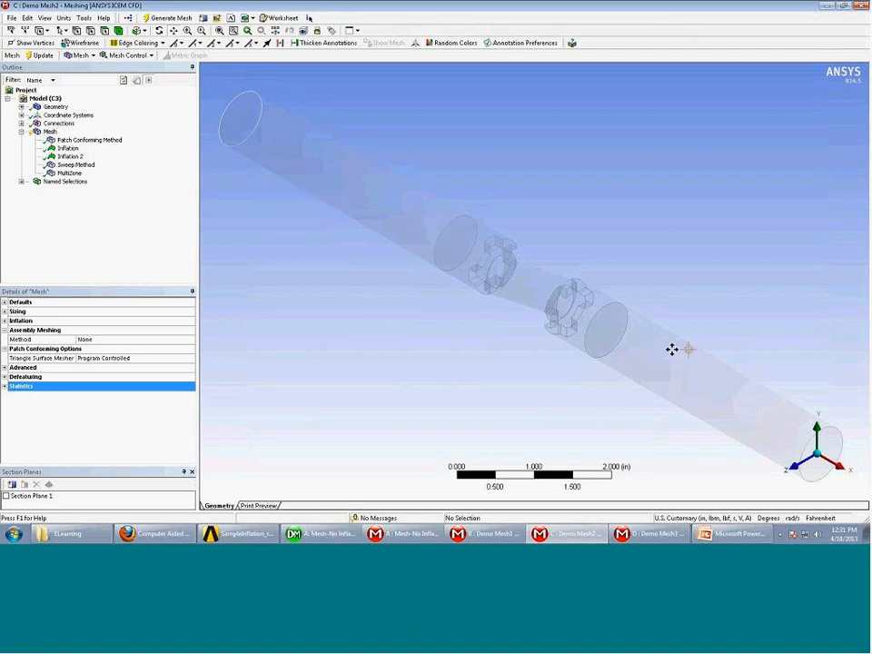
Inflate the first pipe's Sweep Method, using its circular end edge as the boundary
click(76, 165)
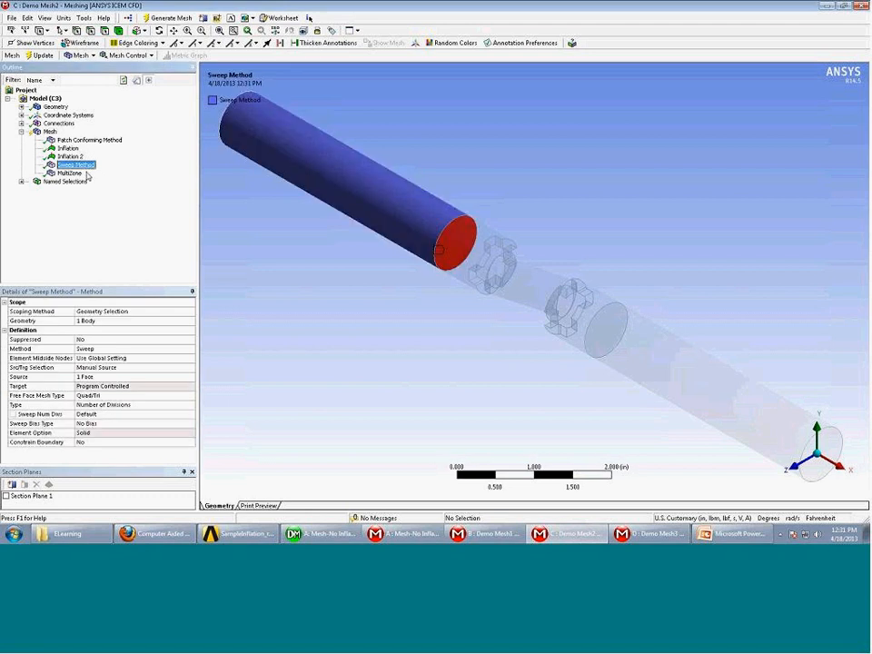
right_click(80, 167)
click(109, 189)
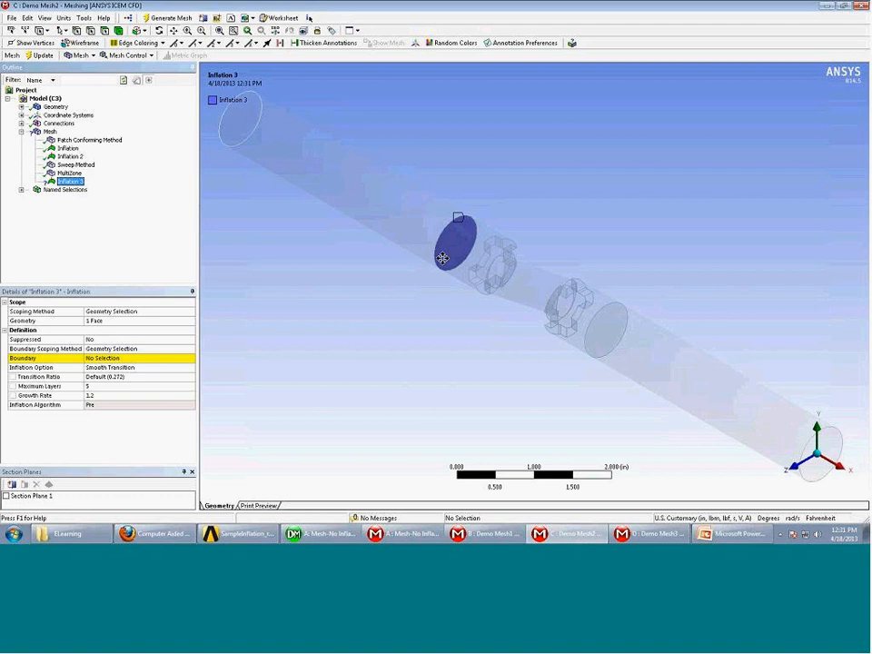
click(109, 358)
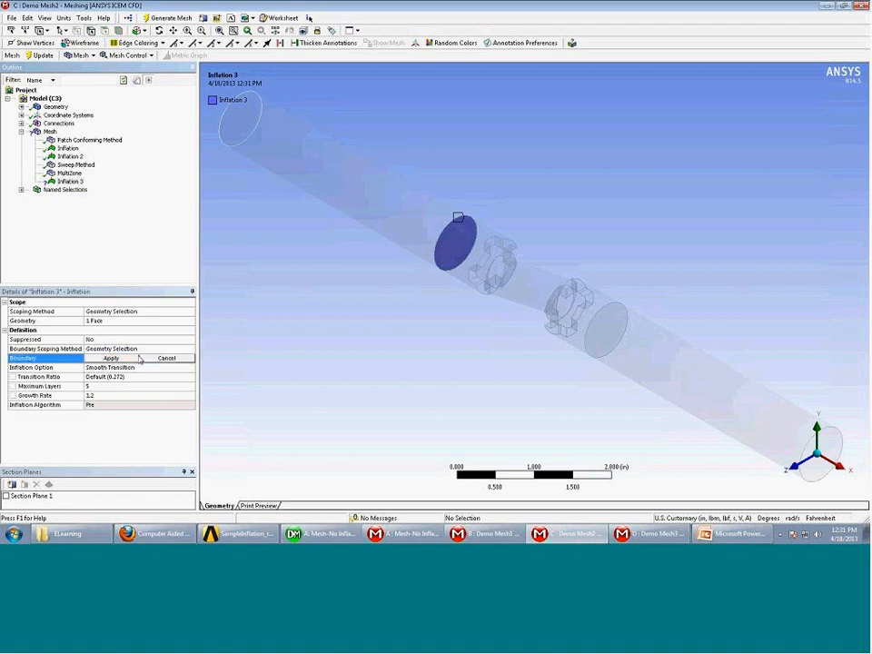
click(443, 230)
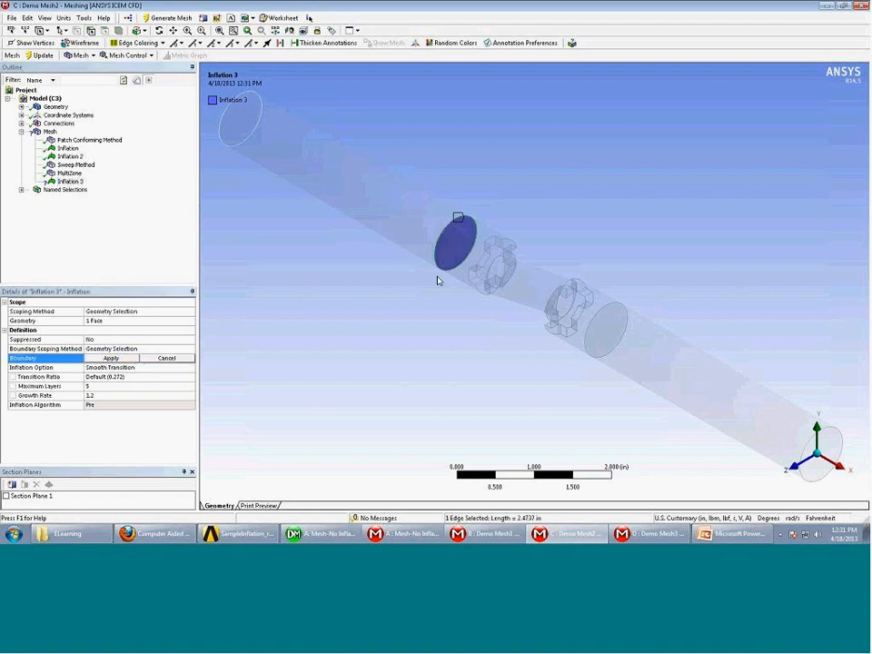
click(111, 358)
Generate the mesh on the first pipe body only
mouse_move(407, 365)
middle_down()
mouse_move(401, 353)
mouse_move(398, 361)
middle_up()
click(118, 31)
click(403, 224)
right_click(405, 223)
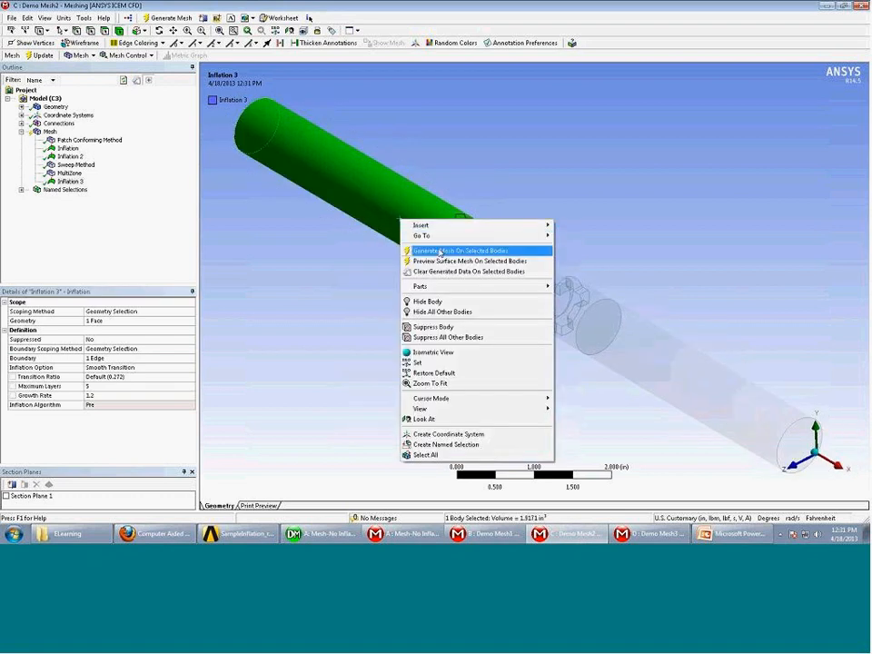
click(445, 250)
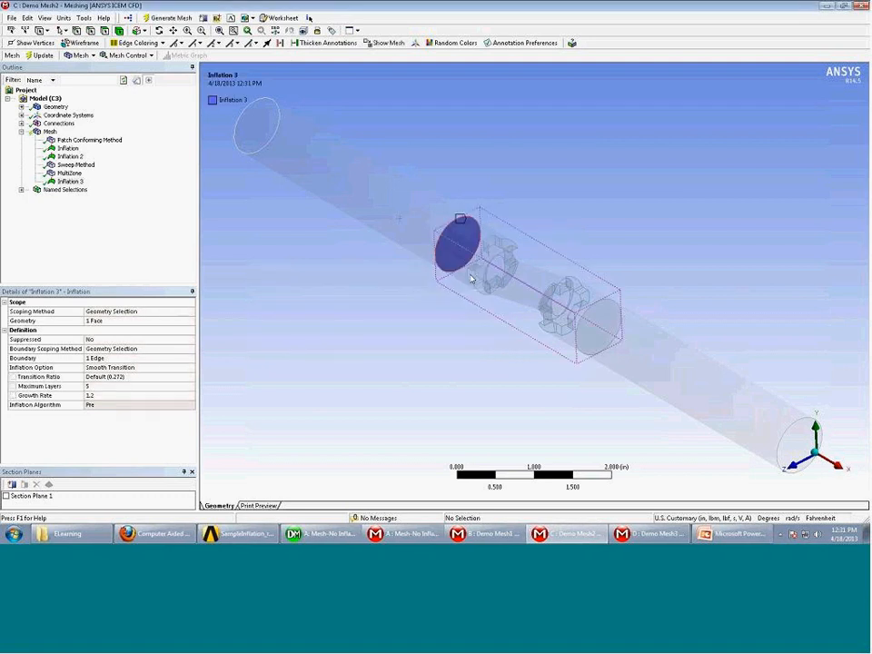
Show the mesh, cut it with Section Plane 1 and zoom onto the first pipe's end face
click(50, 132)
middle_drag(504, 290, 525, 291)
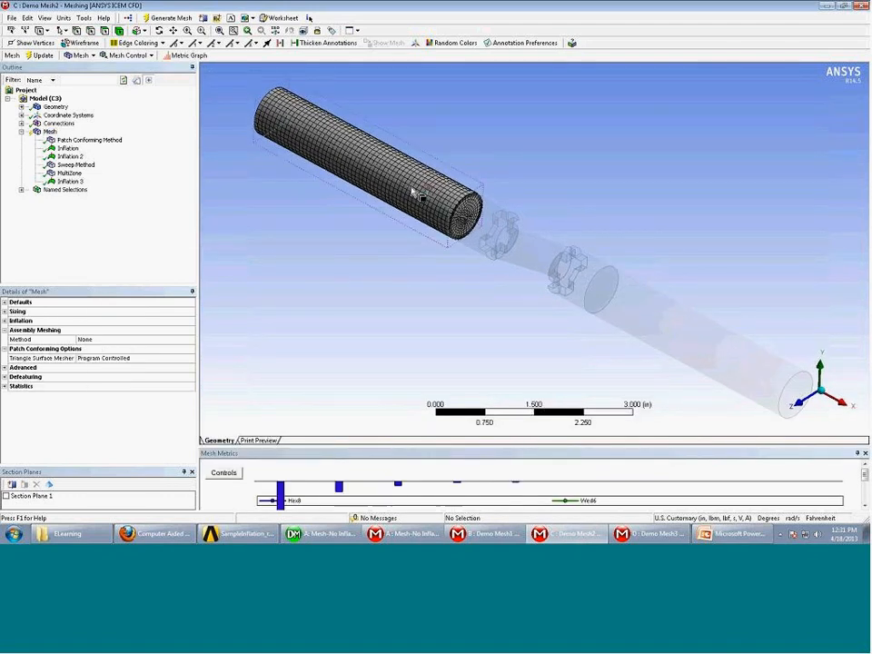
middle_drag(417, 191, 421, 175)
click(6, 496)
middle_drag(229, 310, 331, 269)
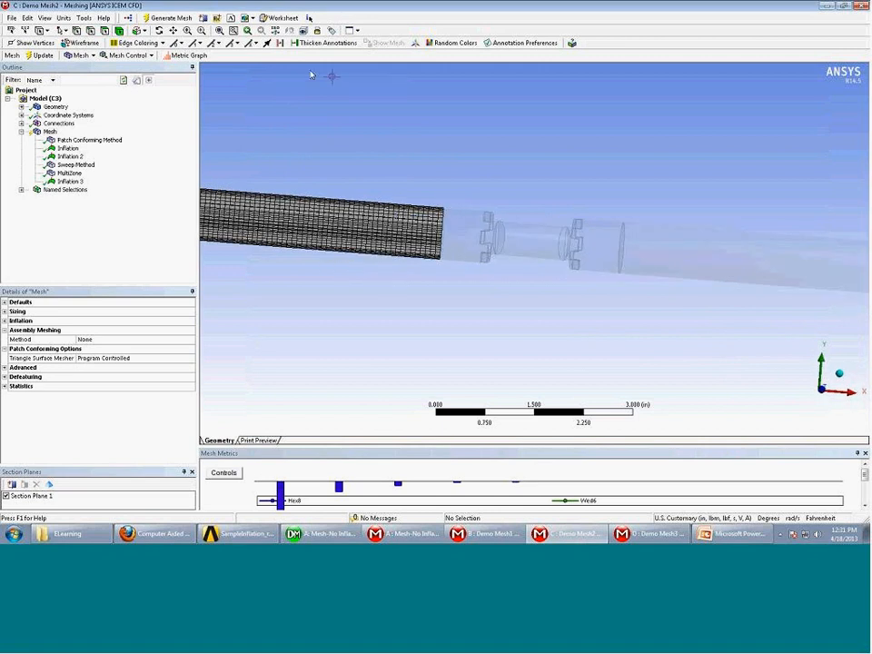
click(201, 30)
drag(364, 181, 509, 340)
middle_drag(509, 325, 465, 189)
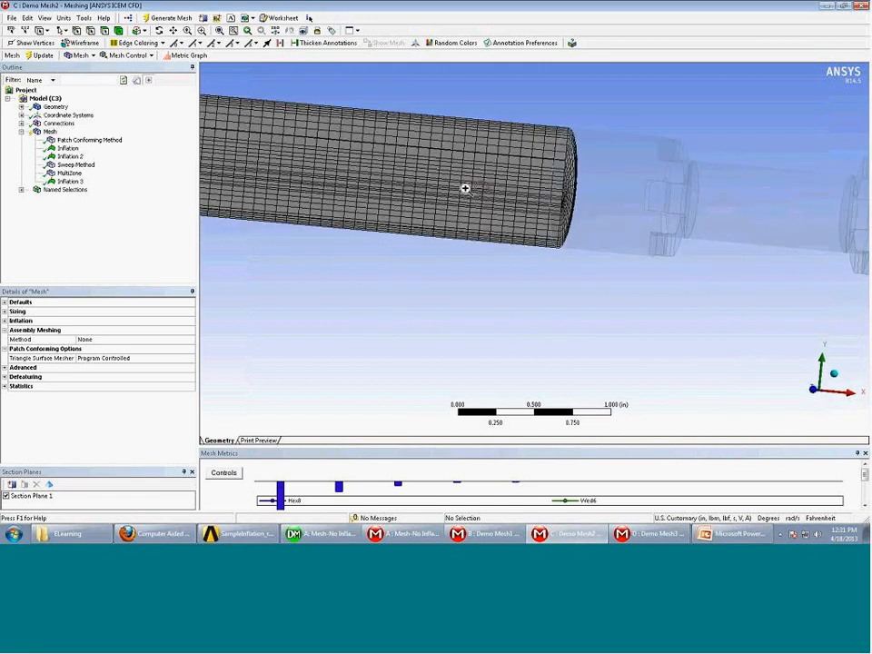
middle_drag(487, 123, 462, 119)
scroll(475, 137, up, 1)
scroll(477, 145, down, 4)
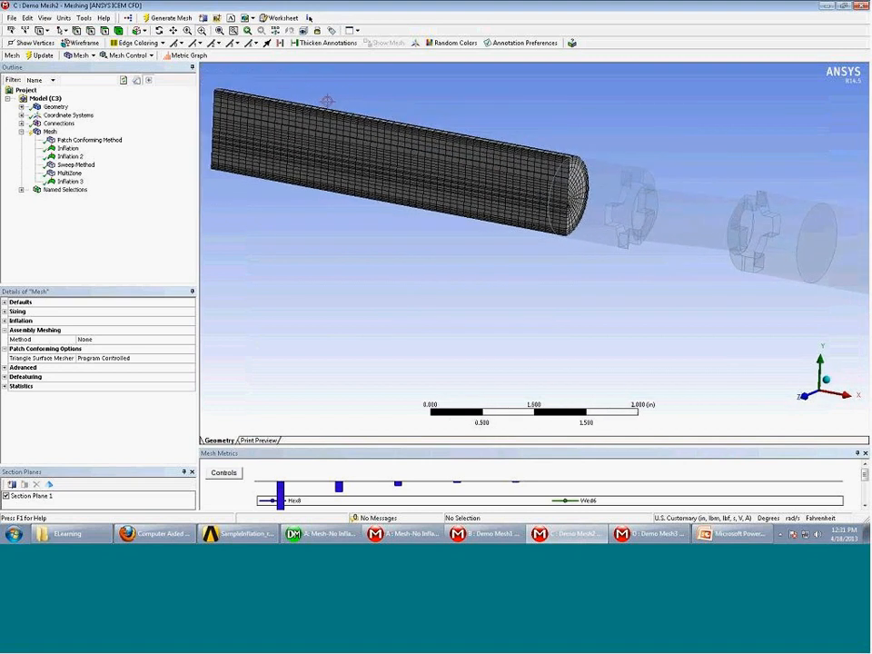
Pan across the cut pipe end, then switch Section Plane 1 off for an overview
click(172, 34)
drag(583, 228, 422, 194)
scroll(578, 224, down, 2)
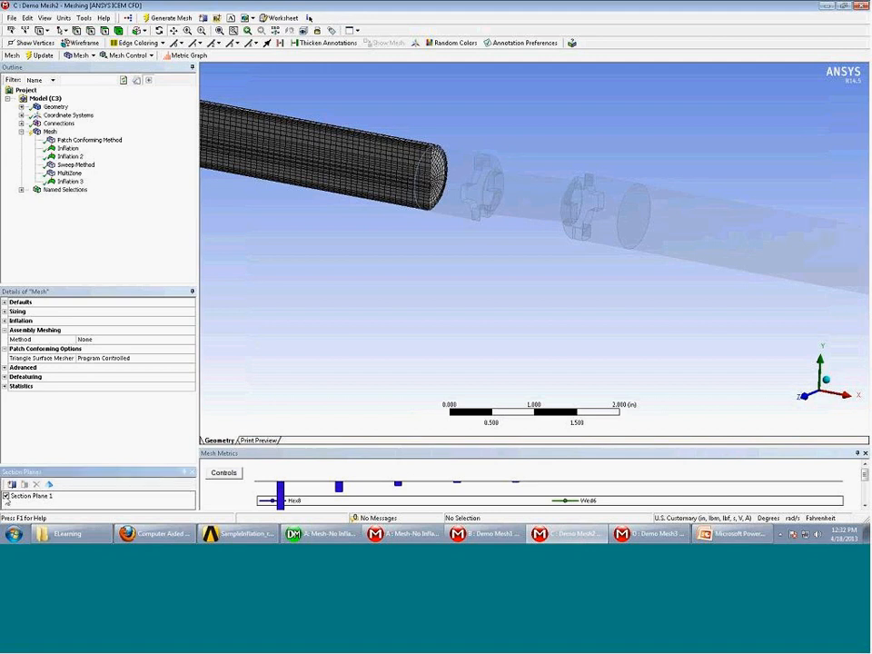
click(6, 497)
middle_drag(650, 288, 608, 312)
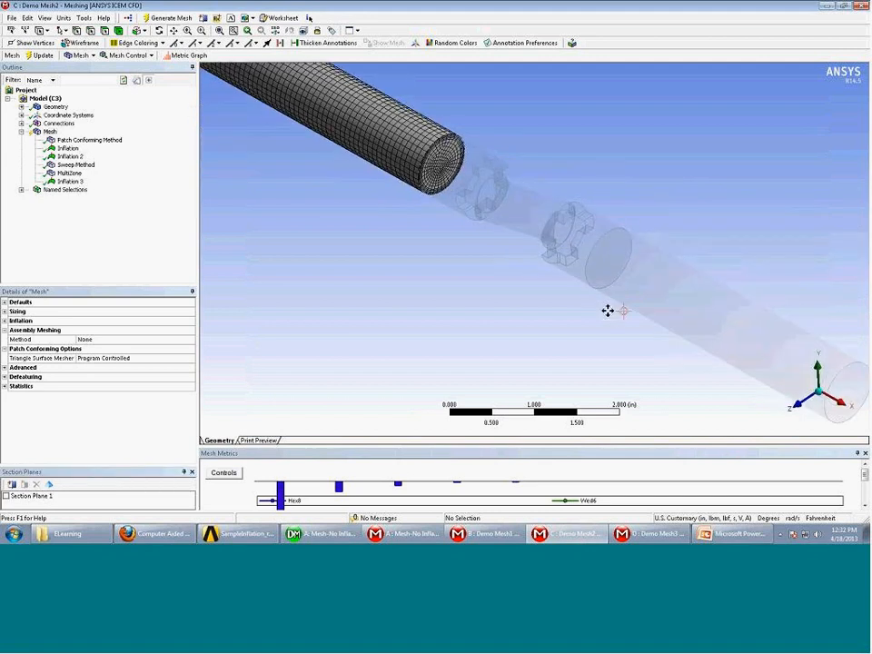
scroll(607, 311, down, 2)
Inflate the outlet pipe's MultiZone method, using the cylinder's outer face as the boundary
click(71, 173)
right_click(73, 175)
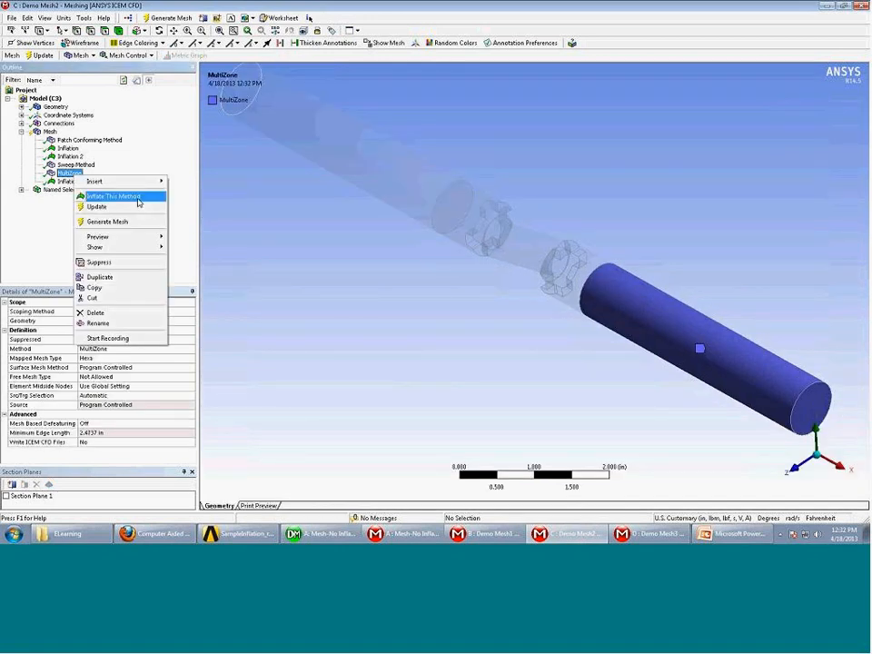
click(139, 199)
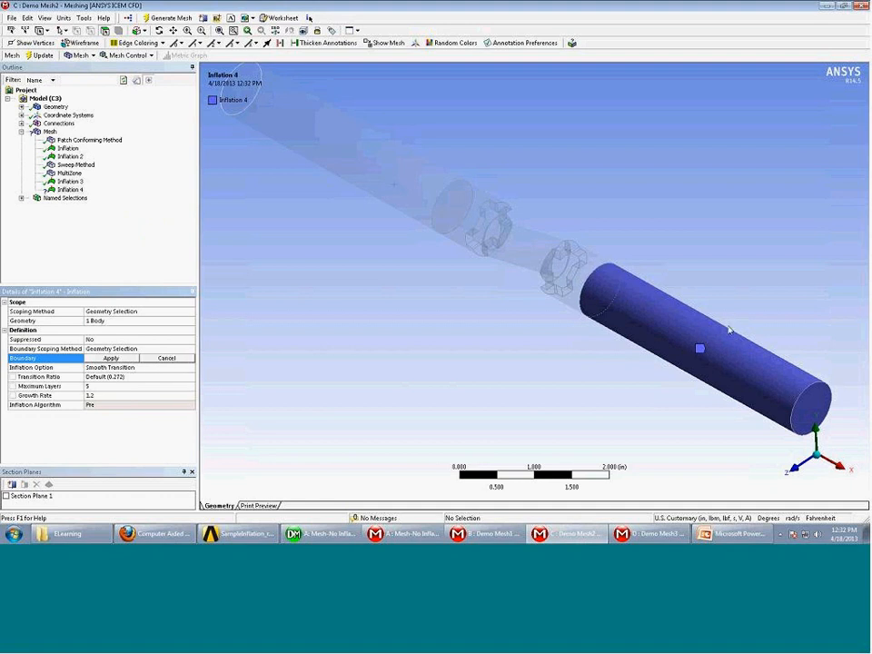
click(729, 330)
click(110, 358)
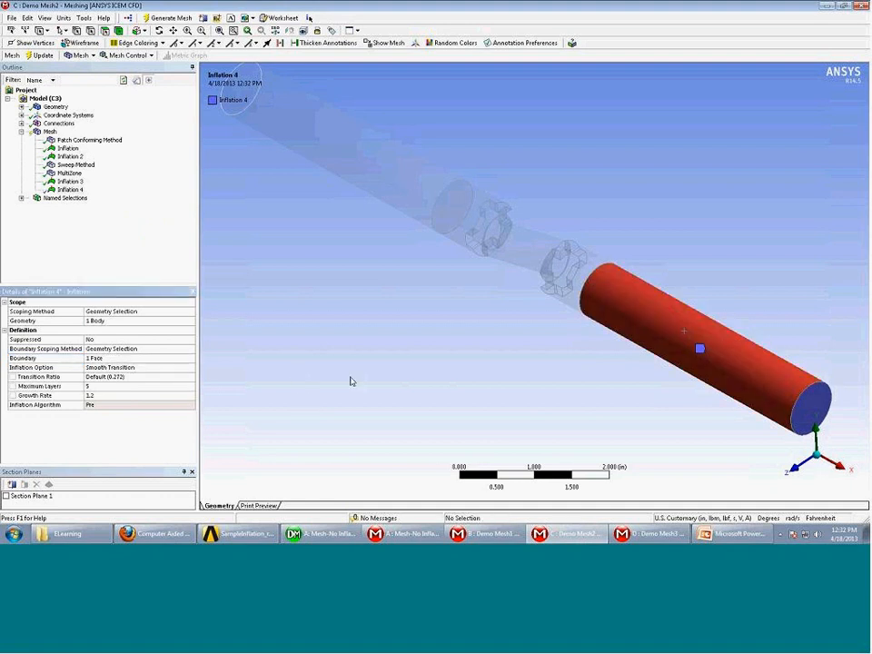
Generate the mesh on the outlet pipe body
scroll(354, 373, down, 2)
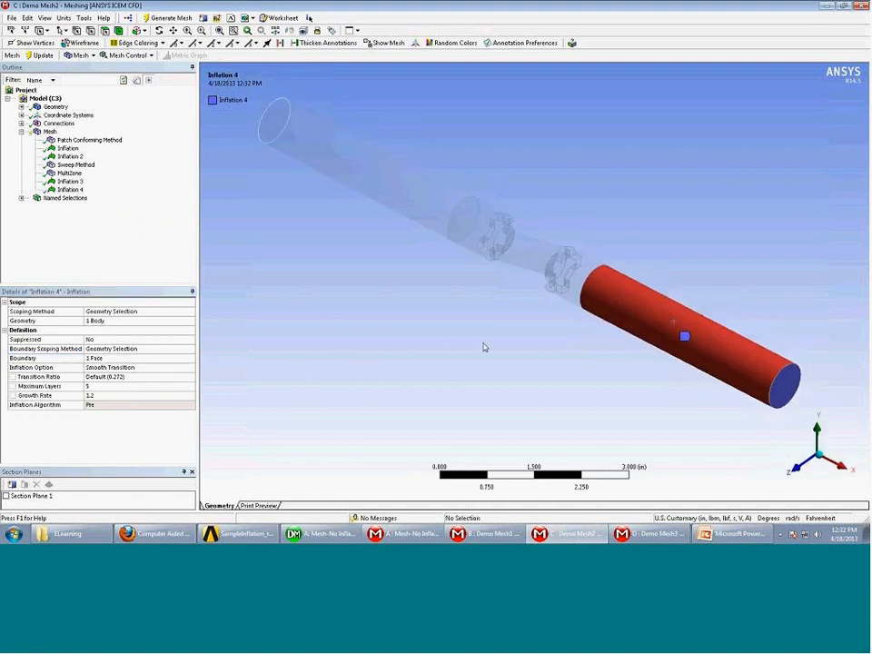
right_click(644, 320)
click(672, 90)
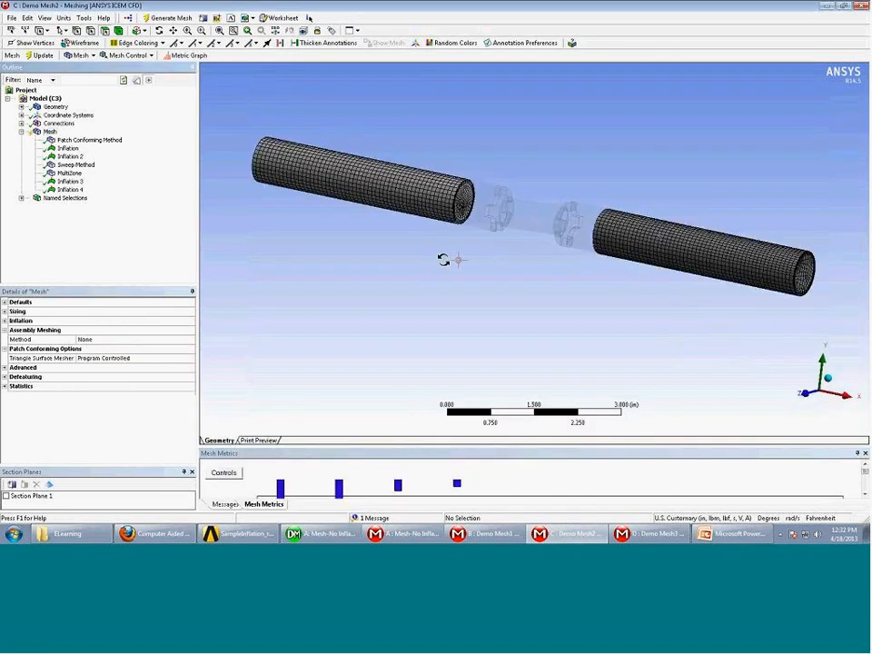
Cut both meshed pipes with Section Plane 1 and box-zoom into the right tube
click(6, 497)
middle_drag(407, 314, 485, 312)
middle_drag(545, 256, 525, 247)
drag(387, 123, 819, 328)
Orbit to a side view, remove the section cut, and bring up the middle body's actions
middle_drag(757, 291, 522, 226)
middle_drag(573, 207, 236, 182)
click(6, 496)
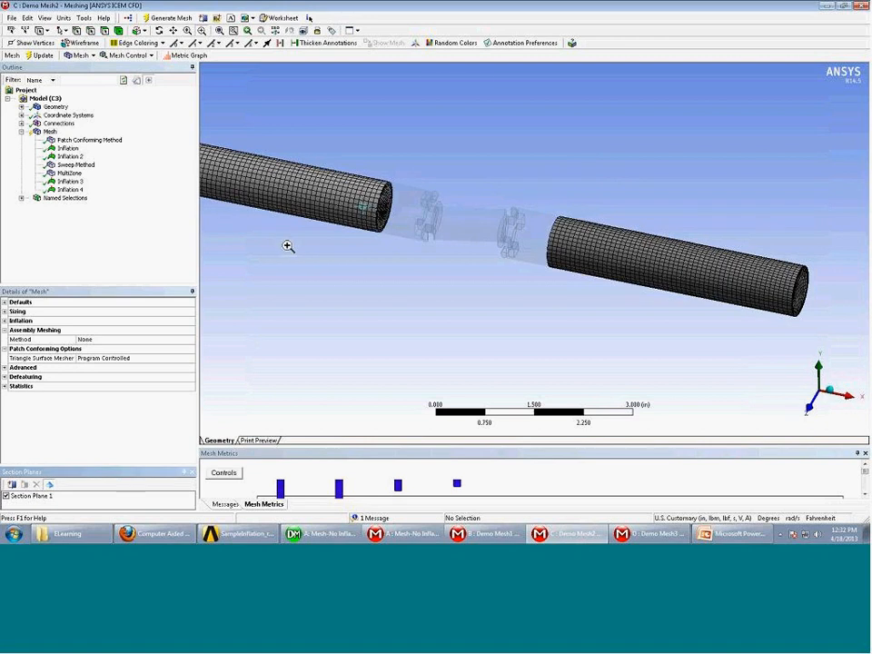
right_click(424, 225)
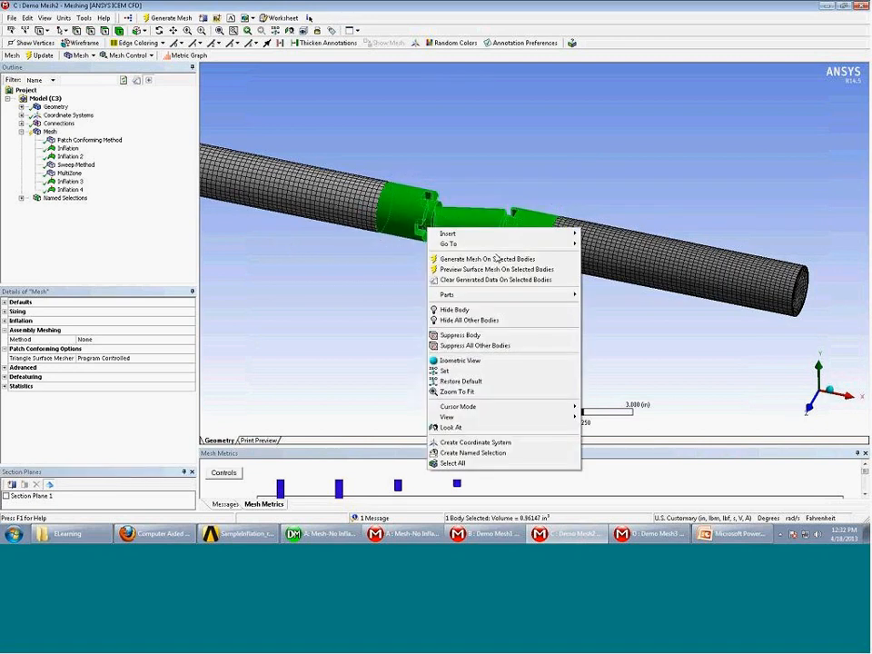
Generate the tetrahedral mesh on the middle constriction body
click(477, 257)
middle_drag(559, 283, 551, 296)
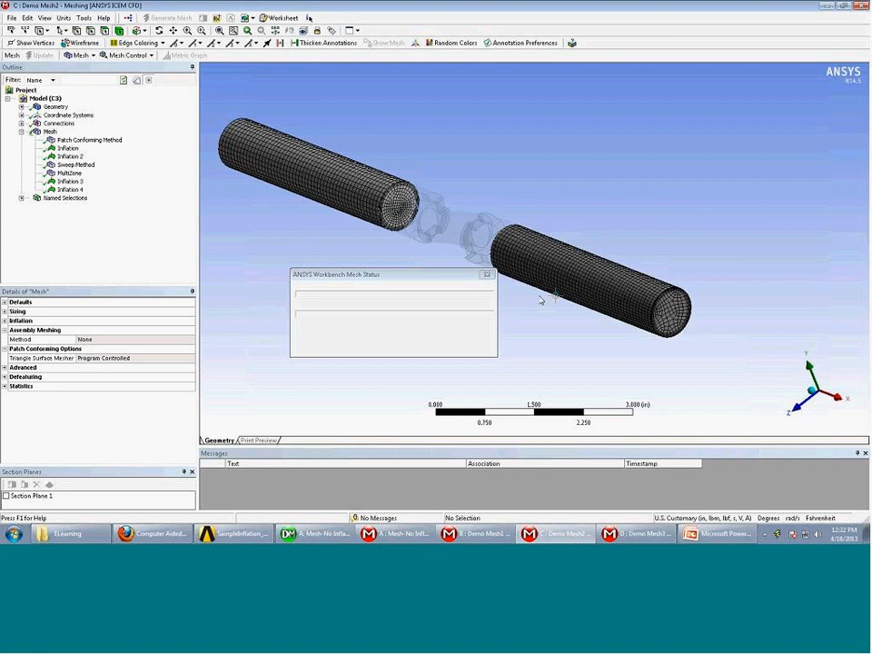
mouse_move(527, 286)
middle_down()
mouse_move(538, 278)
mouse_move(538, 286)
middle_up()
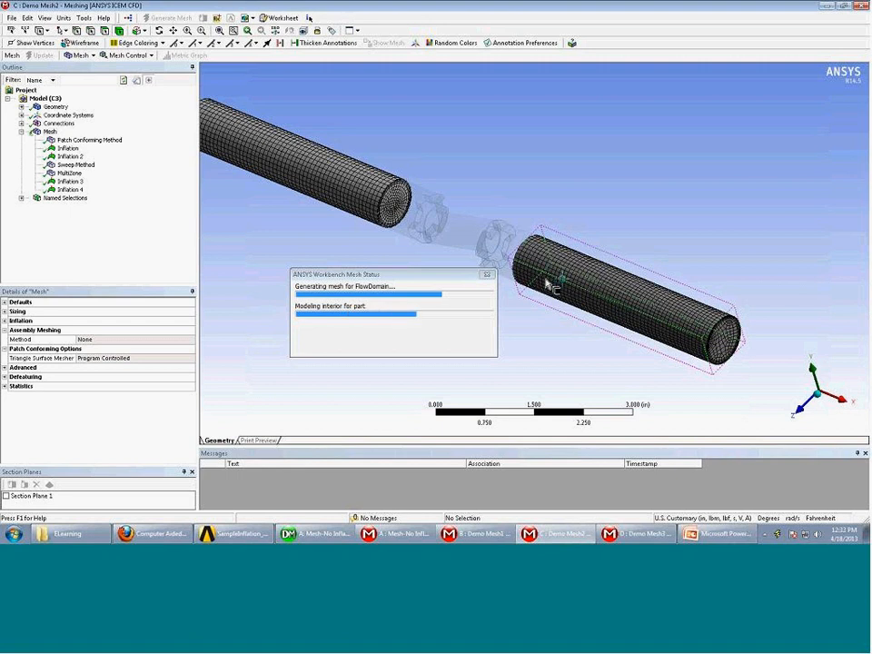
middle_drag(522, 229, 545, 227)
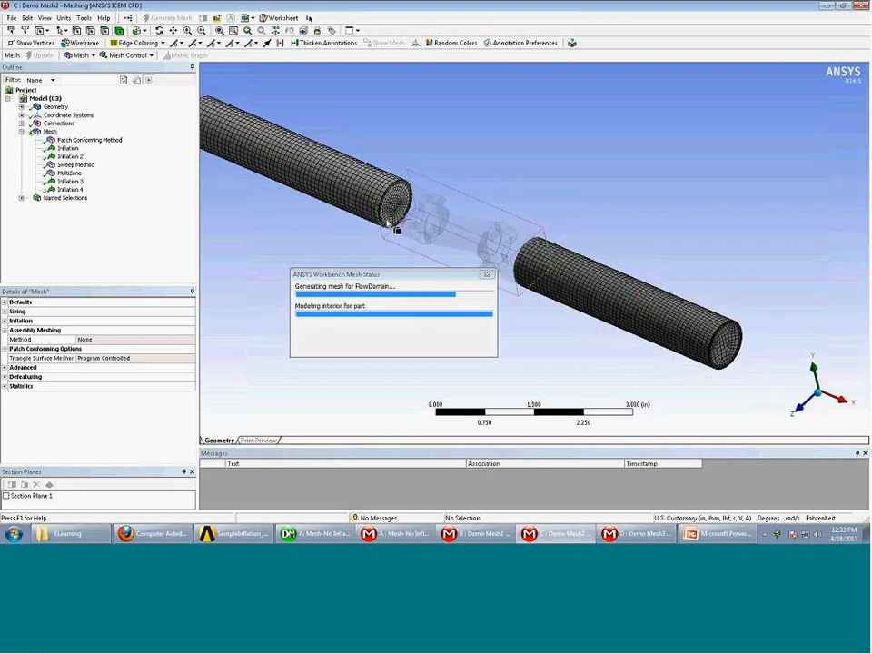
mouse_move(399, 227)
middle_down()
mouse_move(461, 214)
mouse_move(434, 216)
mouse_move(434, 189)
mouse_move(451, 235)
middle_up()
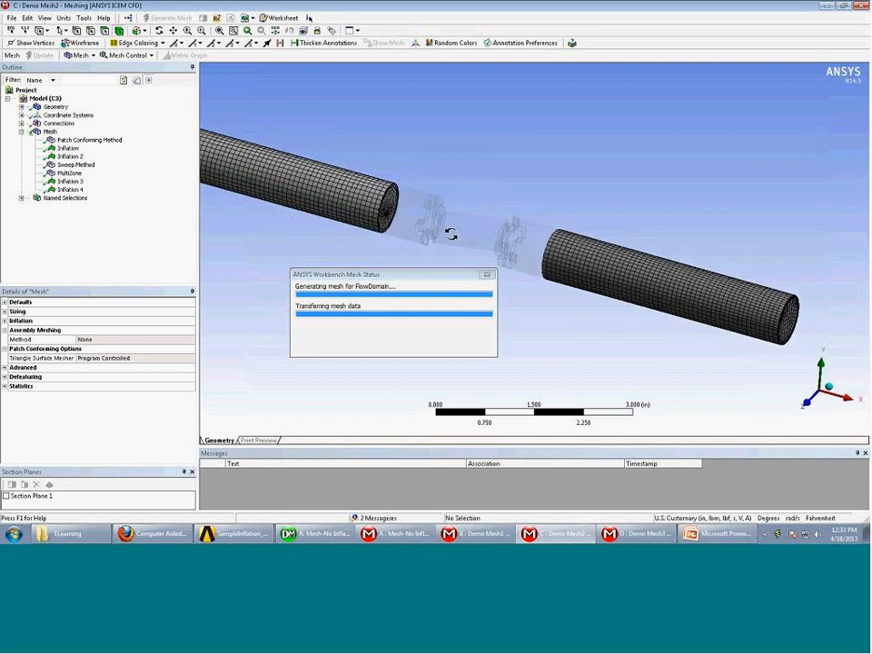
middle_drag(420, 306, 459, 246)
scroll(460, 246, down, 3)
scroll(459, 247, up, 3)
Section the mesh, snap to the +Z front view and zoom and pan onto the constriction
click(6, 495)
middle_drag(343, 287, 454, 314)
click(825, 403)
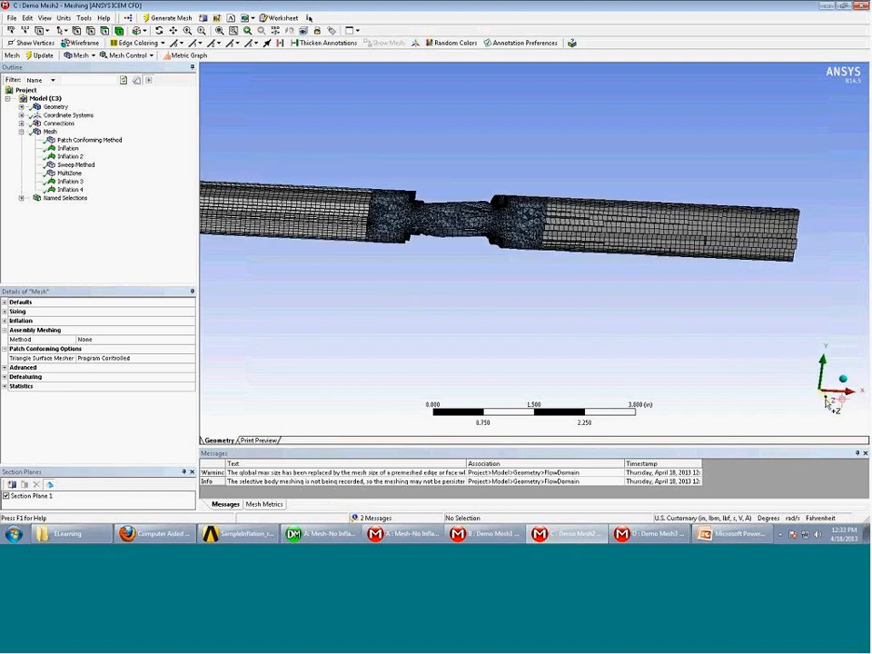
drag(492, 199, 541, 274)
click(172, 31)
drag(632, 248, 390, 238)
drag(714, 248, 530, 252)
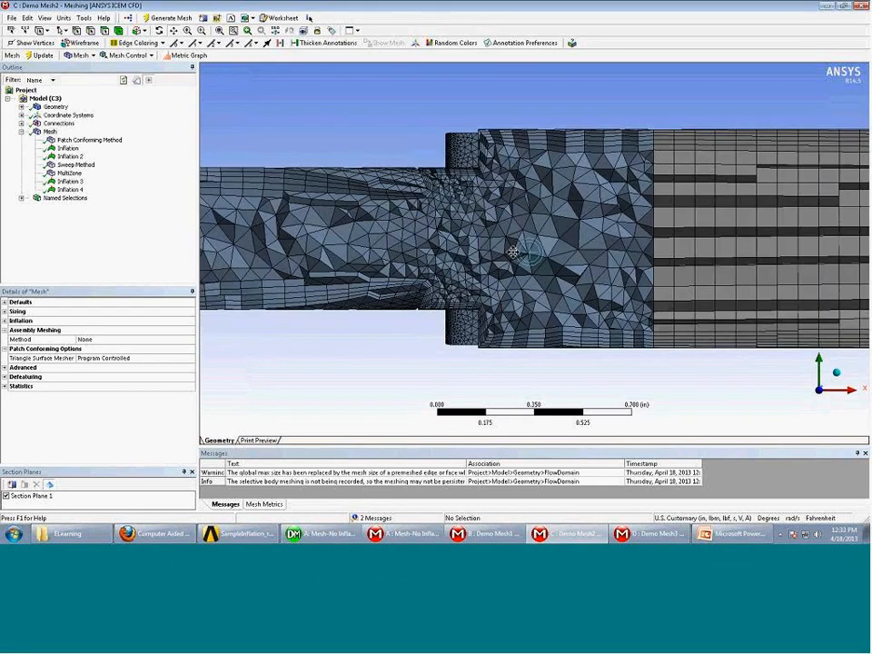
scroll(512, 249, down, 1)
drag(751, 175, 735, 173)
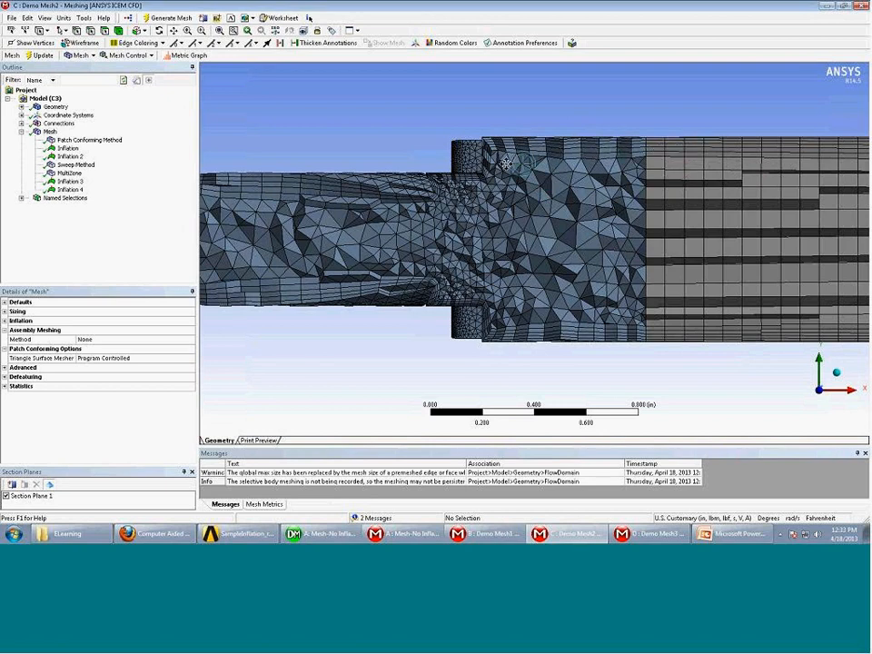
Zoom out, switch Section Plane 1 off and orbit the full uncut mesh to a diagonal view
drag(265, 229, 637, 227)
middle_drag(637, 227, 472, 259)
scroll(587, 235, down, 5)
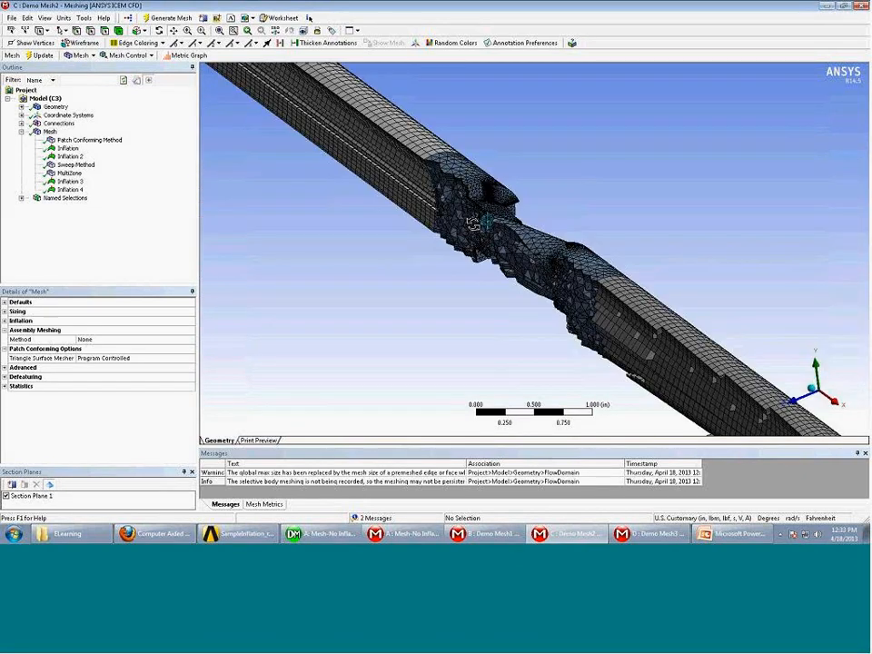
scroll(472, 259, down, 5)
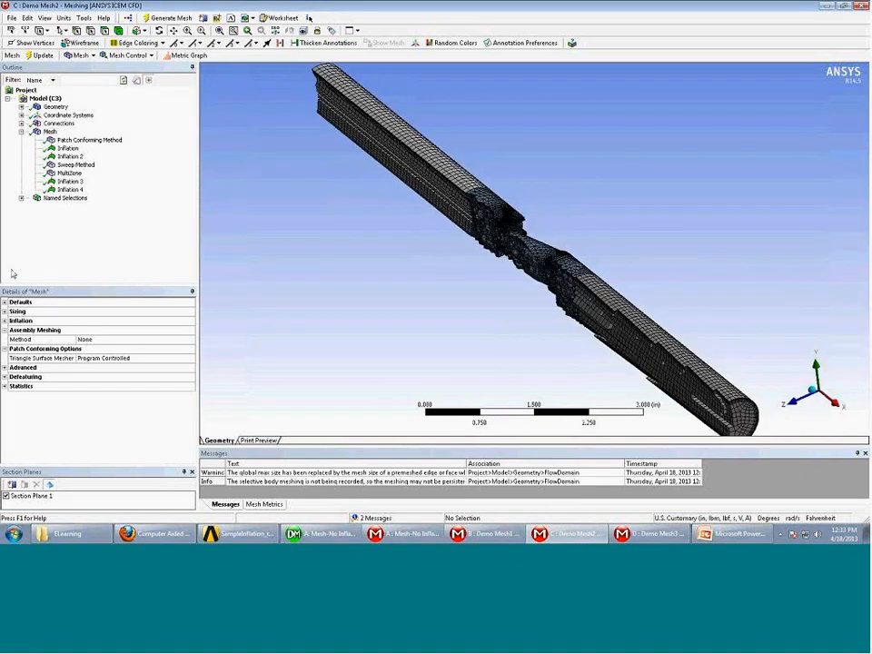
click(6, 496)
mouse_move(358, 322)
middle_down()
mouse_move(355, 311)
mouse_move(342, 324)
middle_up()
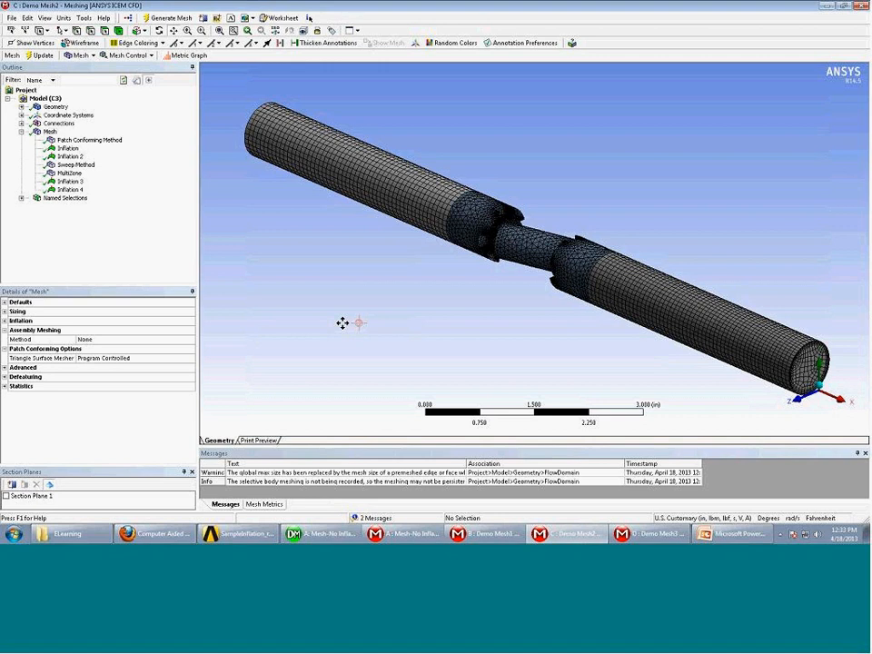
middle_drag(467, 267, 436, 278)
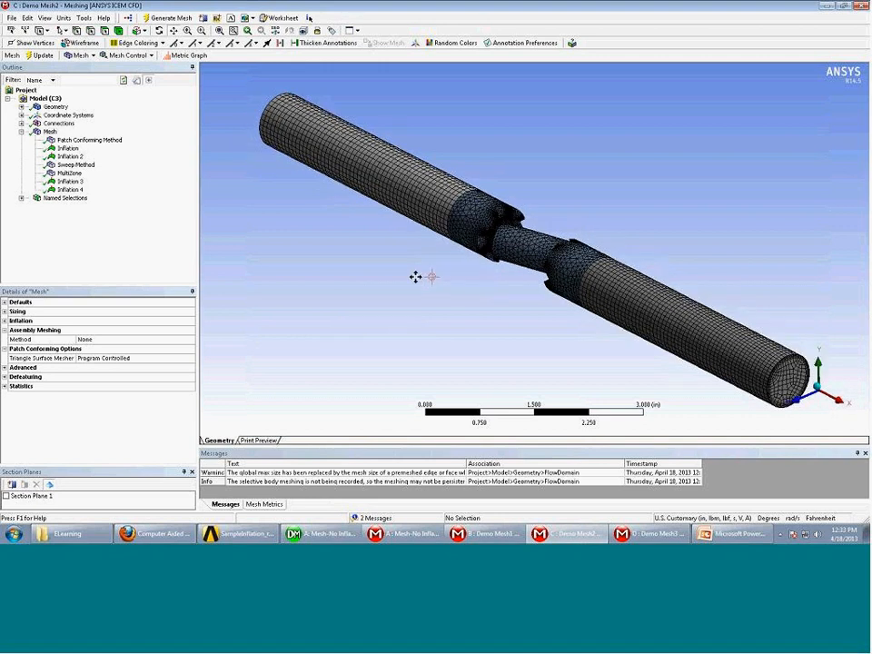
middle_drag(313, 343, 351, 339)
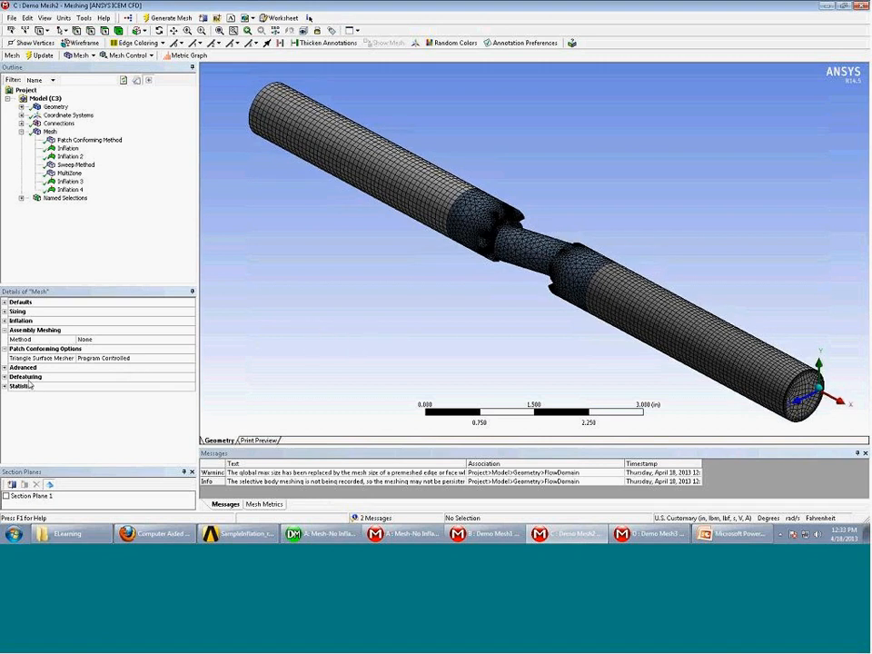
Set the mesh Statistics' Mesh Metric to Skewness to report its Min, Max, Average and Standard Deviation
click(49, 132)
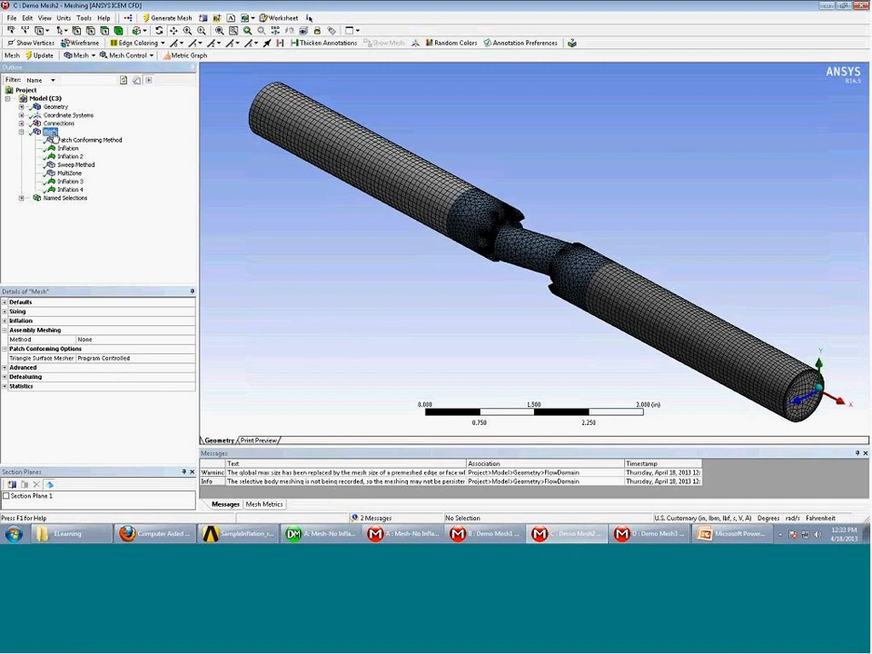
click(6, 387)
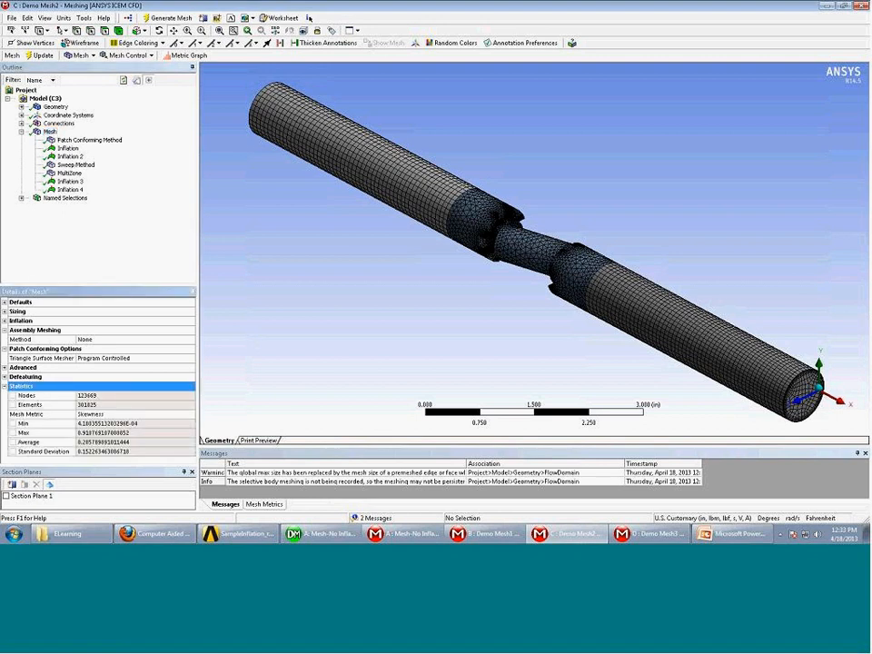
click(191, 417)
click(192, 415)
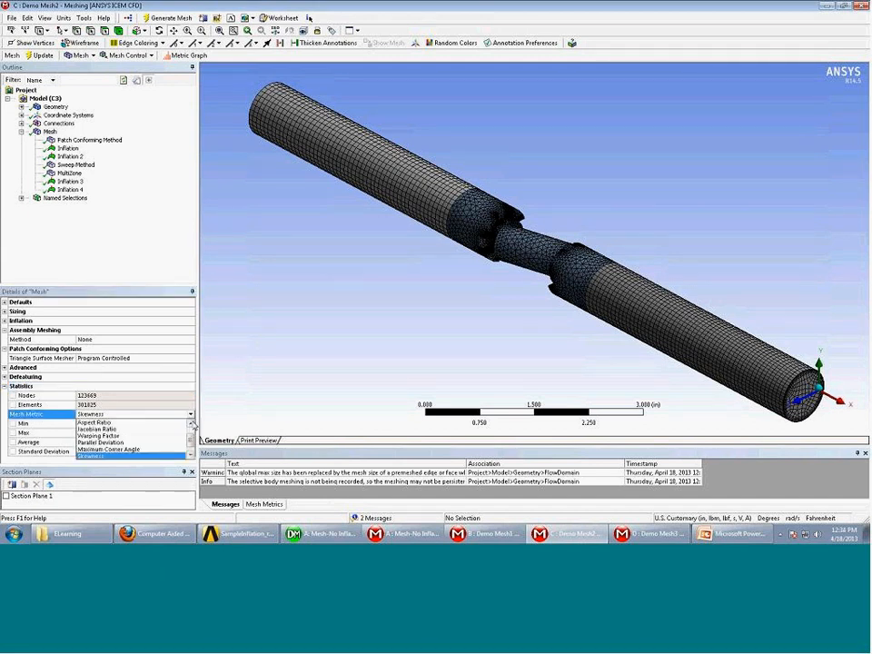
drag(191, 444, 189, 451)
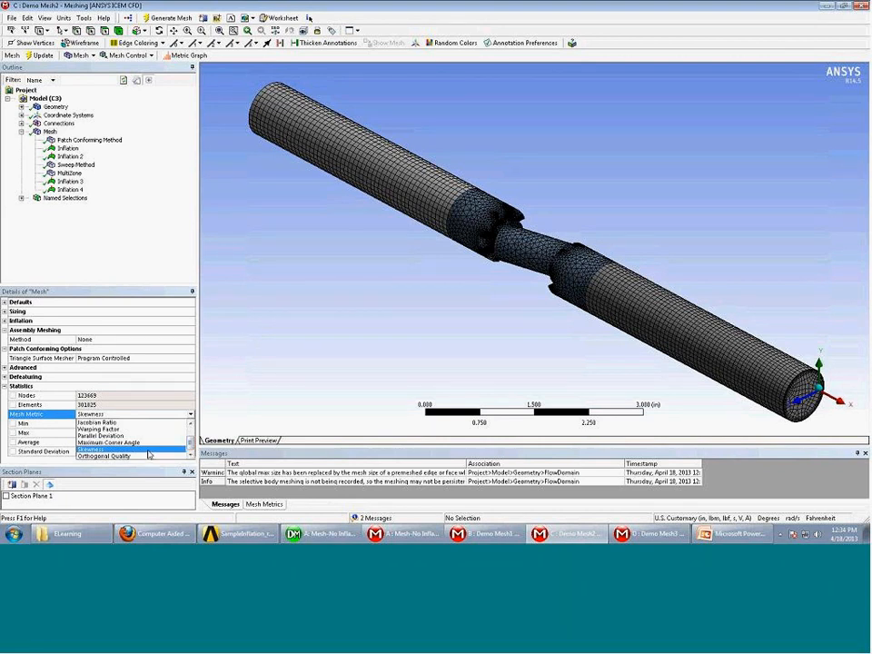
click(148, 449)
Display the Mesh Metrics skewness chart for the 301825-element mesh
drag(275, 445, 273, 407)
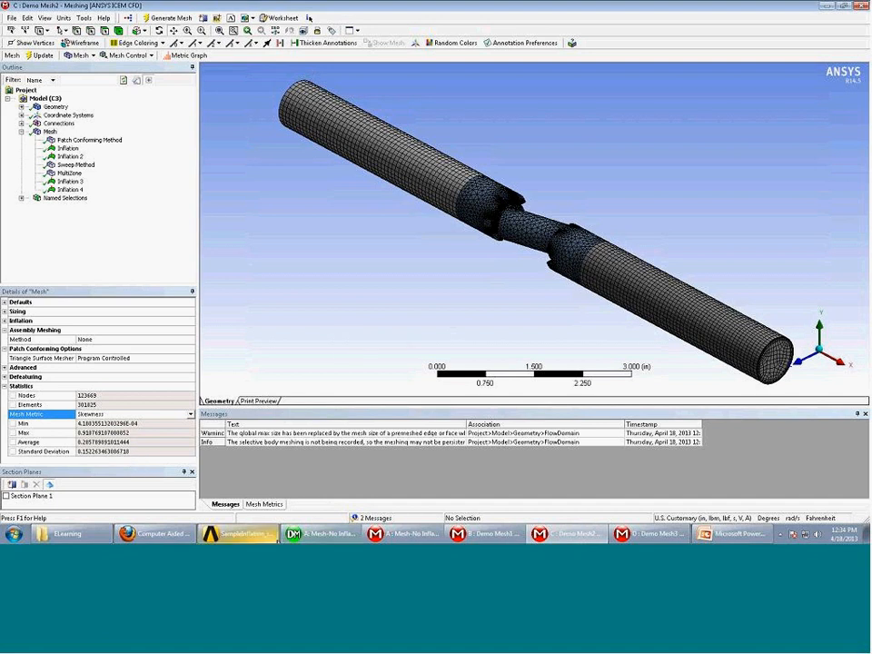
mouse_move(276, 542)
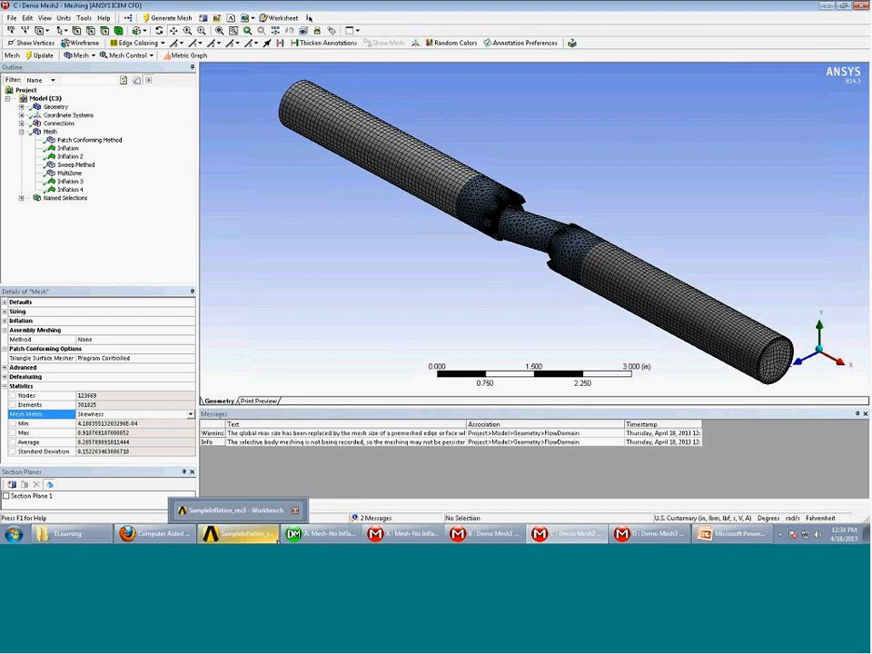
mouse_move(323, 534)
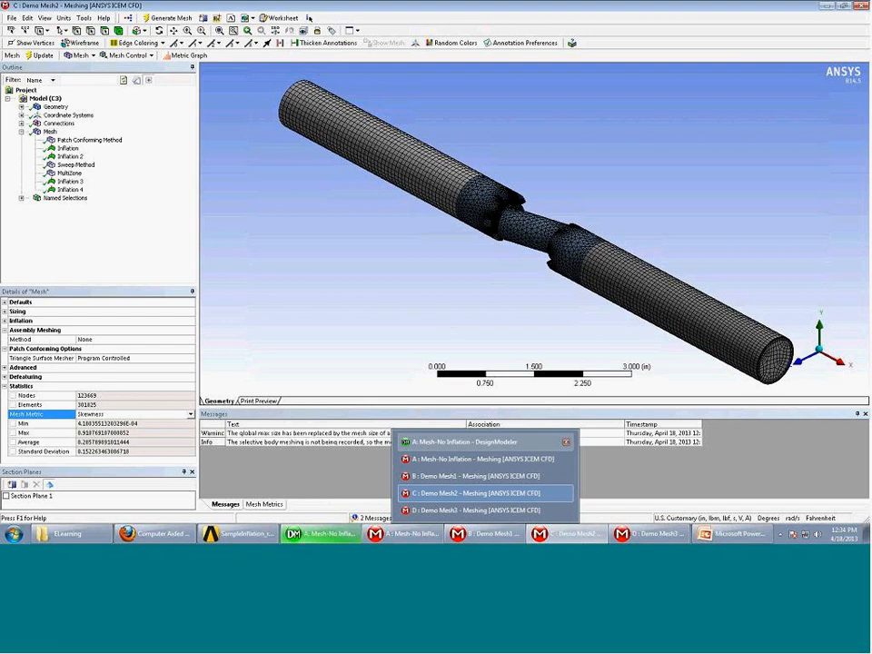
click(263, 504)
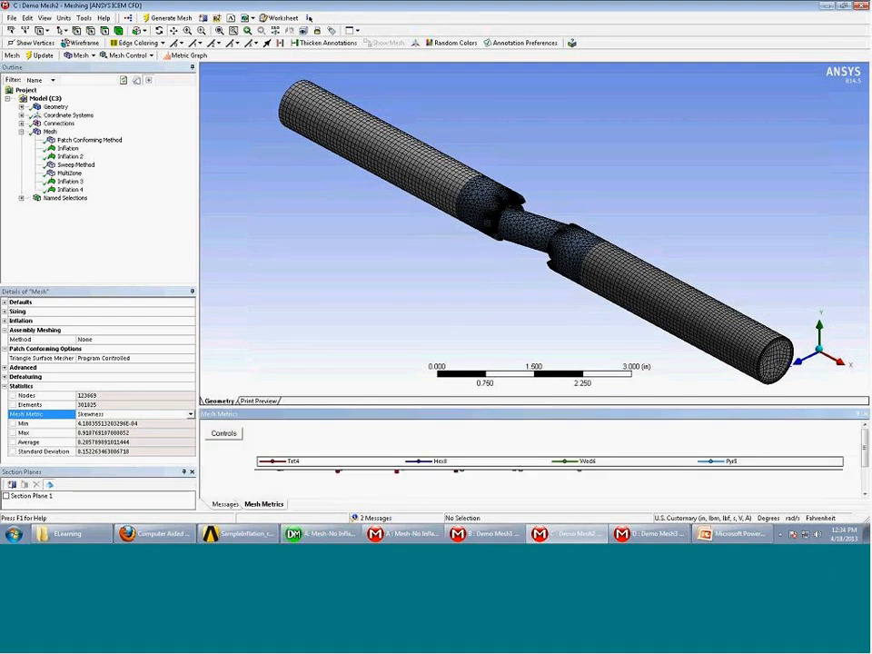
Set the Mesh Metrics chart's X-Axis Min to 0.9 so it spans 0.9 to 0.91877
click(231, 436)
scroll(500, 482, down, 2)
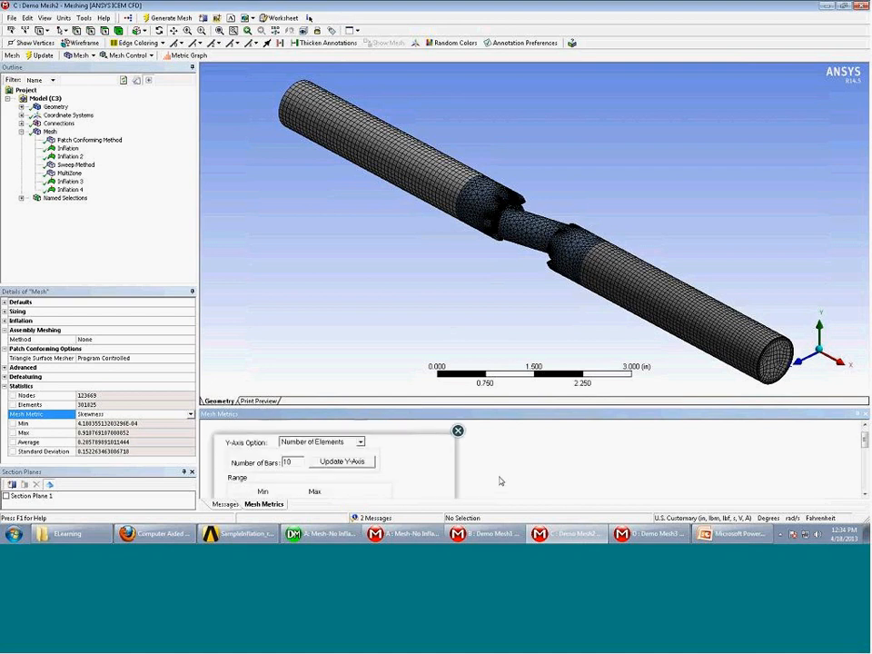
scroll(444, 486, down, 2)
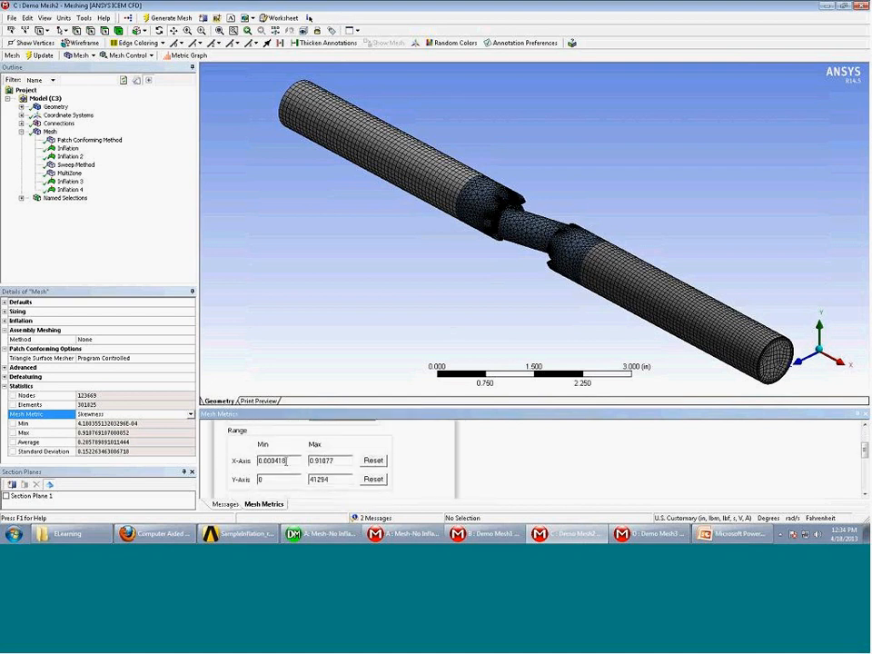
scroll(378, 495, up, 3)
scroll(377, 495, down, 1)
drag(287, 484, 258, 484)
scroll(572, 488, down, 1)
text(0.9)
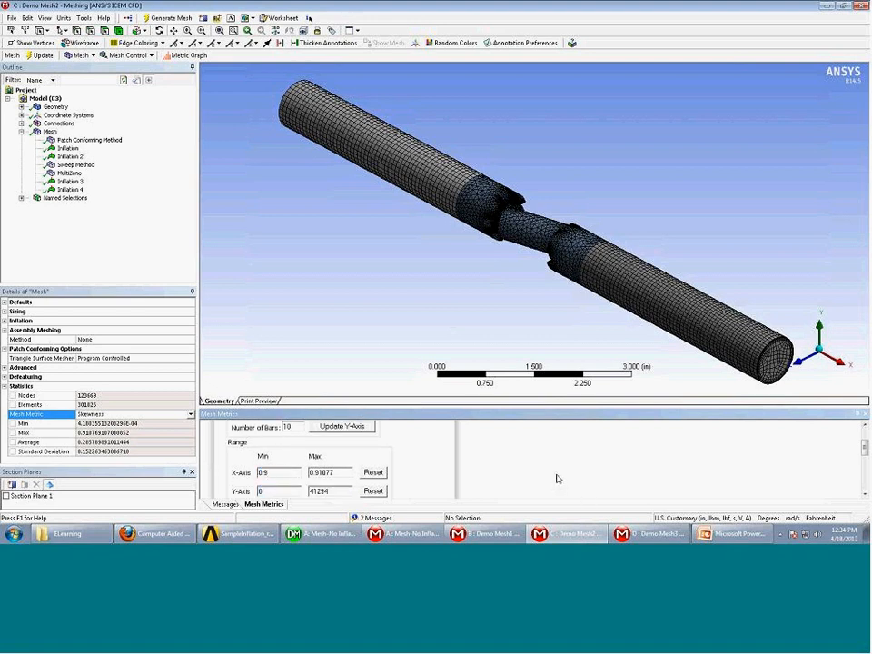
scroll(555, 477, down, 1)
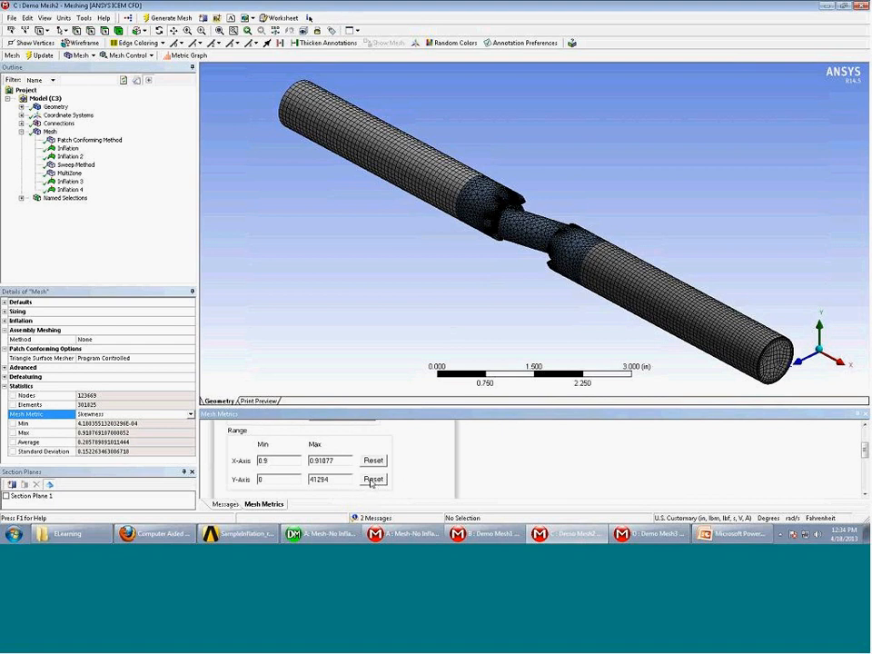
scroll(370, 483, up, 3)
scroll(483, 475, down, 1)
scroll(484, 469, up, 2)
click(458, 442)
drag(464, 405, 461, 327)
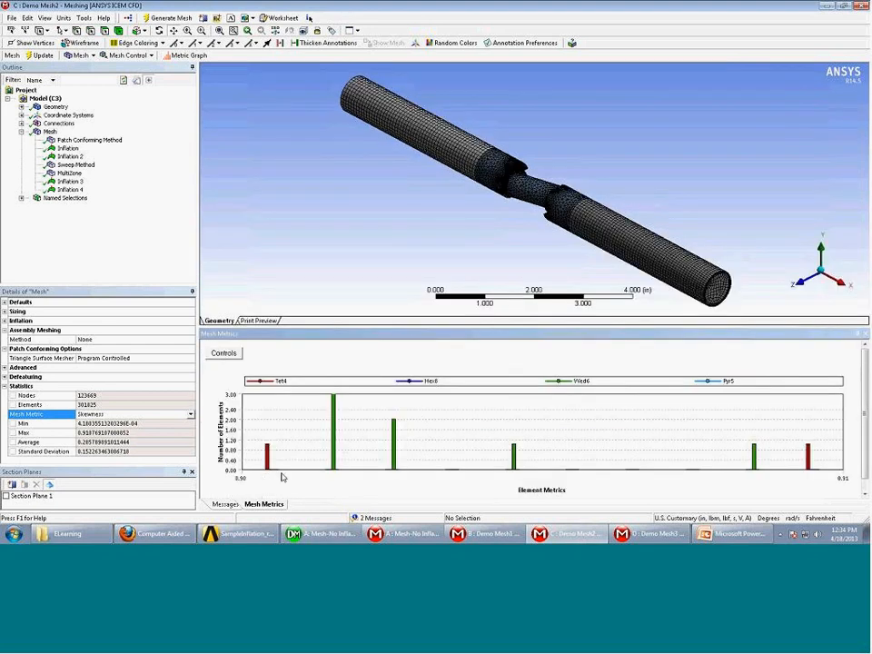
Highlight the elements of the high-skewness Tet4 and Wed6 bars in the model
click(807, 460)
ctrl+click(754, 459)
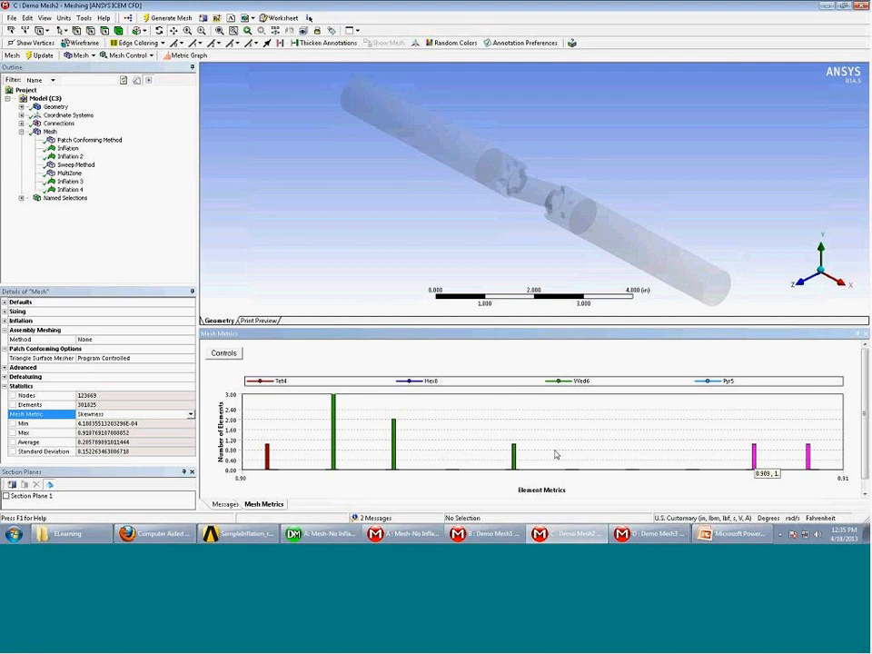
ctrl+click(514, 457)
ctrl+click(333, 451)
Orbit and box-zoom into the pipe's middle joint to locate the highlighted elements
middle_drag(541, 226, 554, 182)
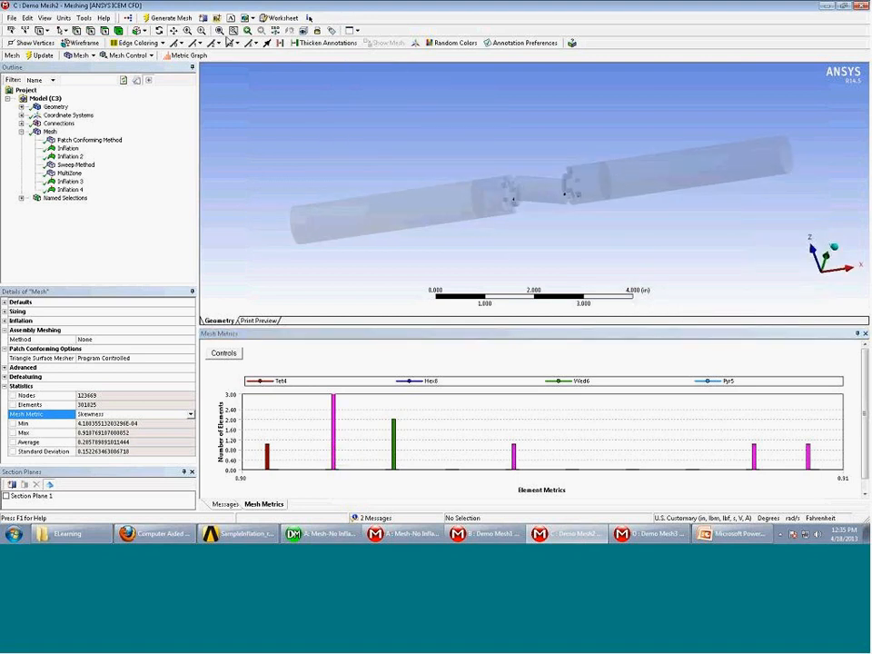
right_drag(510, 186, 622, 239)
middle_drag(618, 231, 617, 200)
right_drag(490, 192, 558, 272)
middle_drag(564, 269, 572, 242)
scroll(572, 241, down, 3)
Pan and orbit around the joints to inspect the isolated worst-skewness cells
click(173, 31)
drag(408, 139, 461, 187)
middle_drag(471, 146, 419, 163)
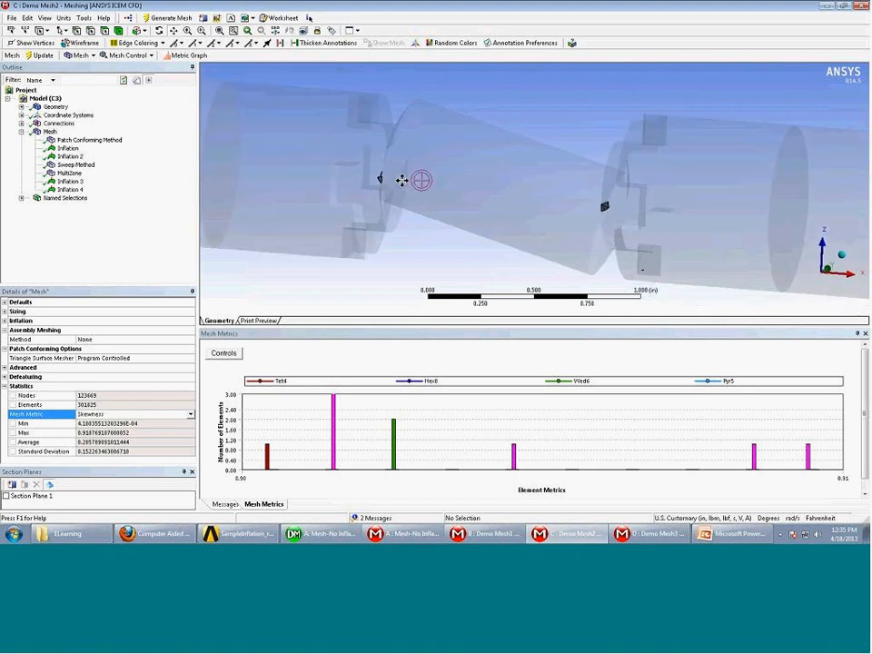
middle_drag(658, 264, 540, 410)
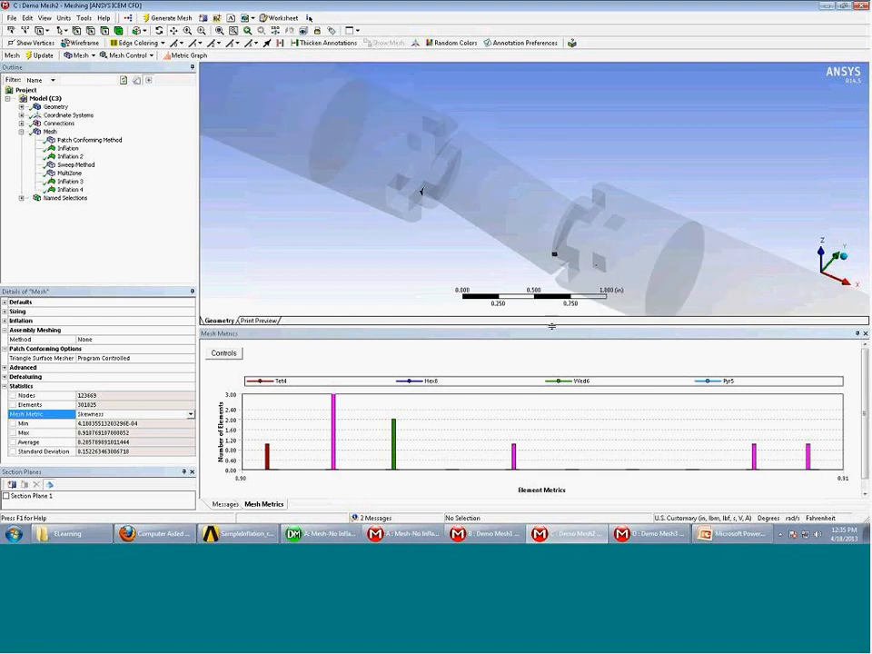
drag(559, 389, 558, 457)
middle_drag(471, 256, 466, 254)
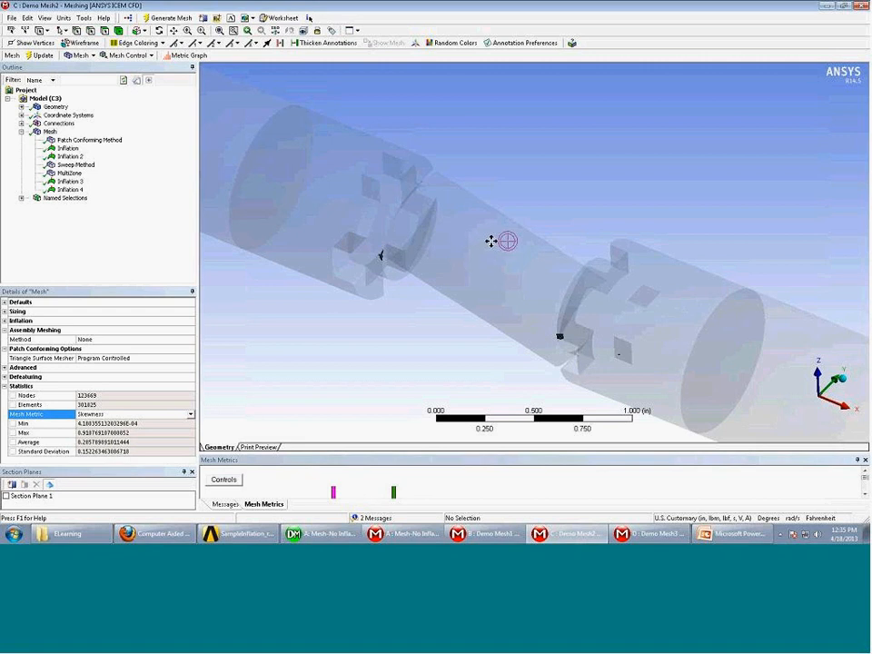
middle_drag(500, 295, 431, 280)
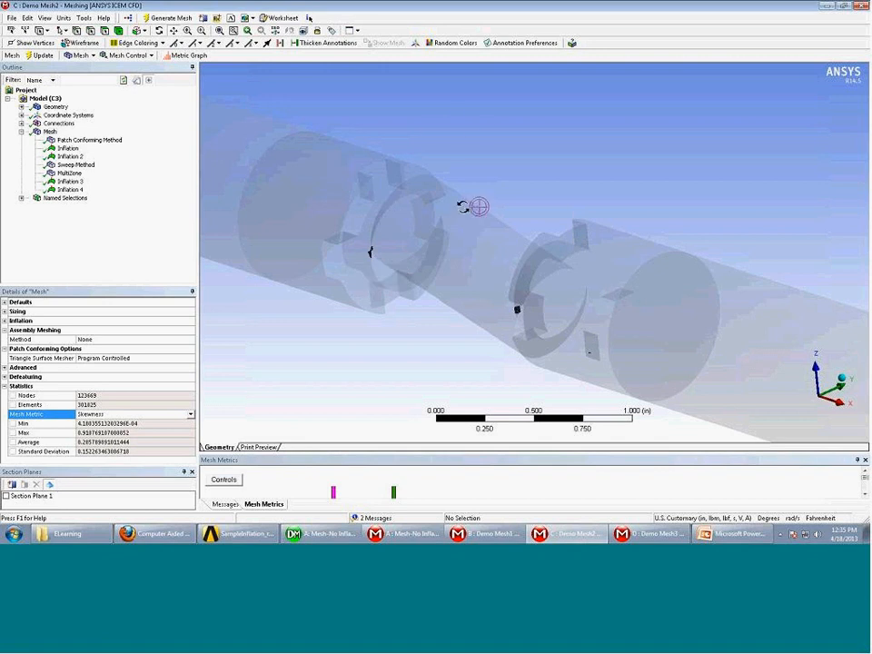
middle_drag(463, 204, 510, 214)
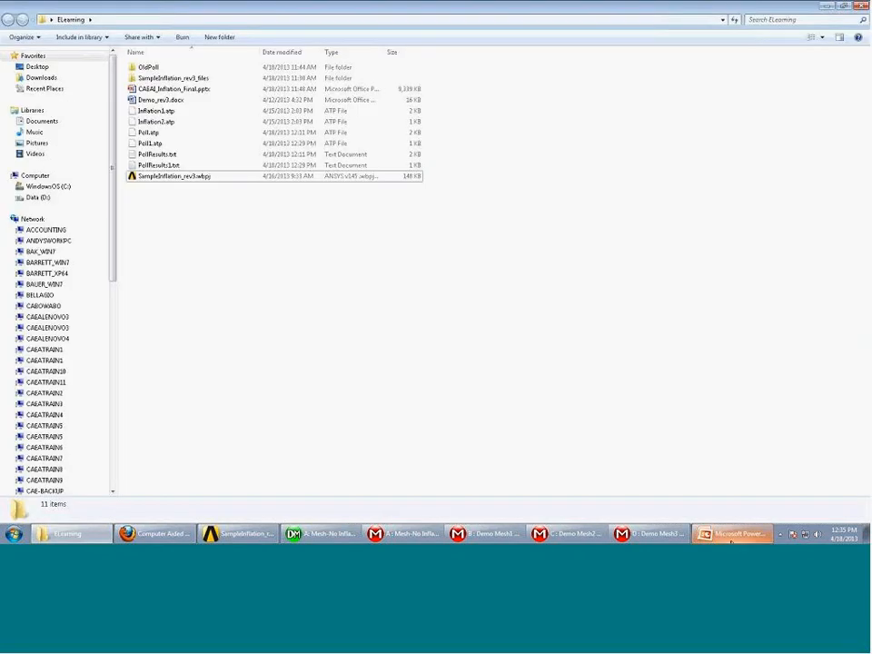
Return to PowerPoint, advance to the Mesh Quality slide 16 and start the slide show
click(731, 536)
key(Page_Down)
key(shift+F5)
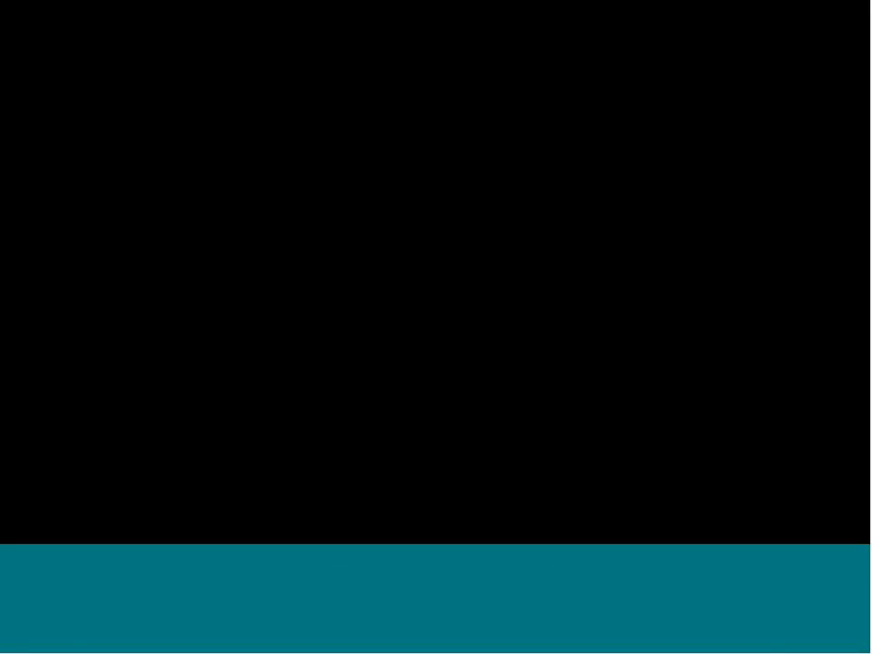